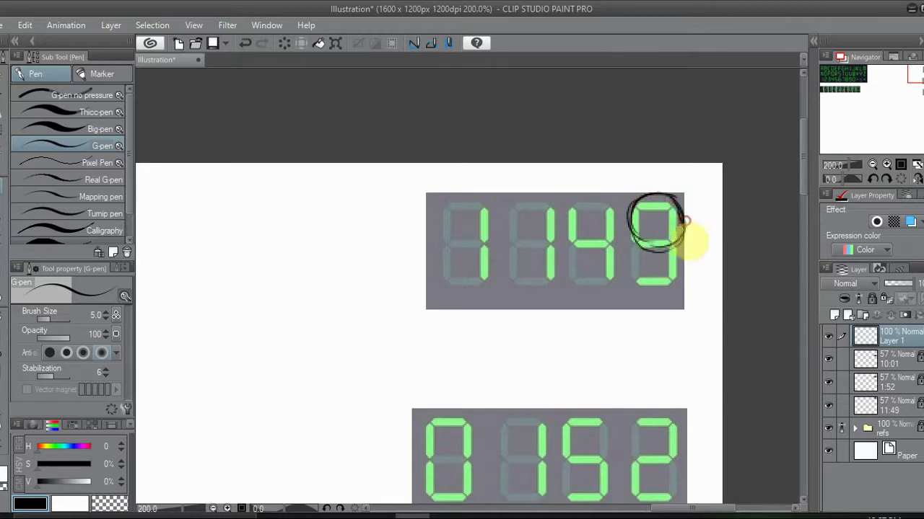
# Step: Sketch an elongated body oval from the circled 9 across to the first 1, plus a leg outline around the 9's lower half
pyautogui.moveTo(645, 225)
pyautogui.mouseDown()
pyautogui.moveTo(614, 207)
pyautogui.moveTo(481, 217)
pyautogui.mouseUp()
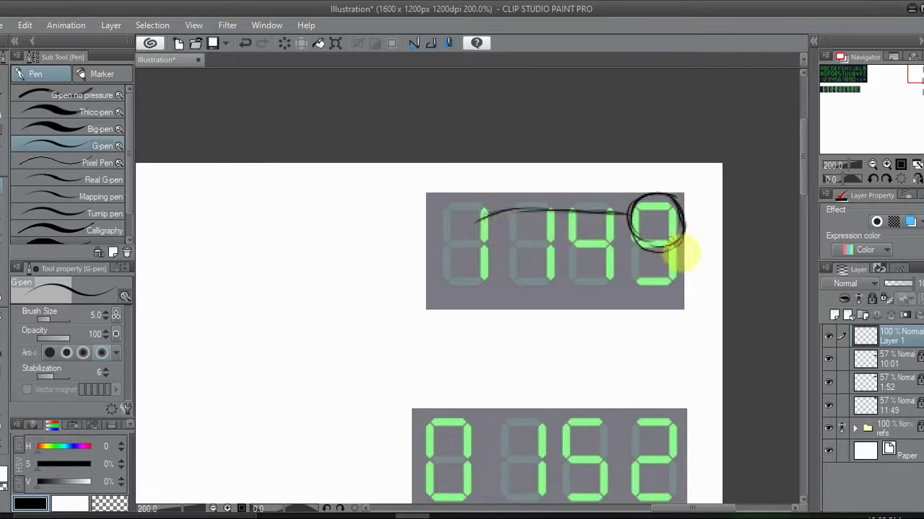
pyautogui.moveTo(649, 249)
pyautogui.mouseDown()
pyautogui.moveTo(584, 274)
pyautogui.moveTo(505, 268)
pyautogui.moveTo(520, 273)
pyautogui.moveTo(493, 213)
pyautogui.mouseUp()
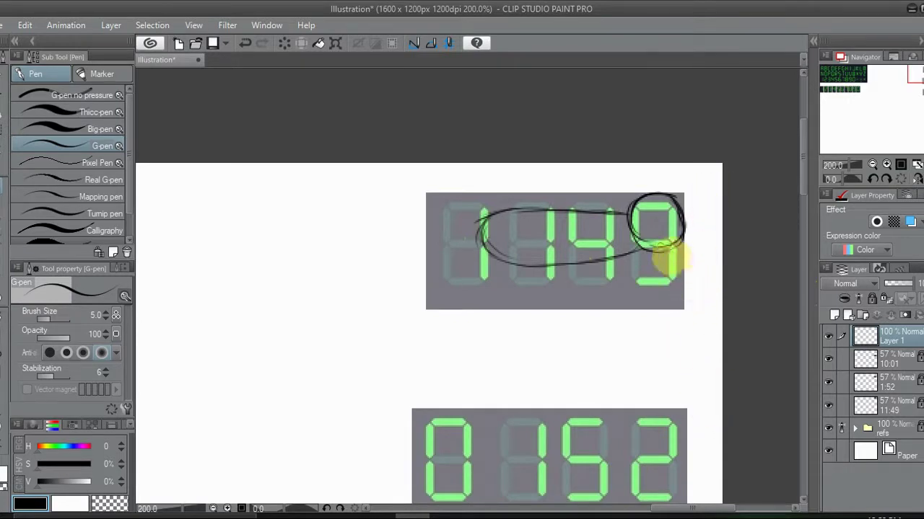
pyautogui.moveTo(676, 253); pyautogui.dragTo(687, 294)
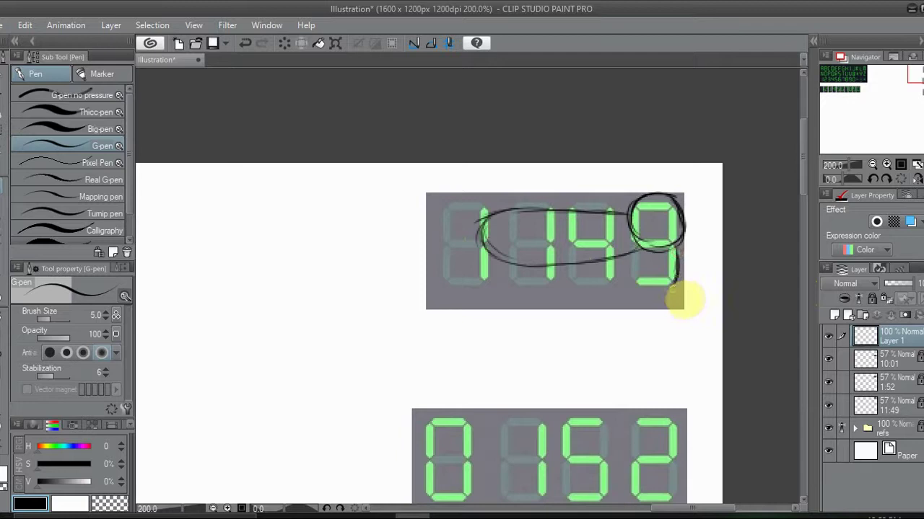
pyautogui.moveTo(643, 282); pyautogui.dragTo(658, 277)
pyautogui.hotkey('ctrl', 'z')
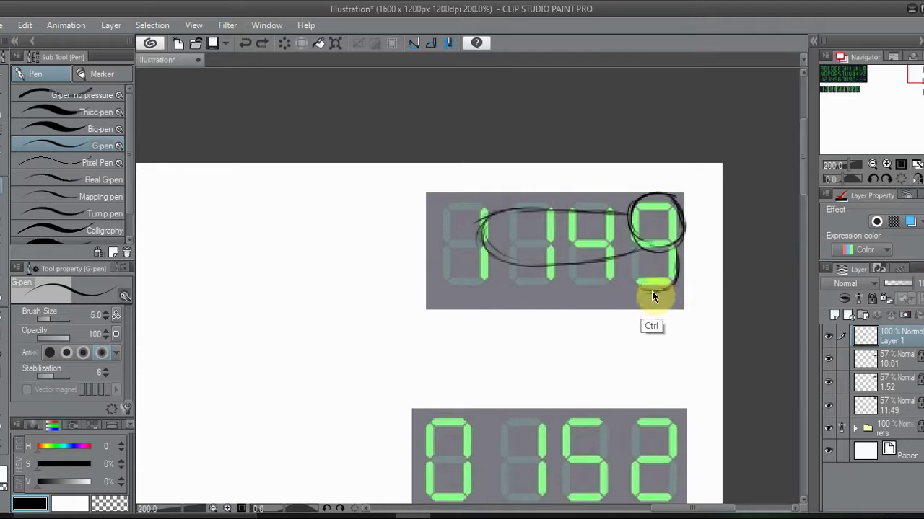
pyautogui.click(650, 287)
pyautogui.moveTo(639, 281)
pyautogui.mouseDown()
pyautogui.moveTo(667, 281)
pyautogui.moveTo(677, 255)
pyautogui.moveTo(666, 260)
pyautogui.moveTo(661, 248)
pyautogui.moveTo(662, 272)
pyautogui.moveTo(661, 257)
pyautogui.moveTo(662, 271)
pyautogui.moveTo(640, 273)
pyautogui.mouseUp()
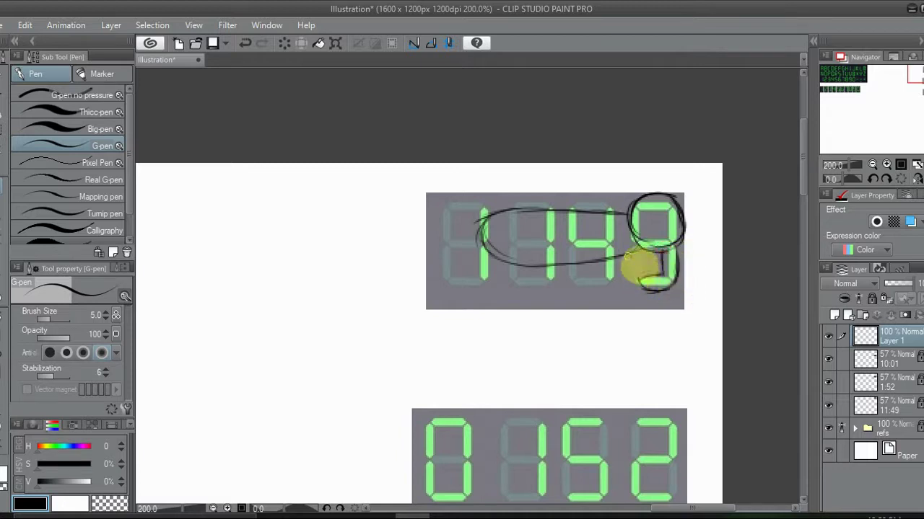
# Step: Sketch three more rough legs beneath the body at the 4, the second 1 and the first 1
pyautogui.moveTo(611, 224)
pyautogui.mouseDown()
pyautogui.moveTo(630, 301)
pyautogui.moveTo(610, 246)
pyautogui.moveTo(641, 238)
pyautogui.moveTo(643, 260)
pyautogui.moveTo(630, 250)
pyautogui.moveTo(612, 257)
pyautogui.moveTo(607, 242)
pyautogui.moveTo(615, 286)
pyautogui.moveTo(609, 256)
pyautogui.moveTo(620, 289)
pyautogui.mouseUp()
pyautogui.hotkey('ctrl', 'z')
pyautogui.moveTo(614, 290); pyautogui.dragTo(625, 287)
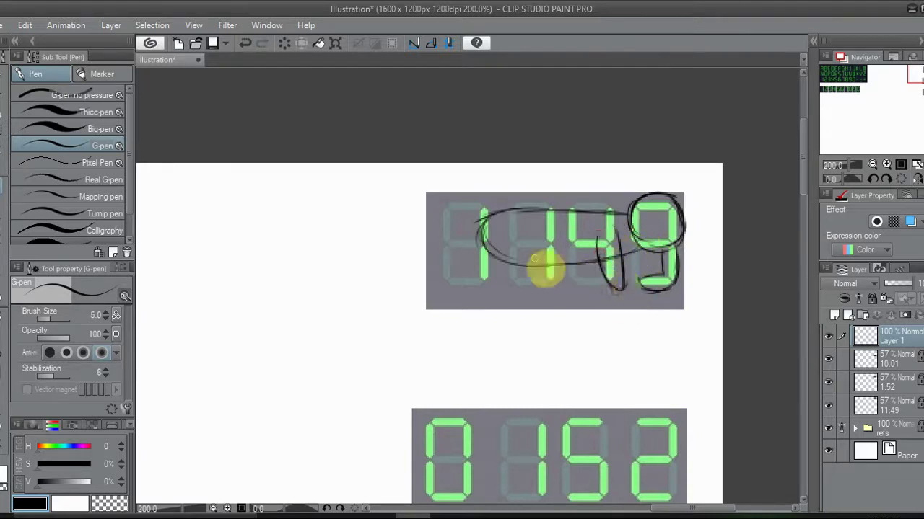
pyautogui.moveTo(541, 236); pyautogui.dragTo(548, 279)
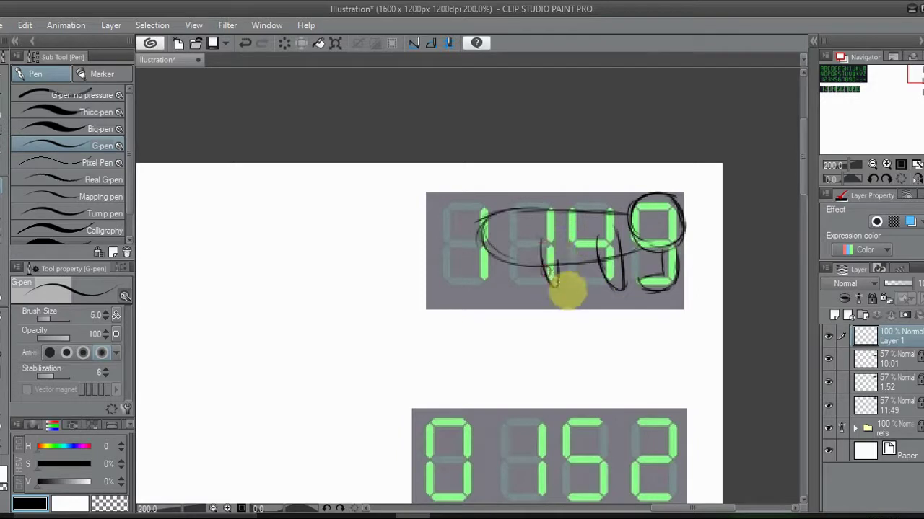
pyautogui.moveTo(487, 228)
pyautogui.mouseDown()
pyautogui.moveTo(488, 271)
pyautogui.moveTo(512, 268)
pyautogui.moveTo(511, 252)
pyautogui.moveTo(538, 245)
pyautogui.mouseUp()
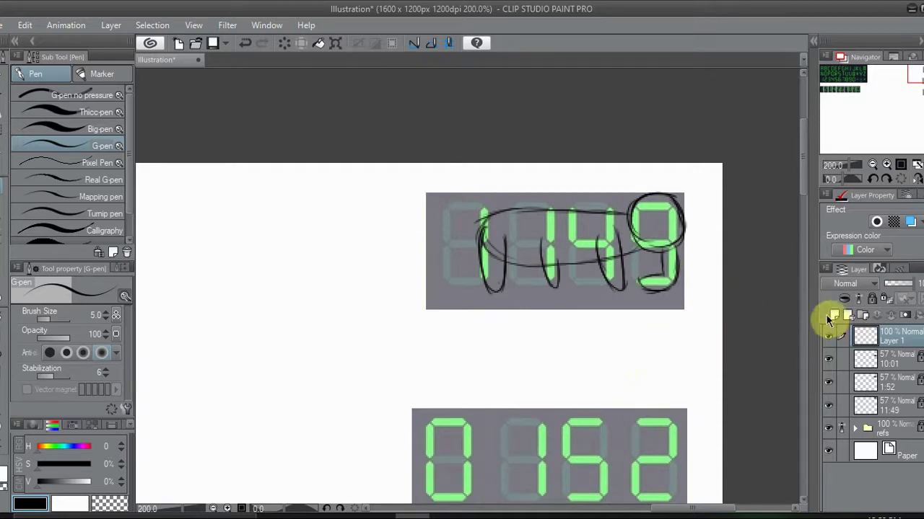
# Step: Add a new layer above the rough sketch and lower Layer 1's opacity to 60%
pyautogui.click(834, 317)
pyautogui.click(887, 165)
pyautogui.moveTo(918, 72); pyautogui.dragTo(922, 68)
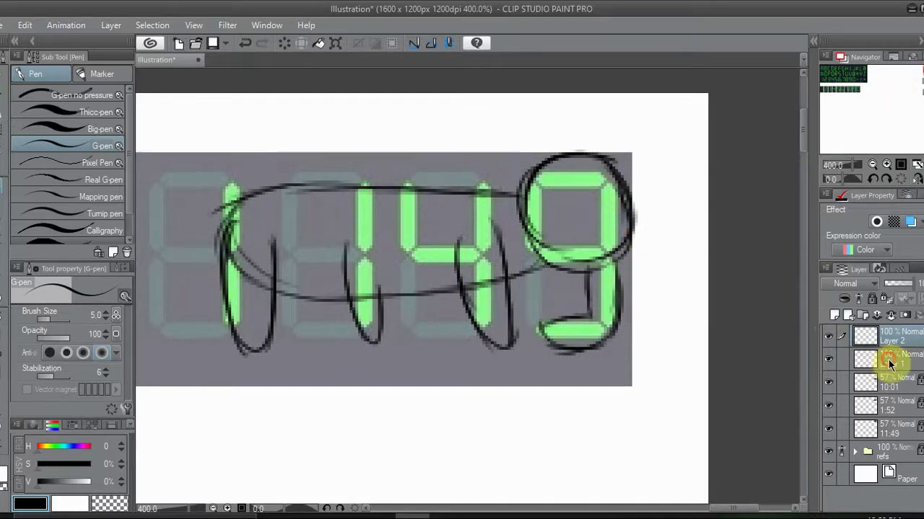
pyautogui.click(888, 360)
pyautogui.click(899, 284)
pyautogui.click(897, 337)
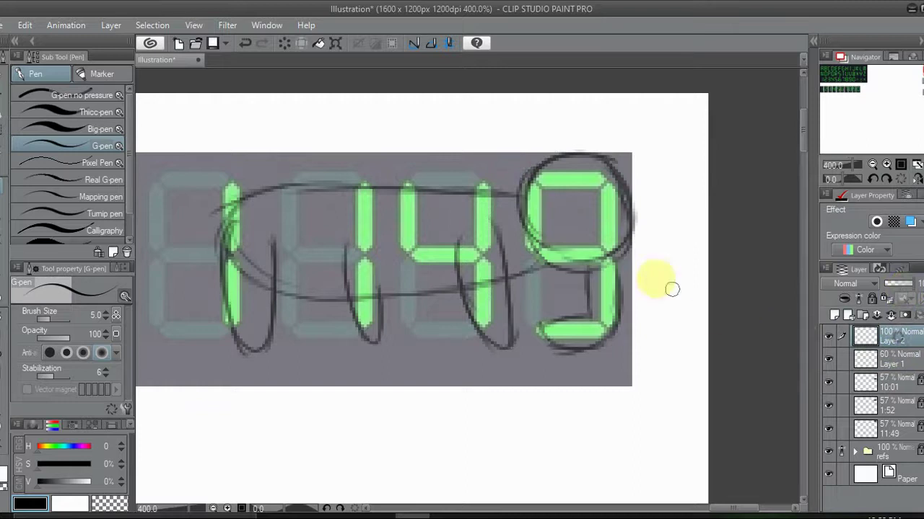
# Step: Draw a larger head circle around the upper part of the 9 on Layer 2
pyautogui.moveTo(603, 131); pyautogui.dragTo(535, 155)
pyautogui.moveTo(575, 130); pyautogui.dragTo(530, 203)
pyautogui.moveTo(543, 149)
pyautogui.mouseDown()
pyautogui.moveTo(528, 222)
pyautogui.moveTo(562, 262)
pyautogui.moveTo(601, 253)
pyautogui.moveTo(618, 144)
pyautogui.moveTo(571, 137)
pyautogui.moveTo(534, 191)
pyautogui.mouseUp()
pyautogui.click(828, 360)
pyautogui.click(827, 364)
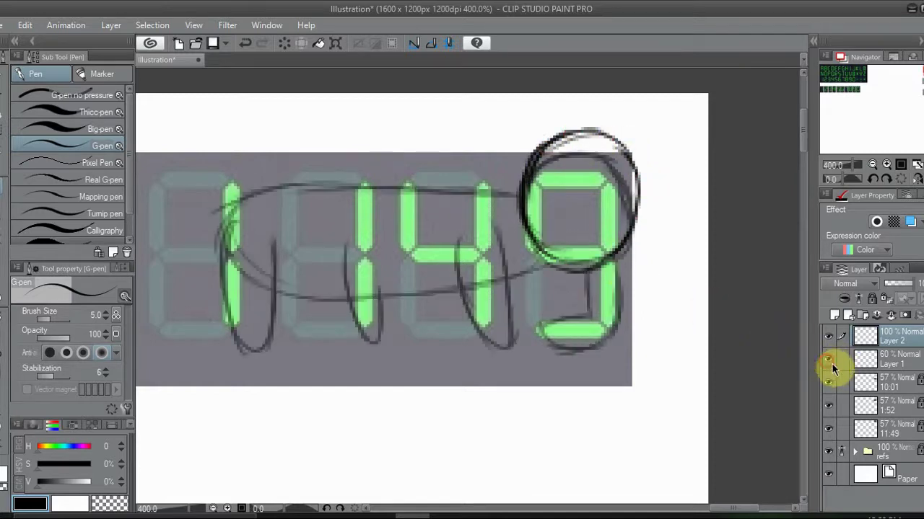
# Step: Redraw the body outline and front leg on a new layer, and the leg around the 4 on another new layer
pyautogui.click(834, 316)
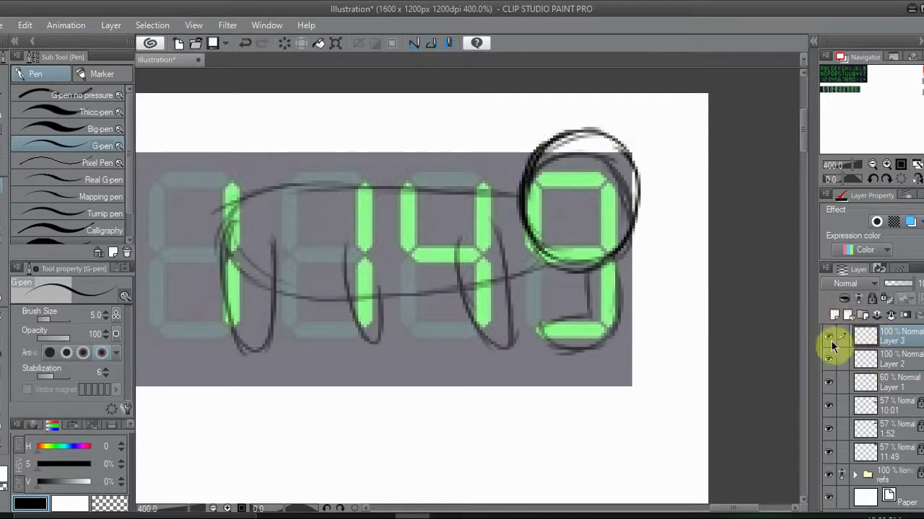
pyautogui.moveTo(570, 262)
pyautogui.mouseDown()
pyautogui.moveTo(610, 257)
pyautogui.moveTo(618, 334)
pyautogui.moveTo(618, 306)
pyautogui.moveTo(608, 337)
pyautogui.moveTo(593, 349)
pyautogui.moveTo(580, 280)
pyautogui.moveTo(582, 286)
pyautogui.moveTo(589, 272)
pyautogui.moveTo(596, 351)
pyautogui.moveTo(583, 318)
pyautogui.moveTo(627, 338)
pyautogui.moveTo(616, 318)
pyautogui.moveTo(567, 306)
pyautogui.moveTo(550, 289)
pyautogui.moveTo(583, 268)
pyautogui.moveTo(563, 281)
pyautogui.moveTo(585, 271)
pyautogui.moveTo(494, 288)
pyautogui.moveTo(560, 279)
pyautogui.moveTo(529, 290)
pyautogui.moveTo(500, 286)
pyautogui.moveTo(541, 287)
pyautogui.moveTo(384, 305)
pyautogui.moveTo(436, 292)
pyautogui.moveTo(373, 309)
pyautogui.moveTo(339, 285)
pyautogui.moveTo(334, 311)
pyautogui.moveTo(325, 296)
pyautogui.moveTo(286, 299)
pyautogui.moveTo(278, 280)
pyautogui.moveTo(231, 245)
pyautogui.moveTo(256, 276)
pyautogui.moveTo(272, 199)
pyautogui.moveTo(215, 232)
pyautogui.moveTo(318, 181)
pyautogui.moveTo(308, 208)
pyautogui.moveTo(483, 190)
pyautogui.moveTo(431, 184)
pyautogui.moveTo(535, 192)
pyautogui.moveTo(547, 208)
pyautogui.moveTo(611, 230)
pyautogui.mouseUp()
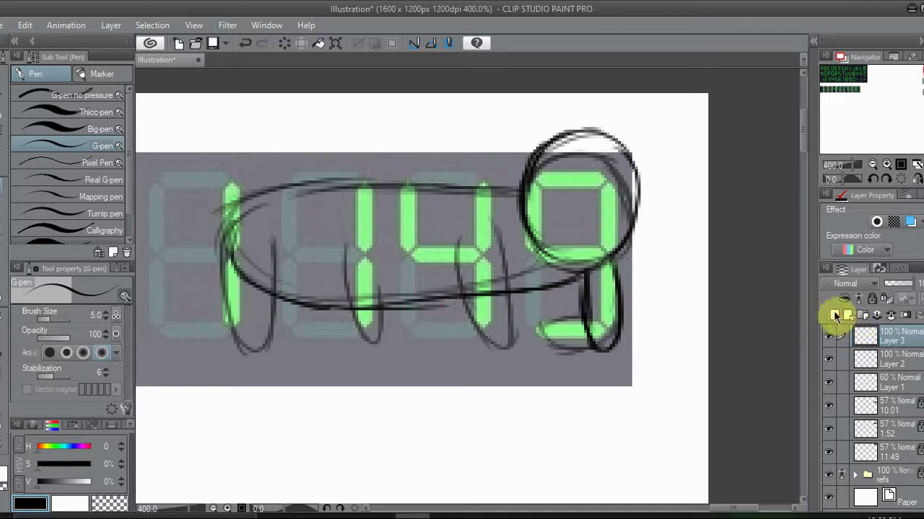
pyautogui.click(834, 315)
pyautogui.click(829, 408)
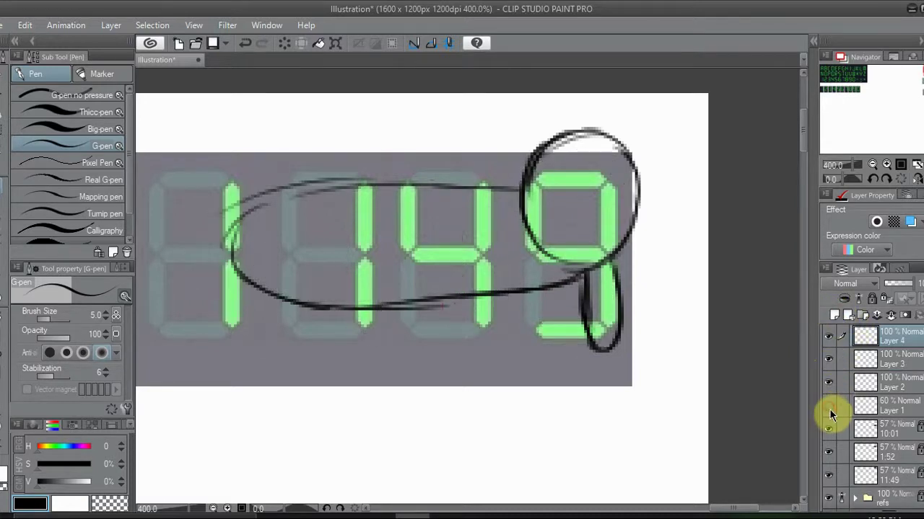
pyautogui.click(829, 409)
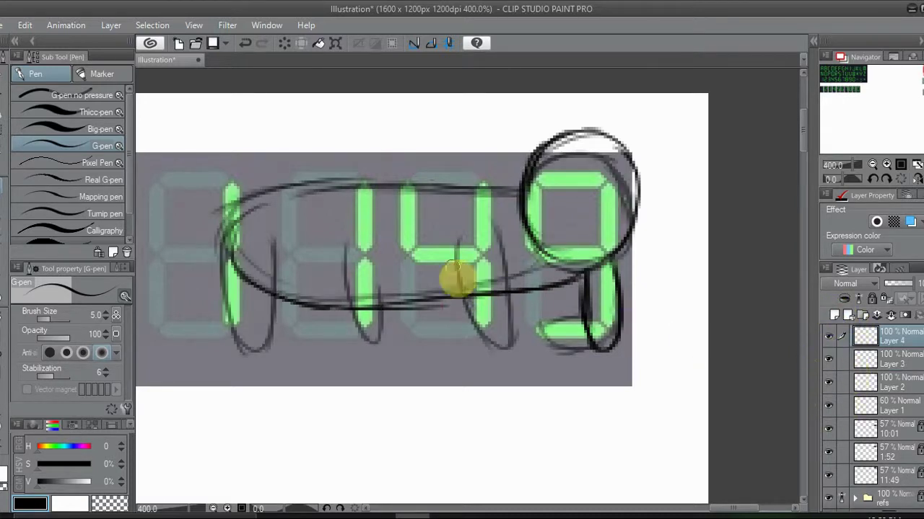
pyautogui.moveTo(462, 228)
pyautogui.mouseDown()
pyautogui.moveTo(505, 367)
pyautogui.moveTo(490, 314)
pyautogui.moveTo(527, 320)
pyautogui.moveTo(495, 230)
pyautogui.moveTo(557, 323)
pyautogui.mouseUp()
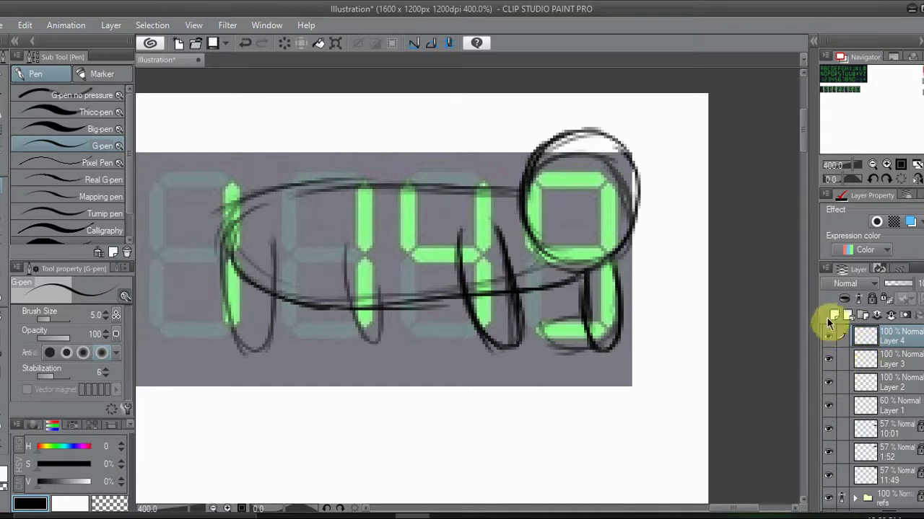
# Step: Erase the body line inside the leg at the 4 on Layer 3 and merge Layer 4 into it
pyautogui.click(829, 362)
pyautogui.click(829, 361)
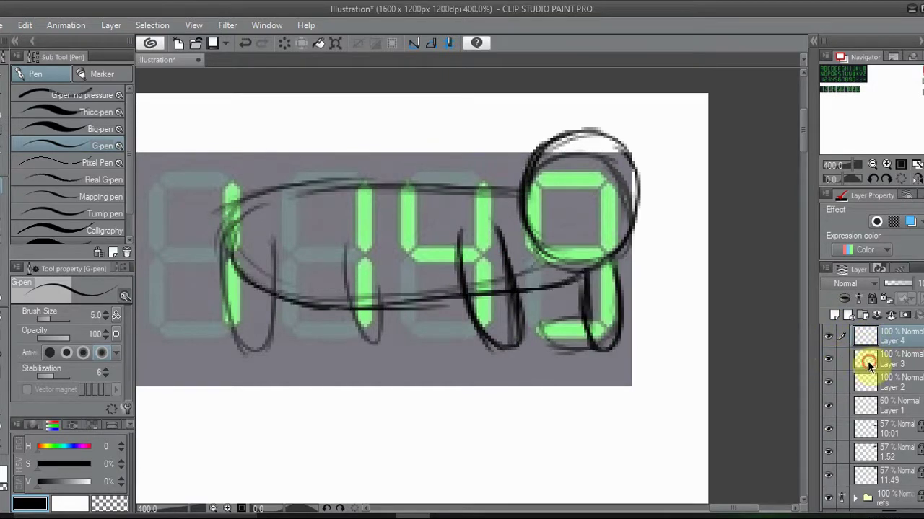
pyautogui.click(840, 360)
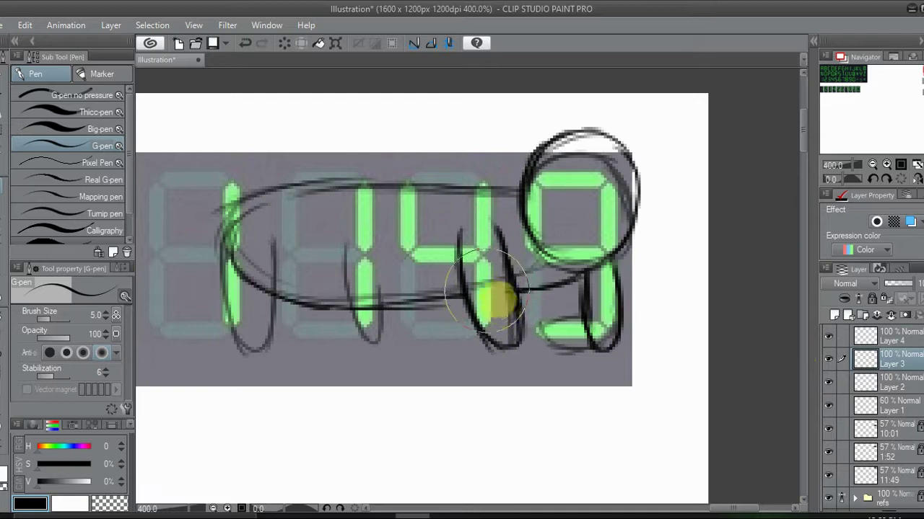
pyautogui.click(881, 339)
pyautogui.click(891, 316)
# Step: Draw the short leg under the second 1 and the rear leg around the first 1, each on a new layer
pyautogui.click(834, 316)
pyautogui.moveTo(345, 301)
pyautogui.mouseDown()
pyautogui.moveTo(373, 342)
pyautogui.moveTo(379, 311)
pyautogui.mouseUp()
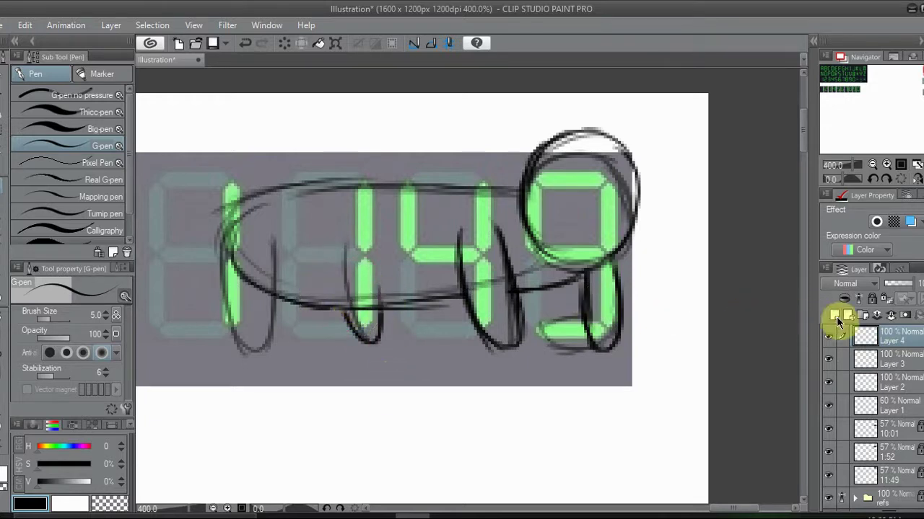
pyautogui.click(836, 317)
pyautogui.moveTo(229, 288); pyautogui.dragTo(261, 348)
pyautogui.moveTo(260, 349)
pyautogui.mouseDown()
pyautogui.moveTo(288, 340)
pyautogui.moveTo(280, 268)
pyautogui.moveTo(289, 299)
pyautogui.mouseUp()
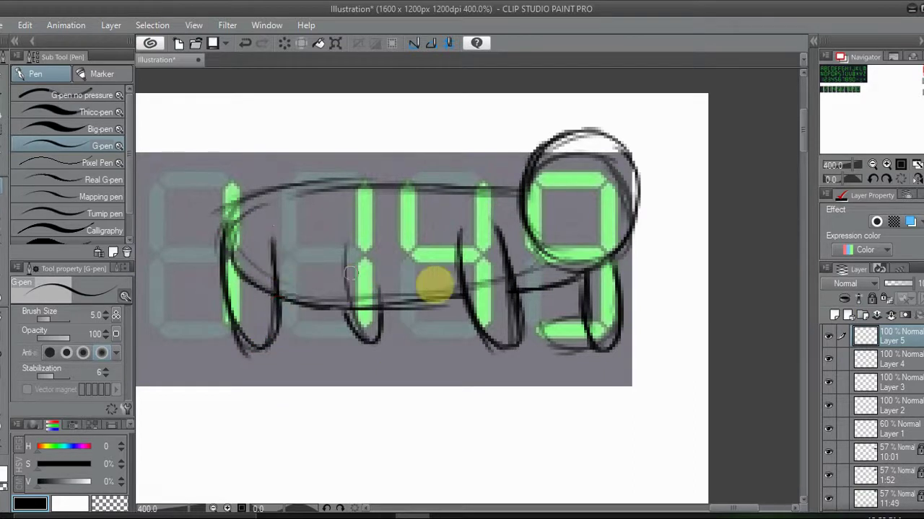
# Step: Erase the body line inside the rear leg on Layer 3 and hide the rough sketch on Layer 1
pyautogui.click(886, 383)
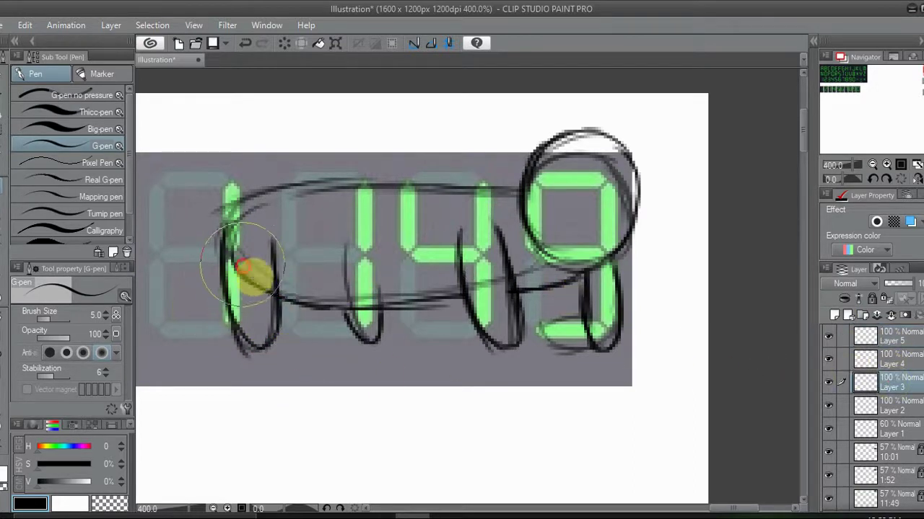
pyautogui.moveTo(253, 303); pyautogui.dragTo(330, 305)
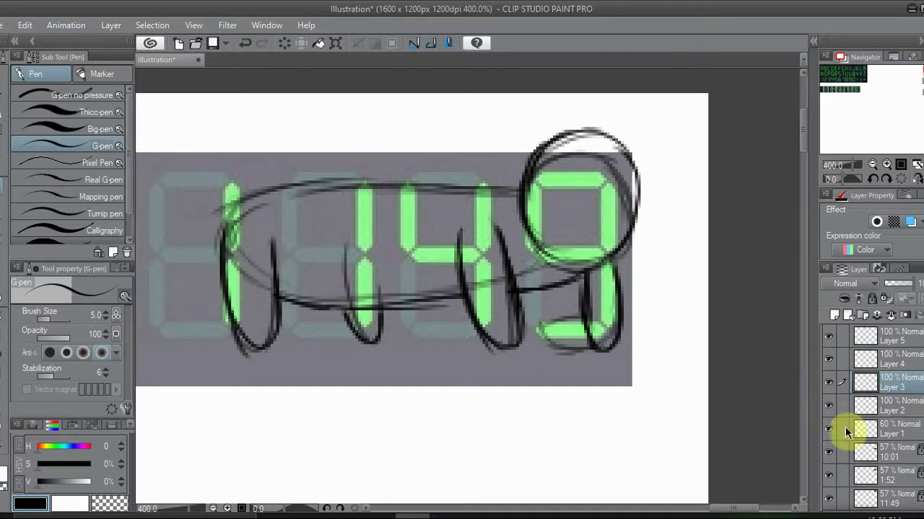
pyautogui.click(829, 430)
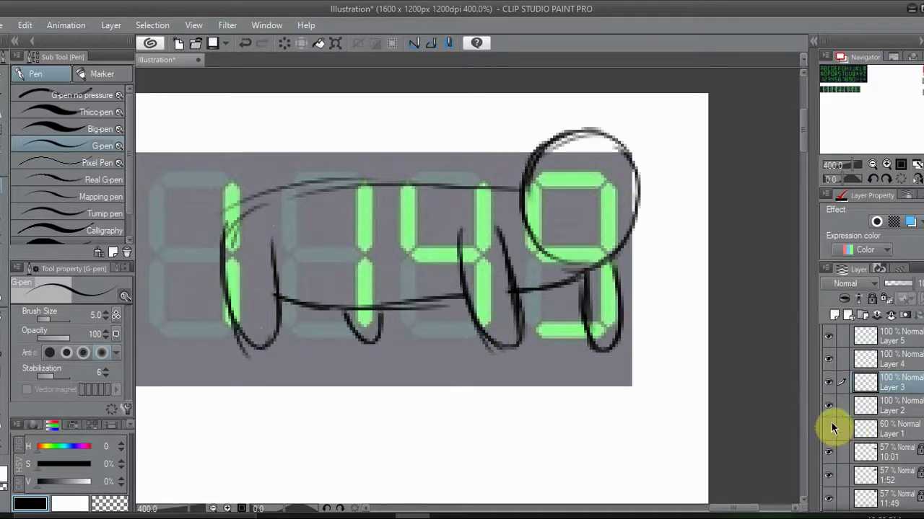
pyautogui.click(829, 338)
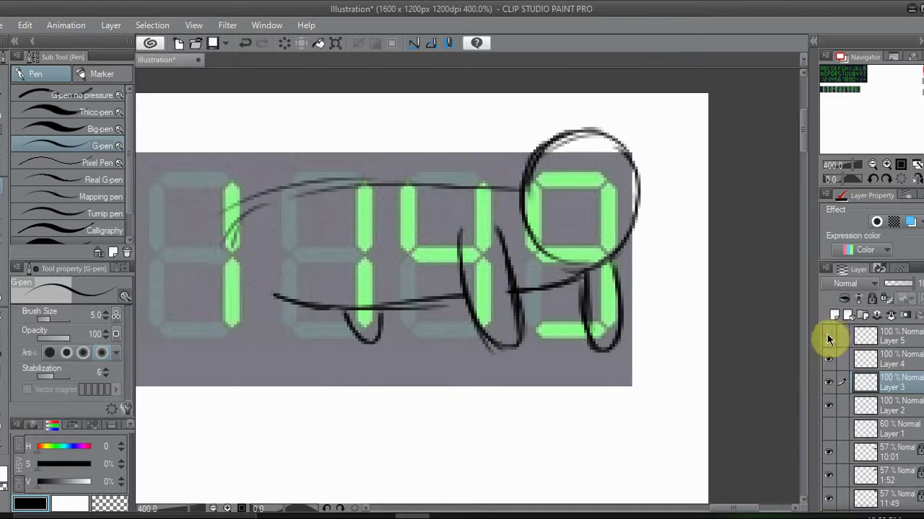
pyautogui.click(829, 338)
pyautogui.click(868, 338)
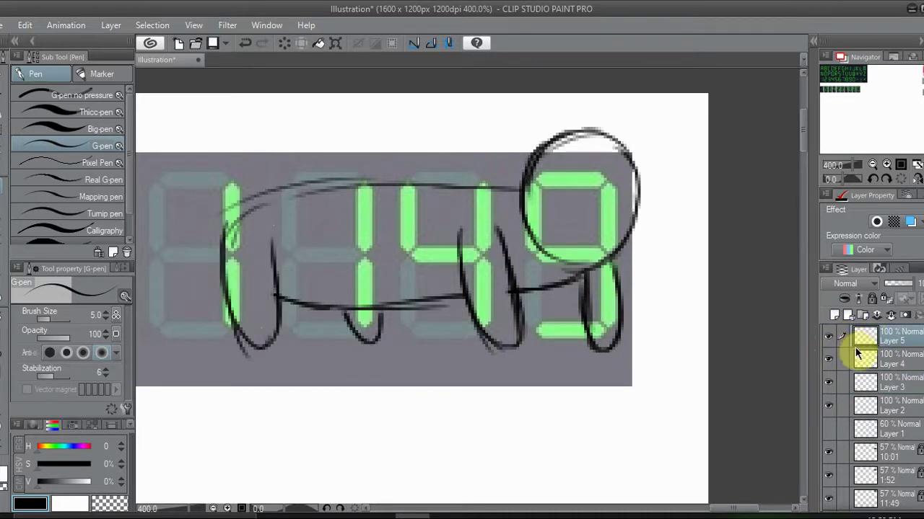
# Step: Scale up the head circle on Layer 2 and reinforce its outline with extra strokes
pyautogui.click(828, 382)
pyautogui.click(828, 382)
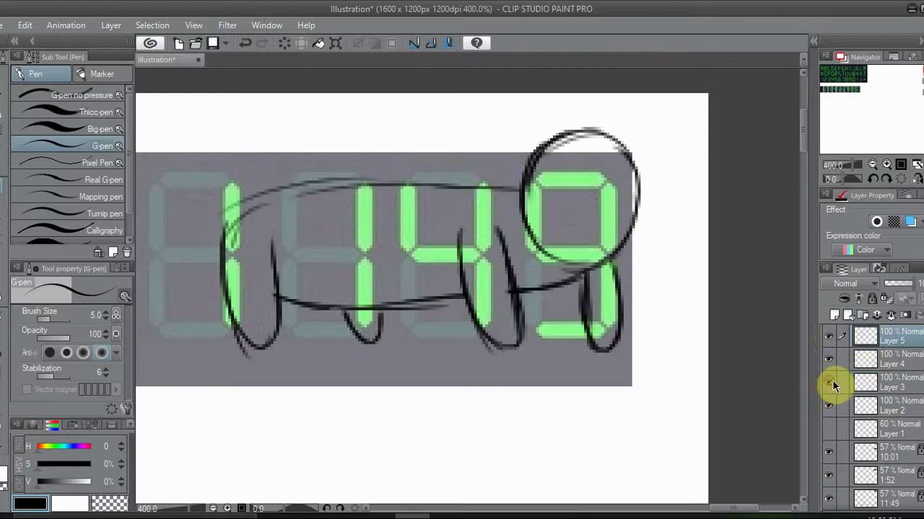
pyautogui.click(830, 406)
pyautogui.click(828, 406)
pyautogui.click(885, 404)
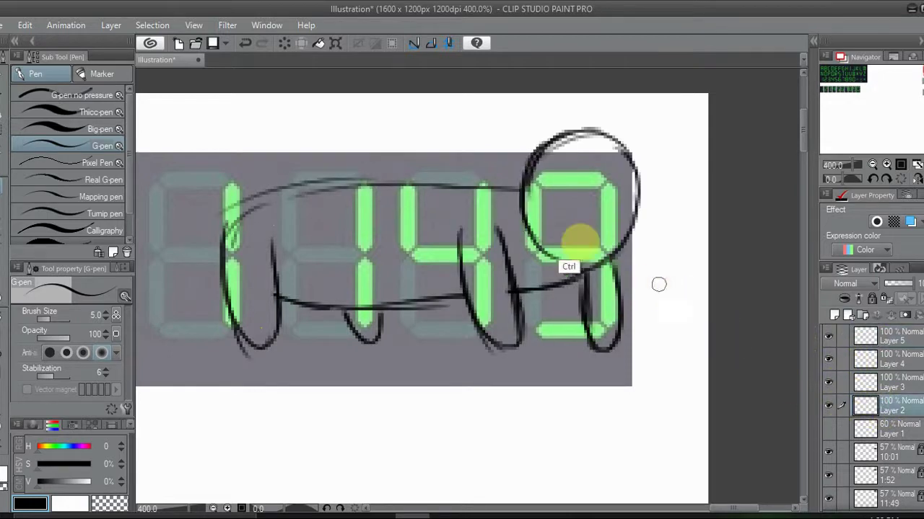
pyautogui.hotkey('ctrl', 't')
pyautogui.moveTo(640, 128); pyautogui.dragTo(653, 112)
pyautogui.click(560, 296)
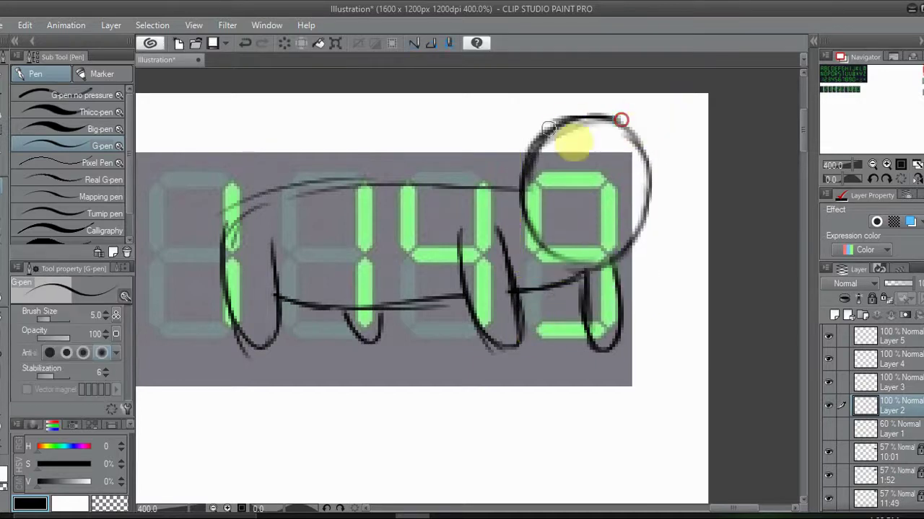
pyautogui.moveTo(545, 186)
pyautogui.mouseDown()
pyautogui.moveTo(614, 258)
pyautogui.moveTo(602, 267)
pyautogui.moveTo(659, 200)
pyautogui.moveTo(633, 134)
pyautogui.moveTo(654, 165)
pyautogui.moveTo(660, 233)
pyautogui.mouseUp()
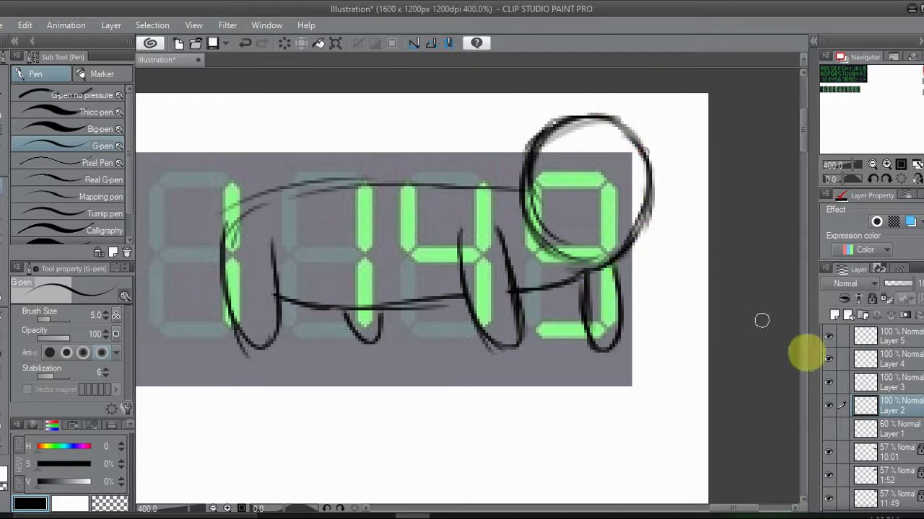
pyautogui.click(829, 406)
pyautogui.click(830, 407)
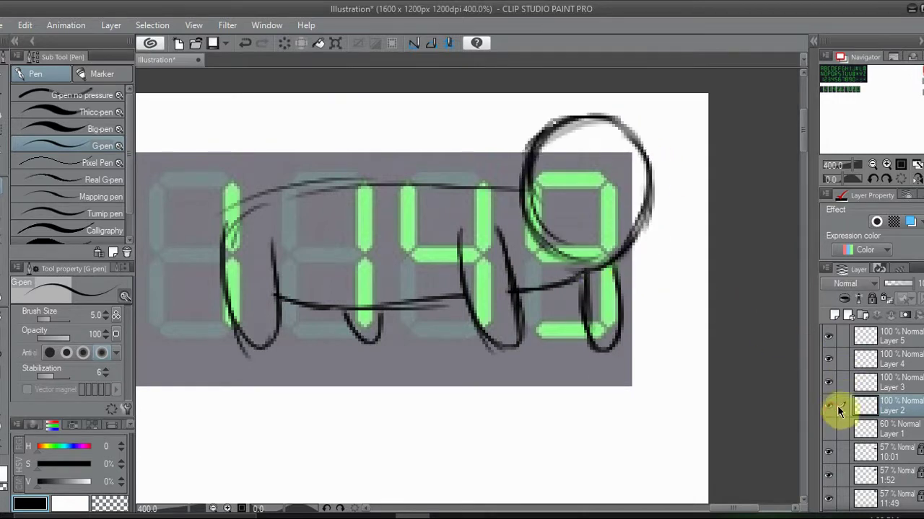
pyautogui.click(829, 382)
pyautogui.click(828, 383)
pyautogui.click(871, 385)
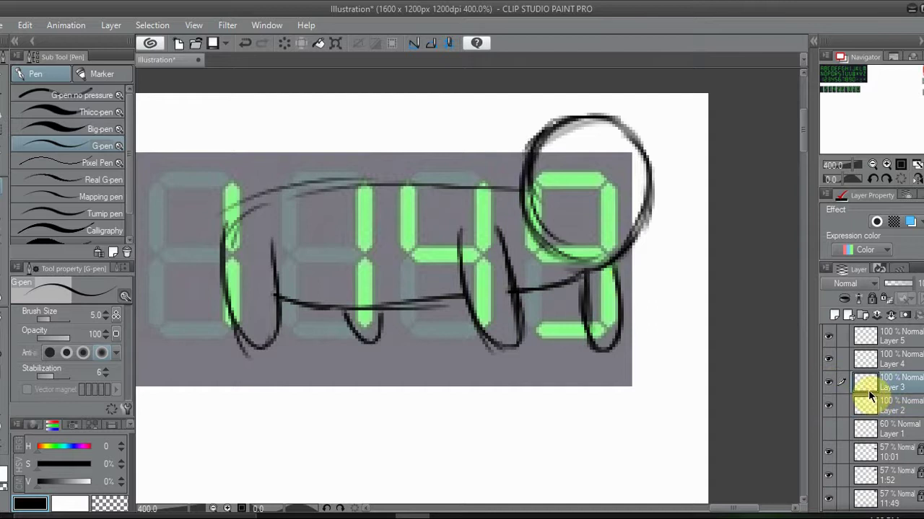
pyautogui.moveTo(480, 205); pyautogui.dragTo(492, 228)
pyautogui.hotkey('ctrl', 'z')
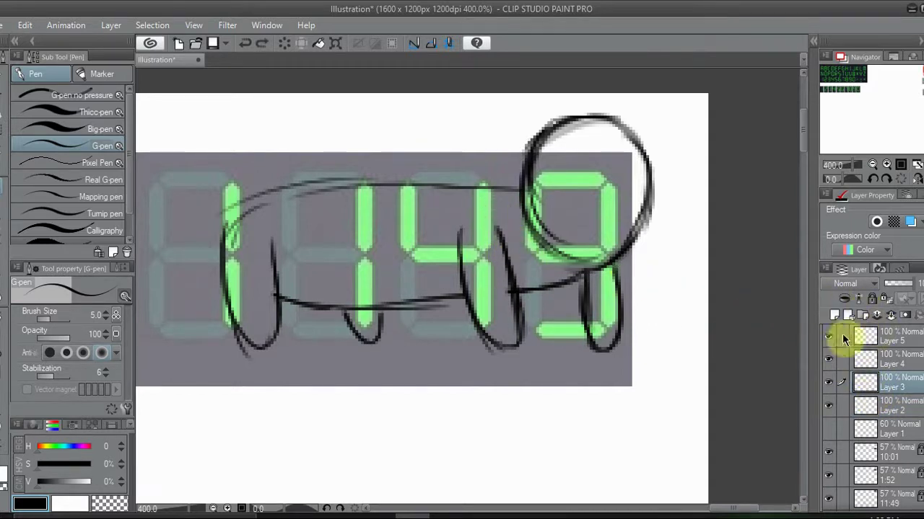
# Step: Merge Layers 5, 4 and 3 down into Layer 2
pyautogui.click(828, 337)
pyautogui.click(829, 336)
pyautogui.click(876, 337)
pyautogui.click(891, 316)
pyautogui.click(891, 316)
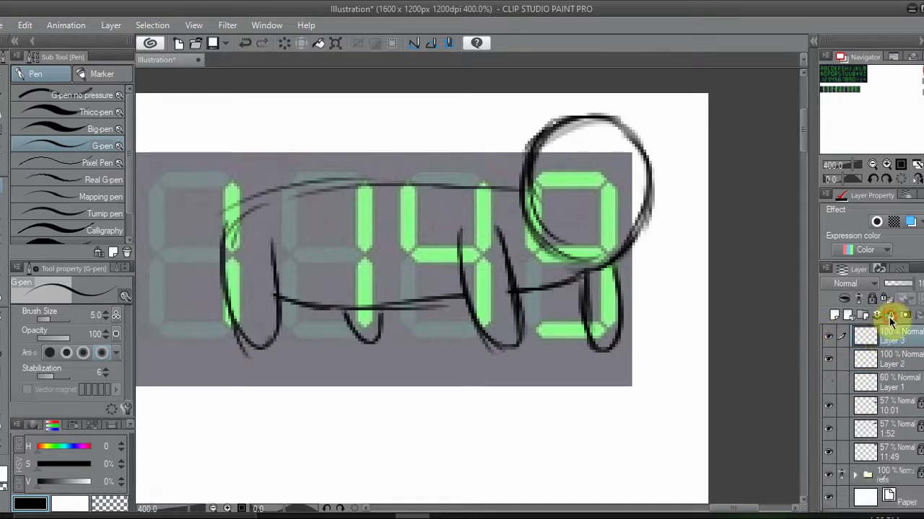
pyautogui.click(891, 316)
# Step: Delete the hidden rough sketch layer and add a new empty layer beneath Layer 2
pyautogui.click(885, 360)
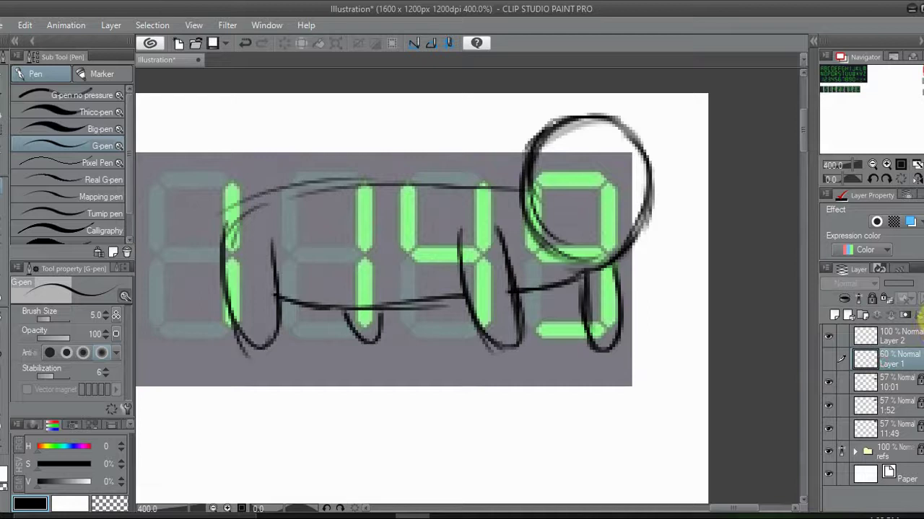
pyautogui.click(921, 315)
pyautogui.click(849, 321)
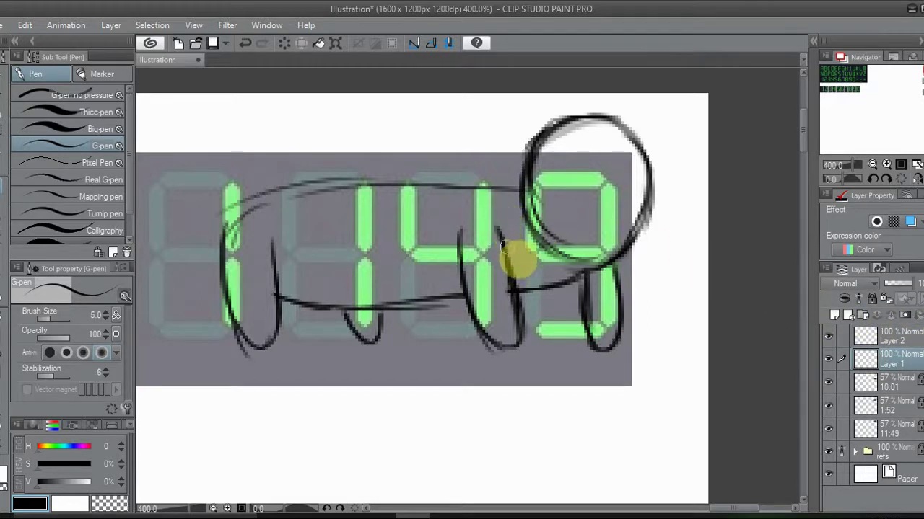
# Step: Extend the front leg over the digit 4 up to a rounded top on Layer 1, erasing its old side line on Layer 2
pyautogui.moveTo(482, 204)
pyautogui.mouseDown()
pyautogui.moveTo(466, 187)
pyautogui.moveTo(466, 271)
pyautogui.moveTo(456, 228)
pyautogui.moveTo(461, 215)
pyautogui.moveTo(453, 253)
pyautogui.mouseUp()
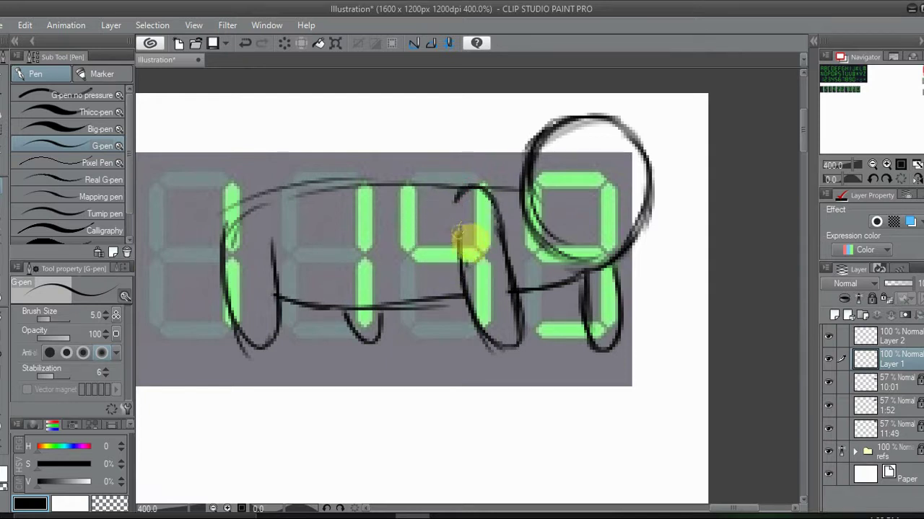
pyautogui.hotkey('ctrl', 'z')
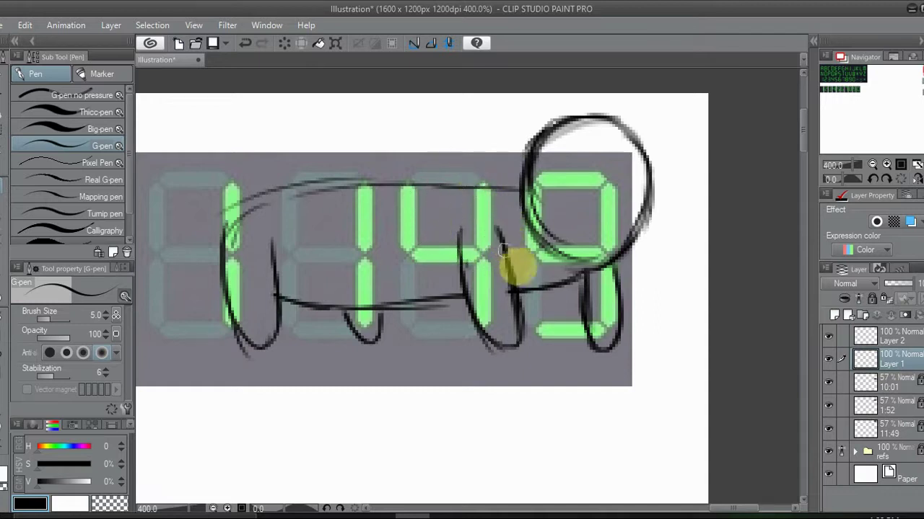
pyautogui.moveTo(490, 215); pyautogui.dragTo(491, 197)
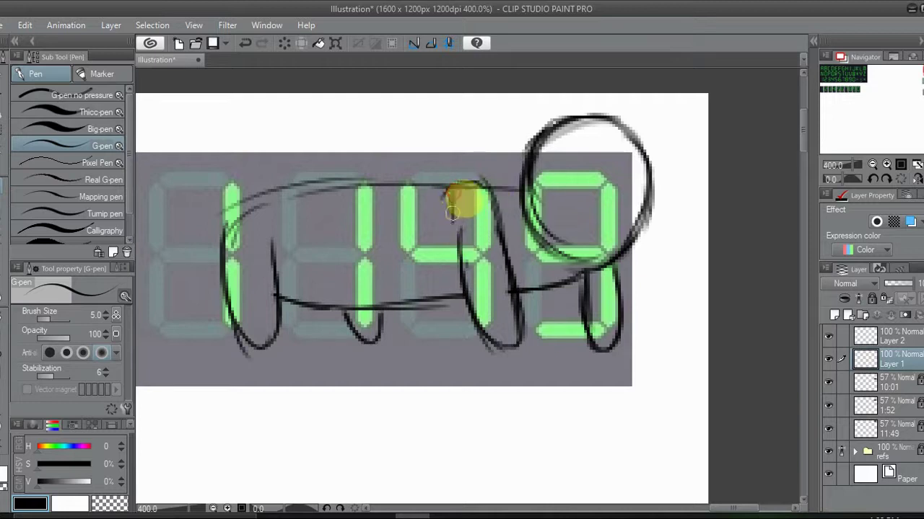
pyautogui.click(891, 336)
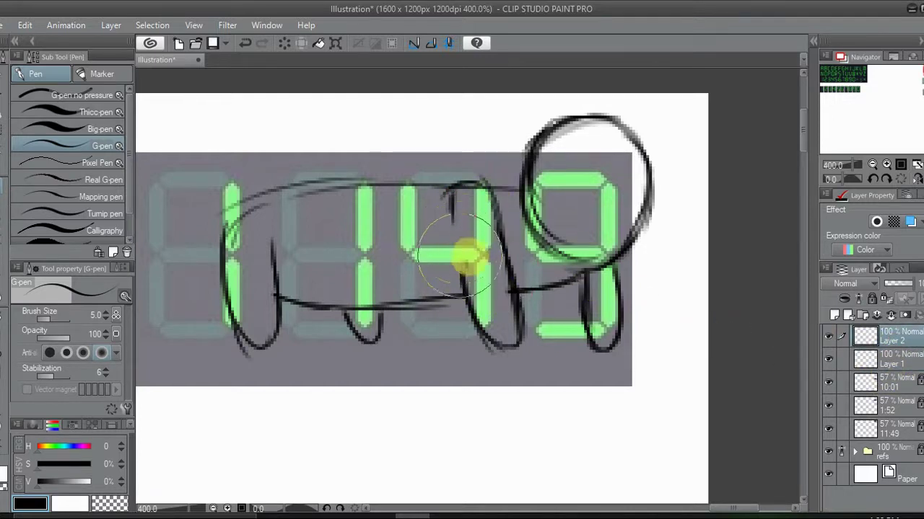
pyautogui.click(889, 359)
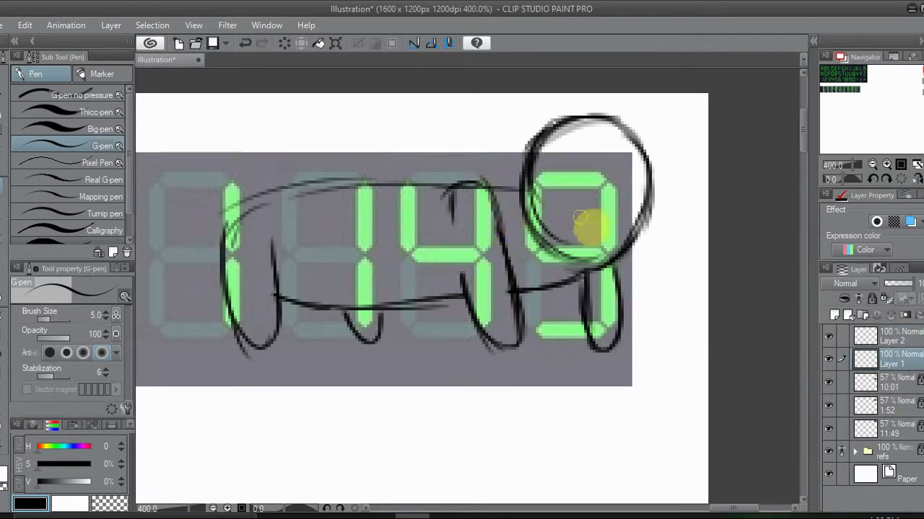
pyautogui.click(889, 336)
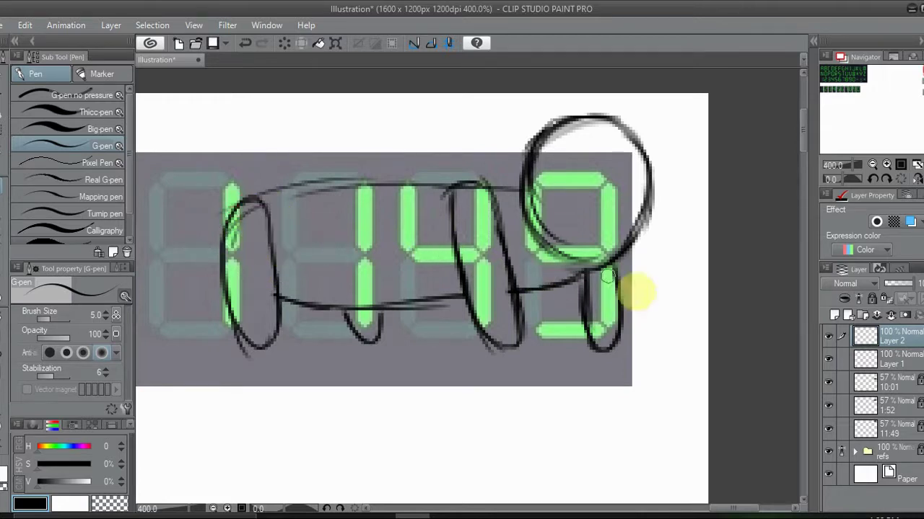
pyautogui.moveTo(272, 253); pyautogui.dragTo(231, 193)
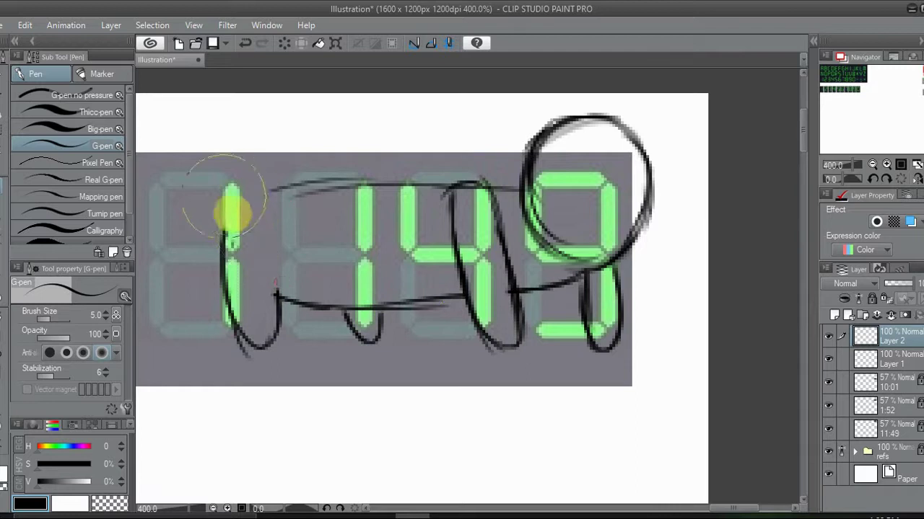
pyautogui.hotkey('ctrl', 'z')
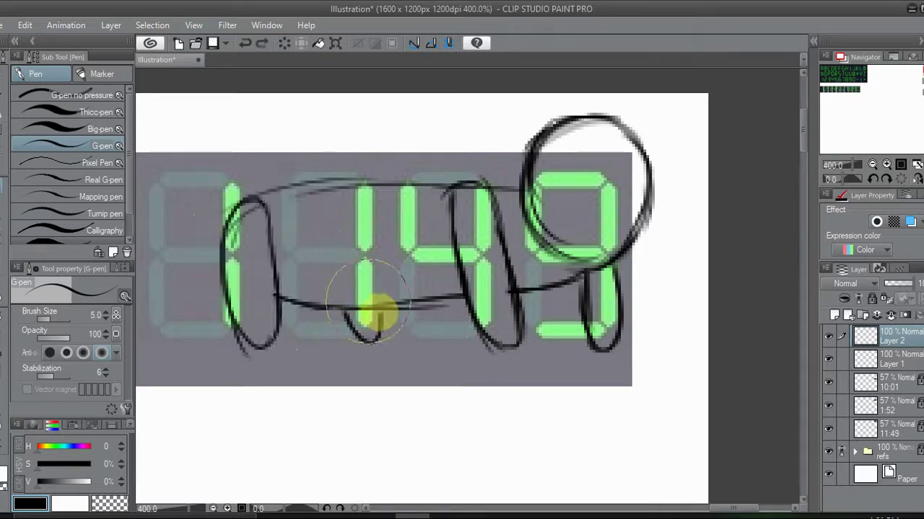
pyautogui.hotkey('ctrl', 'y')
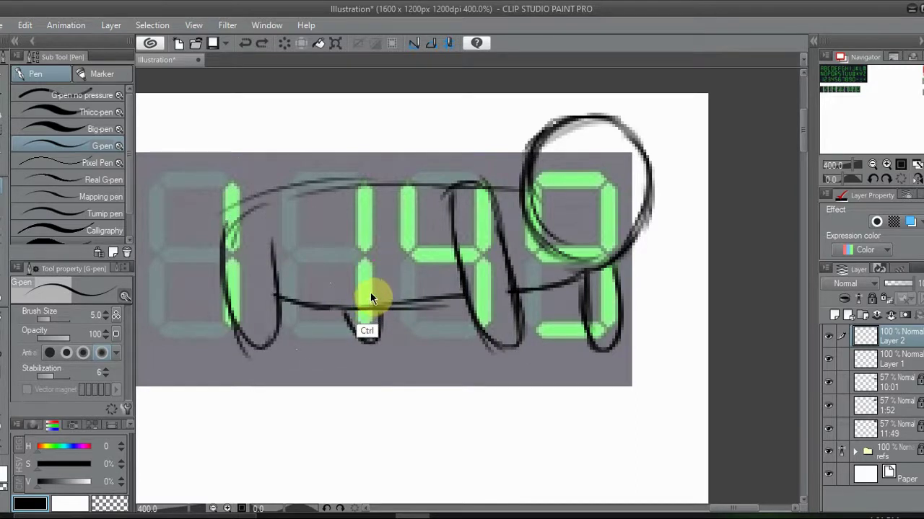
# Step: Merge Layer 2 down into Layer 1 and add a new empty layer above it
pyautogui.click(830, 360)
pyautogui.click(830, 361)
pyautogui.click(828, 337)
pyautogui.click(828, 338)
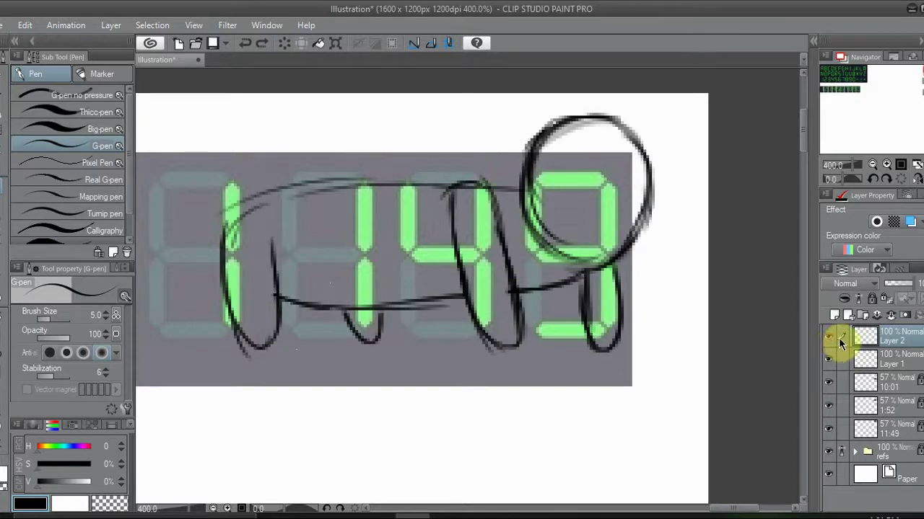
pyautogui.click(891, 316)
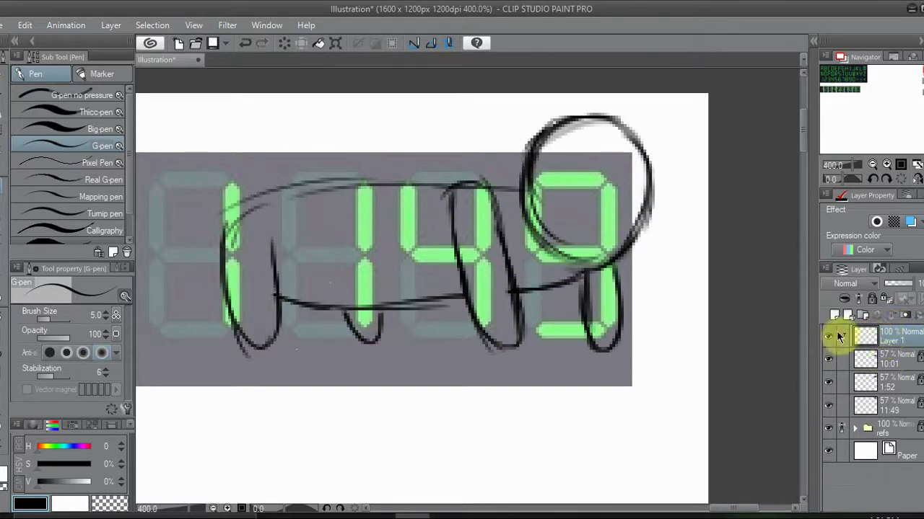
pyautogui.click(830, 338)
pyautogui.click(830, 337)
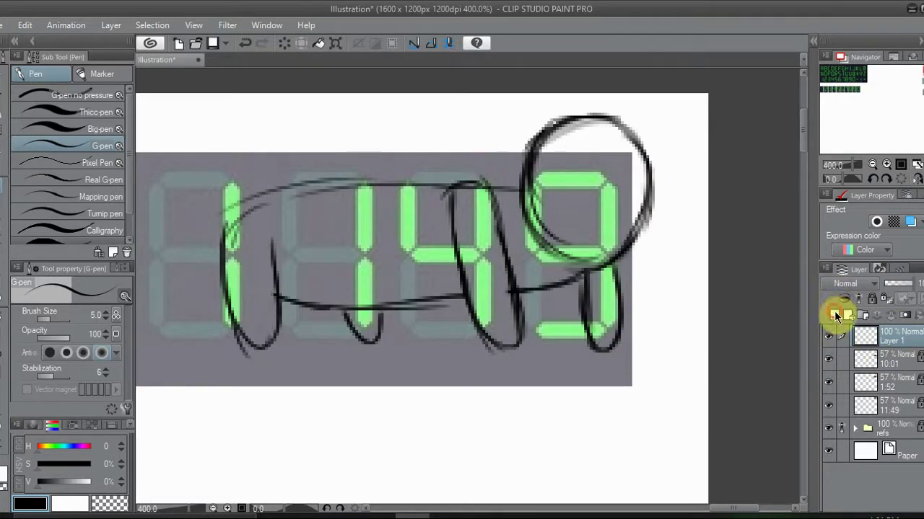
pyautogui.click(835, 316)
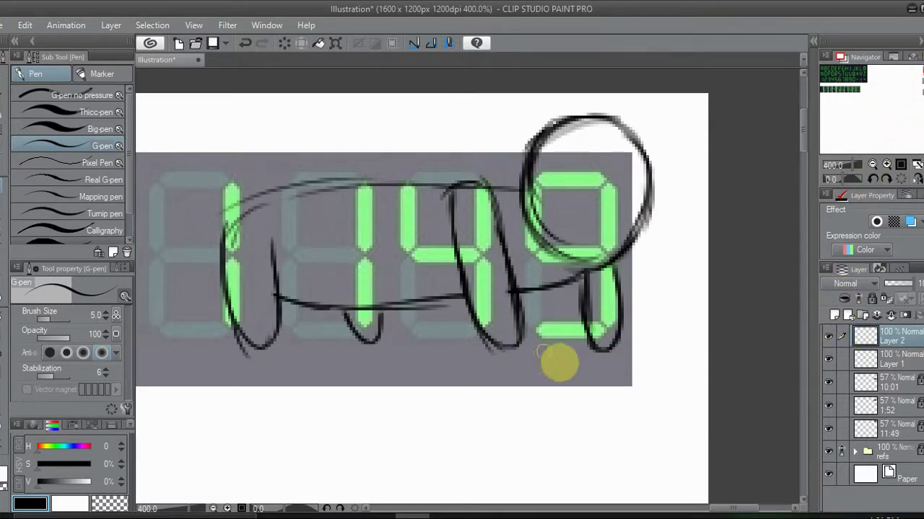
# Step: Sketch a flat horizontal paw along the bottom segment of the digit 9 on Layer 2, joining the foremost leg
pyautogui.moveTo(542, 324); pyautogui.dragTo(590, 329)
pyautogui.moveTo(527, 325); pyautogui.dragTo(585, 327)
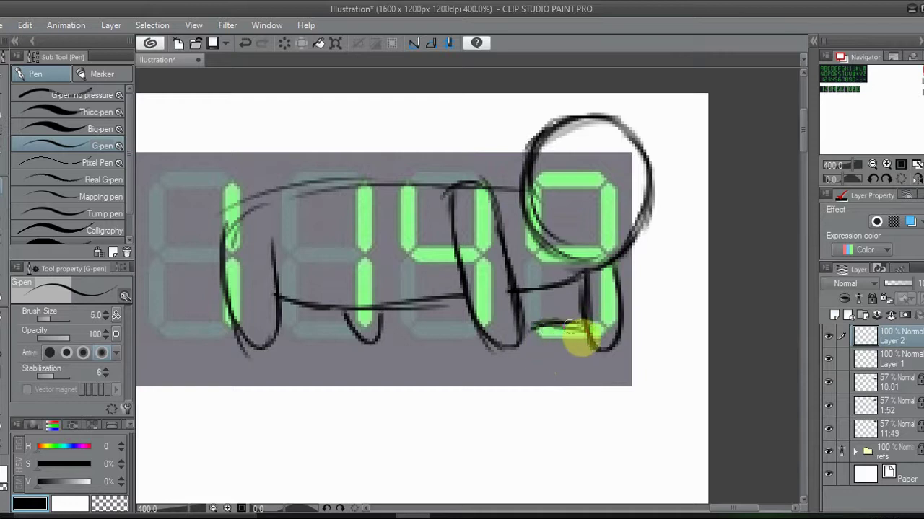
pyautogui.moveTo(529, 340); pyautogui.dragTo(586, 346)
pyautogui.moveTo(551, 353); pyautogui.dragTo(596, 348)
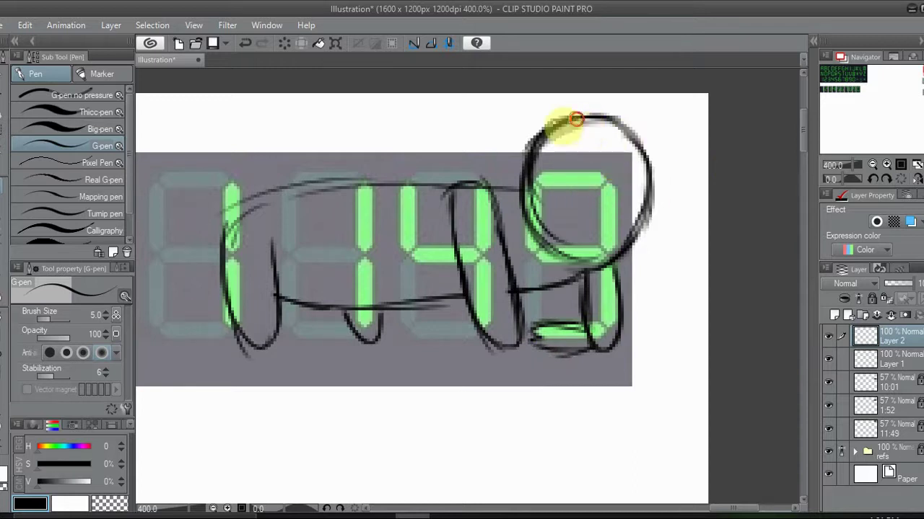
# Step: Sketch two rounded ears on the head circle and a short tufted tail behind the rear leg
pyautogui.moveTo(565, 117)
pyautogui.mouseDown()
pyautogui.moveTo(525, 108)
pyautogui.moveTo(540, 137)
pyautogui.mouseUp()
pyautogui.moveTo(610, 127)
pyautogui.mouseDown()
pyautogui.moveTo(653, 118)
pyautogui.moveTo(613, 121)
pyautogui.moveTo(652, 122)
pyautogui.moveTo(663, 164)
pyautogui.mouseUp()
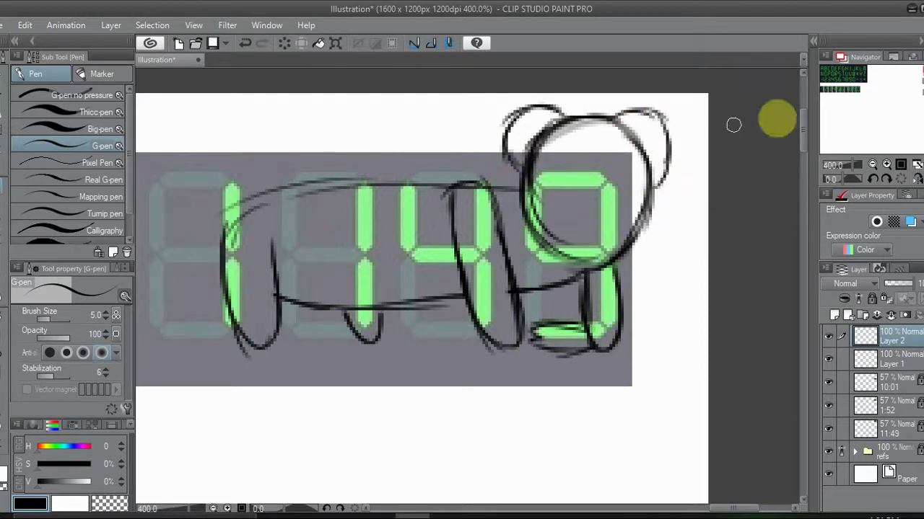
pyautogui.moveTo(920, 70); pyautogui.dragTo(917, 72)
pyautogui.moveTo(371, 167)
pyautogui.mouseDown()
pyautogui.moveTo(323, 177)
pyautogui.moveTo(329, 191)
pyautogui.moveTo(333, 182)
pyautogui.moveTo(298, 217)
pyautogui.moveTo(309, 262)
pyautogui.moveTo(325, 241)
pyautogui.mouseUp()
# Step: Draw a frowning face inside the head circle with slanted brows, eyes, a small triangular nose and a dark hatched mouth
pyautogui.moveTo(920, 74); pyautogui.dragTo(922, 72)
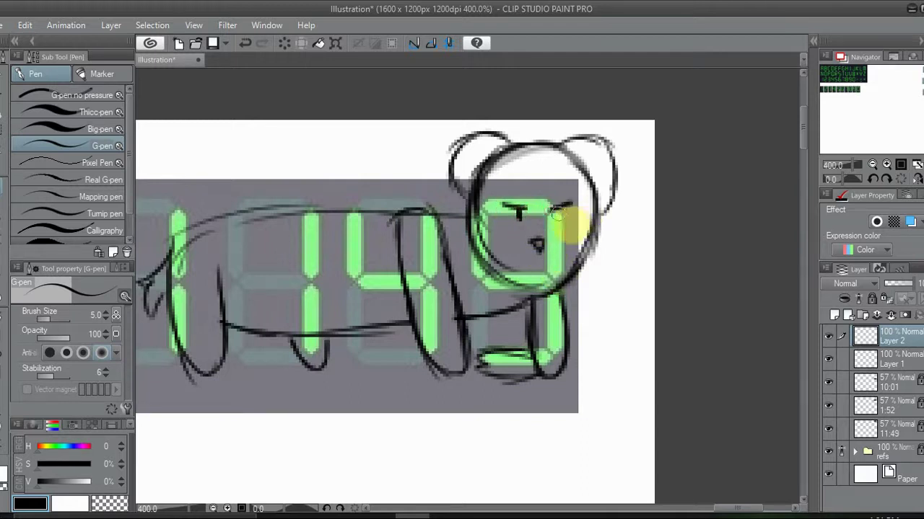
pyautogui.moveTo(557, 216); pyautogui.dragTo(570, 205)
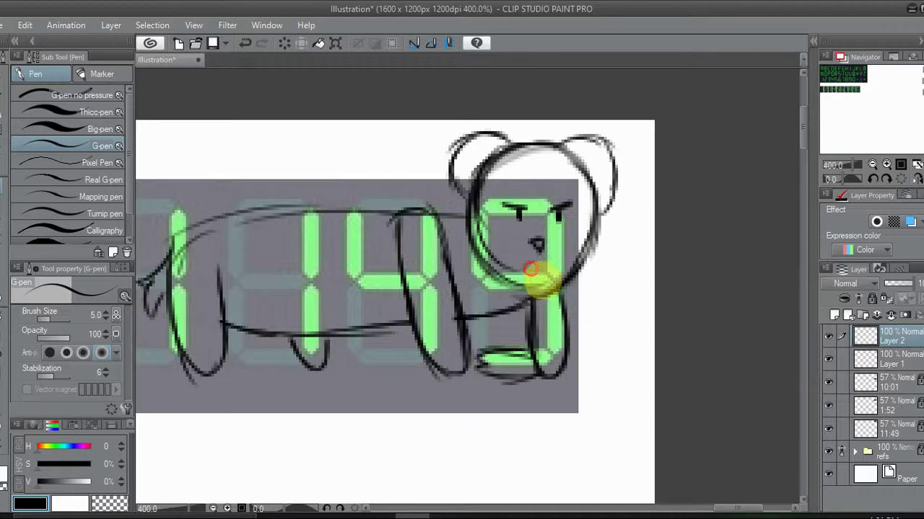
pyautogui.hotkey('ctrl', 'z')
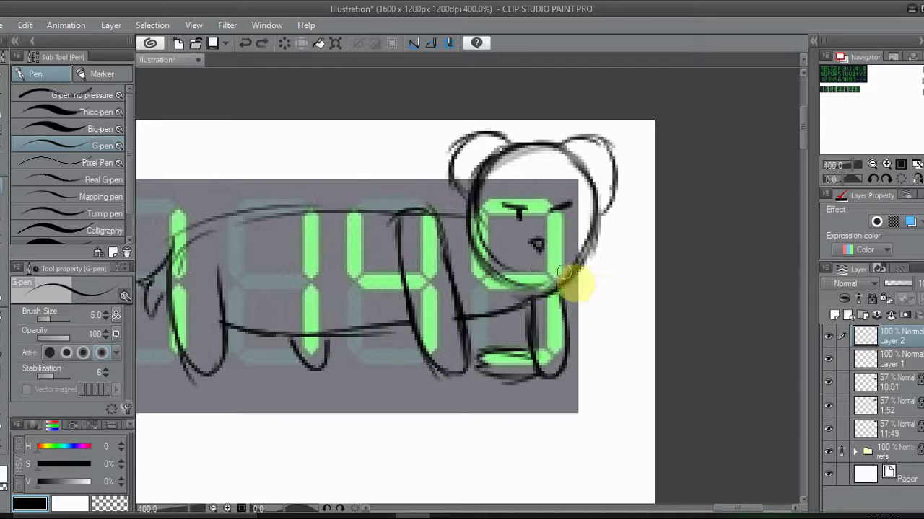
pyautogui.hotkey('ctrl', 'y')
pyautogui.moveTo(503, 267); pyautogui.dragTo(559, 260)
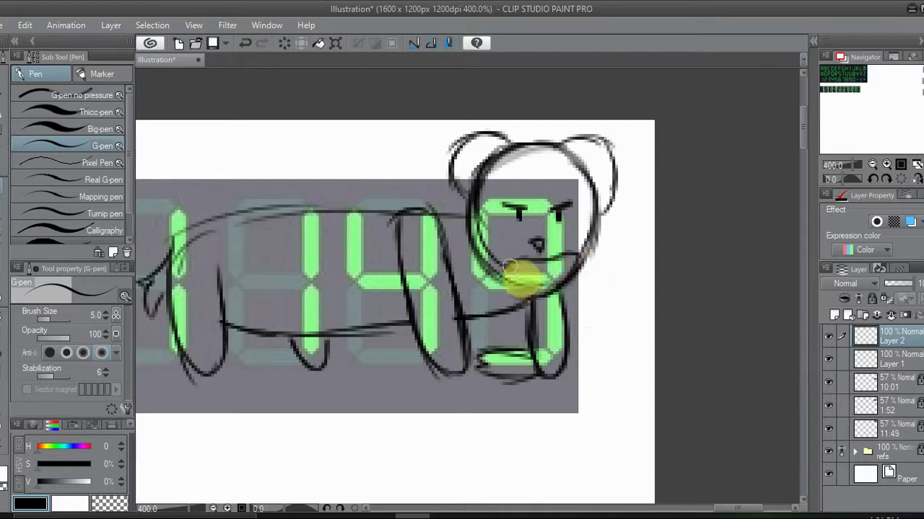
pyautogui.hotkey('ctrl', 'z')
pyautogui.moveTo(522, 285)
pyautogui.mouseDown()
pyautogui.moveTo(560, 284)
pyautogui.moveTo(572, 267)
pyautogui.moveTo(527, 280)
pyautogui.moveTo(535, 274)
pyautogui.moveTo(510, 274)
pyautogui.moveTo(521, 262)
pyautogui.moveTo(542, 268)
pyautogui.moveTo(585, 256)
pyautogui.moveTo(540, 297)
pyautogui.mouseUp()
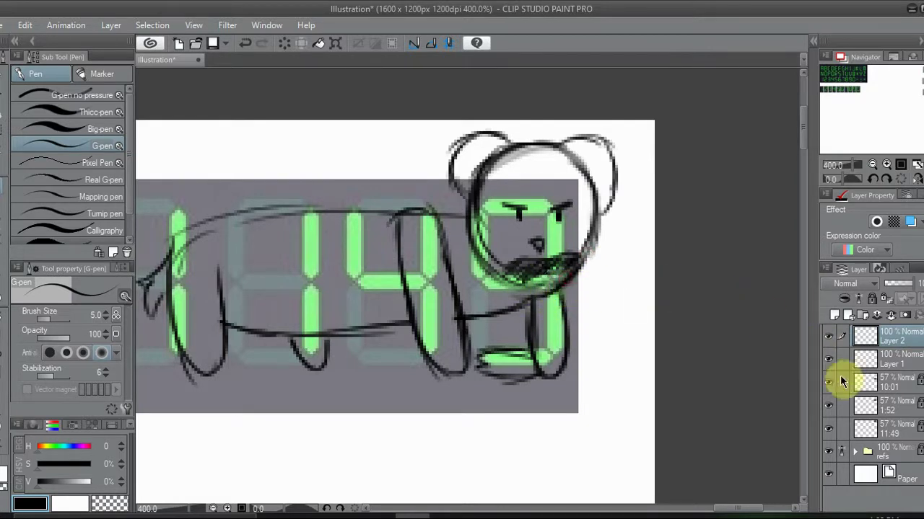
# Step: Check the drawing without the 11:49 reference, merge the new details on Layer 2 into Layer 1 and add an empty layer on top
pyautogui.click(829, 431)
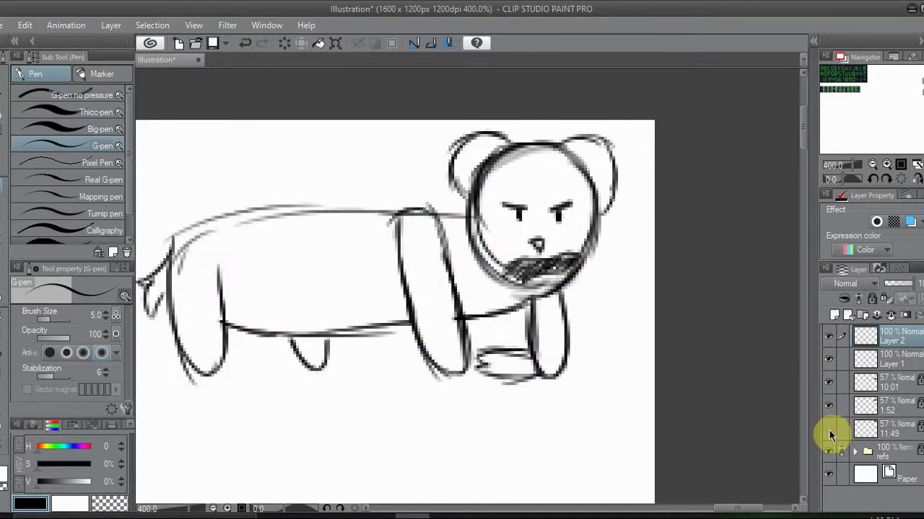
pyautogui.click(828, 431)
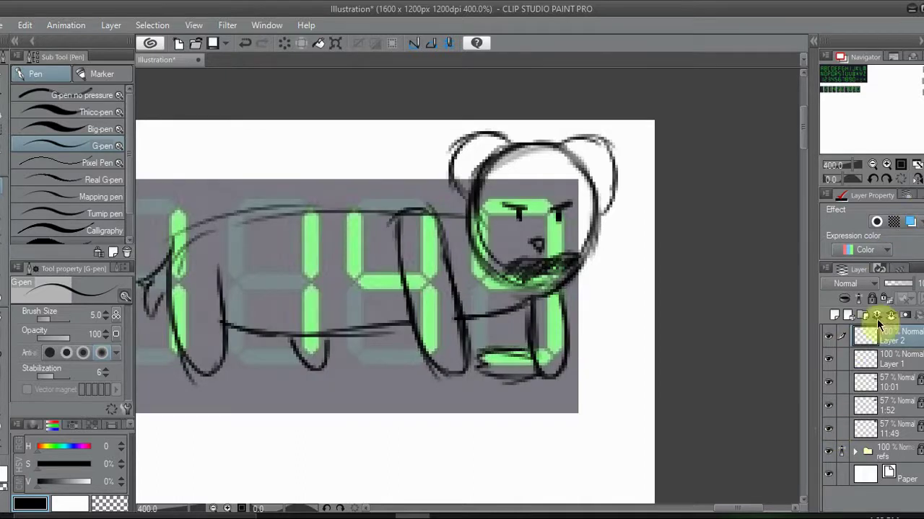
pyautogui.click(829, 337)
pyautogui.click(829, 337)
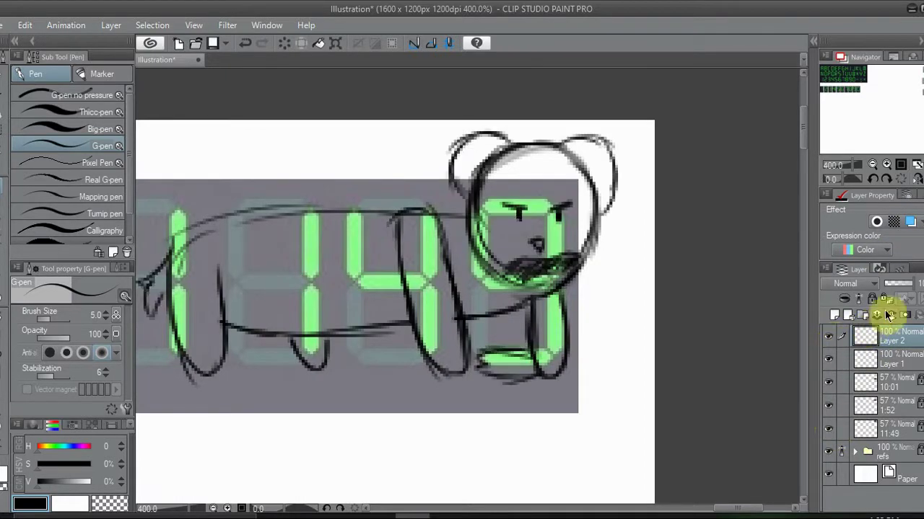
pyautogui.click(892, 316)
pyautogui.click(834, 315)
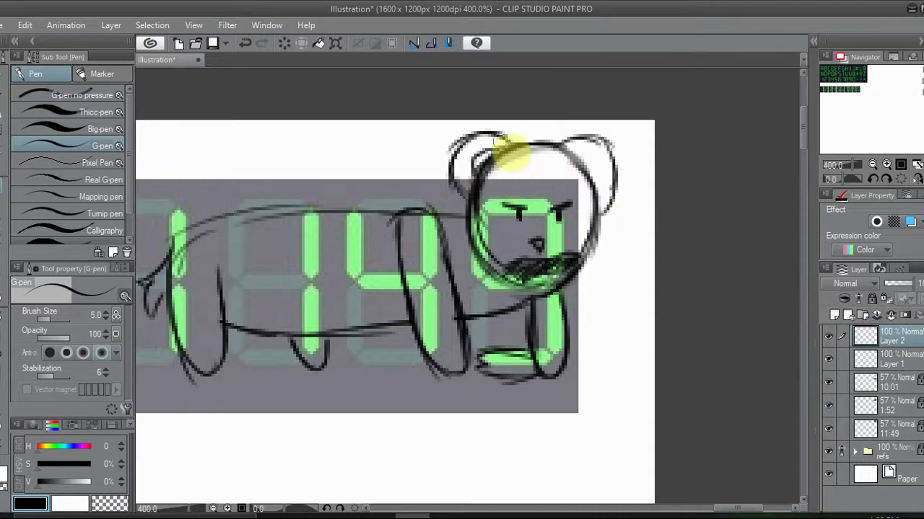
# Step: Move the creature sketch on Layer 1 off the 11:49 reference to the empty lower-left area of the canvas
pyautogui.click(916, 166)
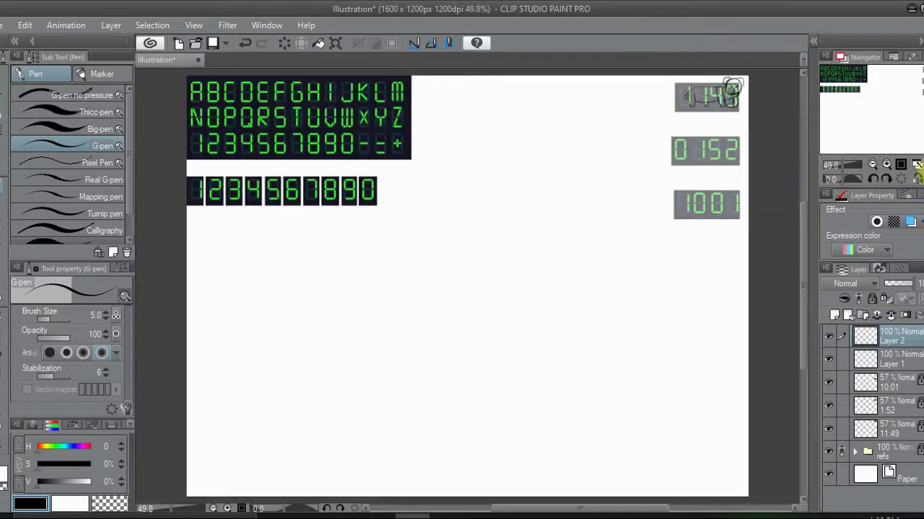
pyautogui.click(887, 165)
pyautogui.moveTo(902, 125); pyautogui.dragTo(921, 110)
pyautogui.click(917, 165)
pyautogui.click(882, 359)
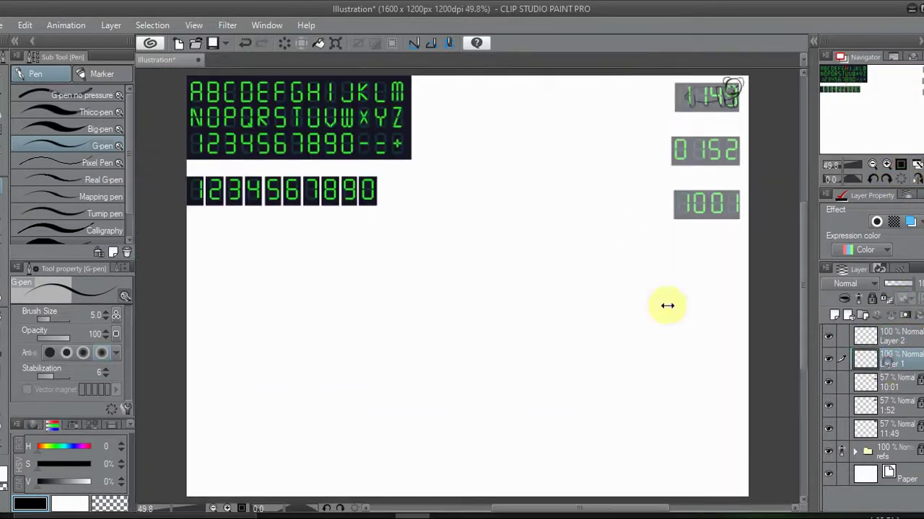
pyautogui.click(3, 94)
pyautogui.moveTo(726, 182)
pyautogui.mouseDown()
pyautogui.moveTo(427, 358)
pyautogui.moveTo(247, 451)
pyautogui.mouseUp()
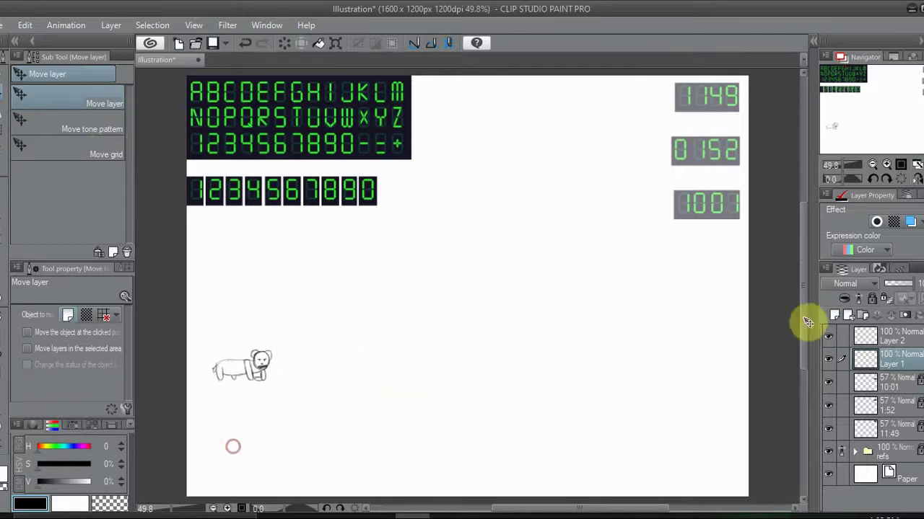
# Step: Examine the relocated creature sketch up close
pyautogui.click(872, 336)
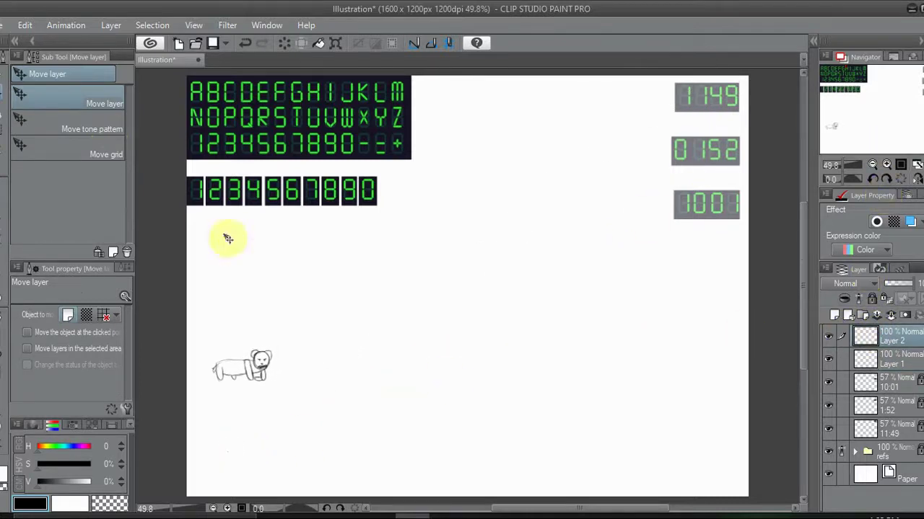
pyautogui.click(3, 190)
pyautogui.click(886, 164)
pyautogui.click(886, 165)
pyautogui.moveTo(898, 114)
pyautogui.mouseDown()
pyautogui.moveTo(882, 126)
pyautogui.moveTo(863, 117)
pyautogui.moveTo(858, 130)
pyautogui.mouseUp()
pyautogui.click(886, 165)
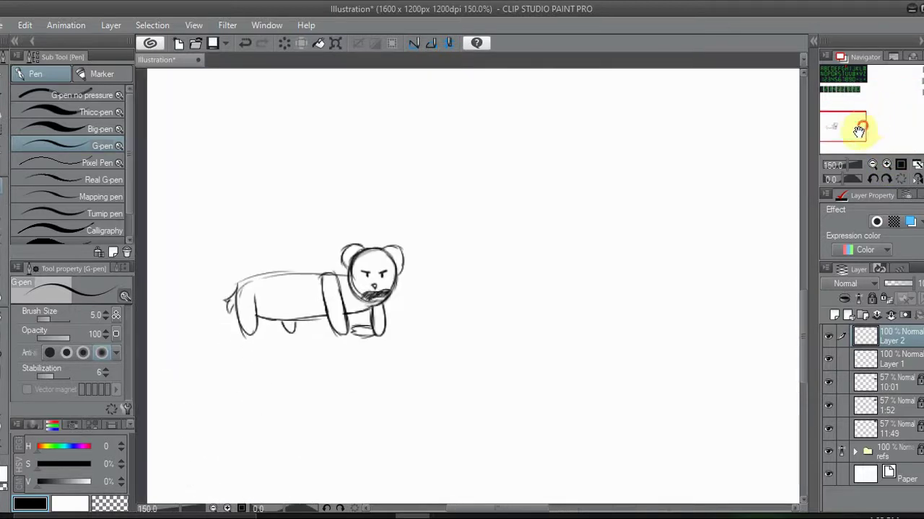
pyautogui.click(872, 165)
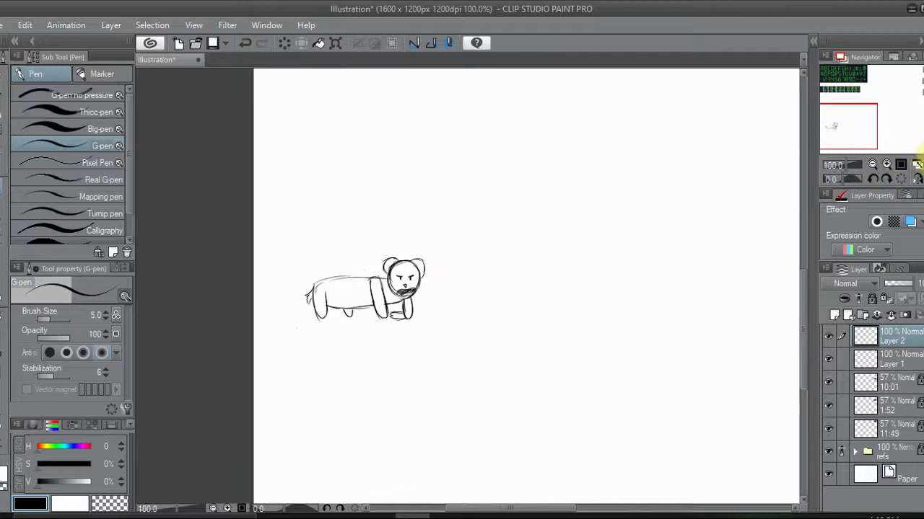
# Step: Lock Layer 1 with the creature sketch and delete the 11:49 reference layer
pyautogui.click(917, 164)
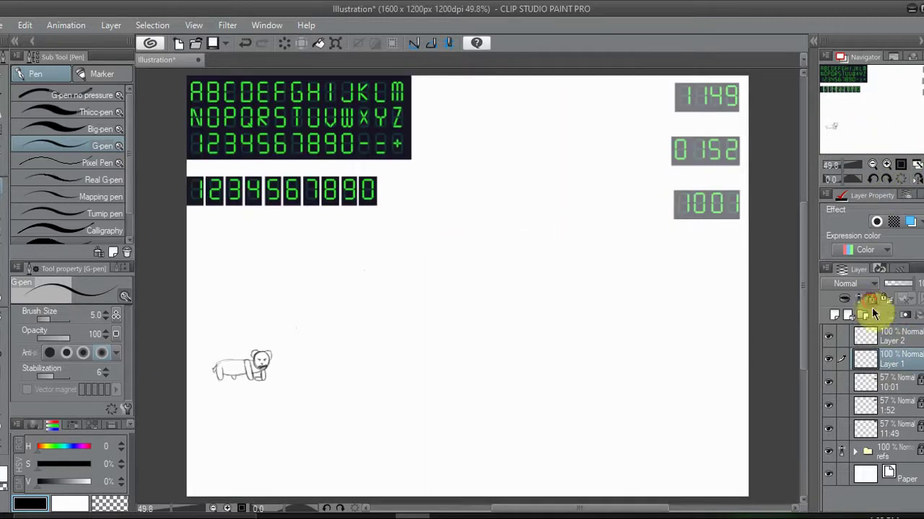
pyautogui.click(888, 427)
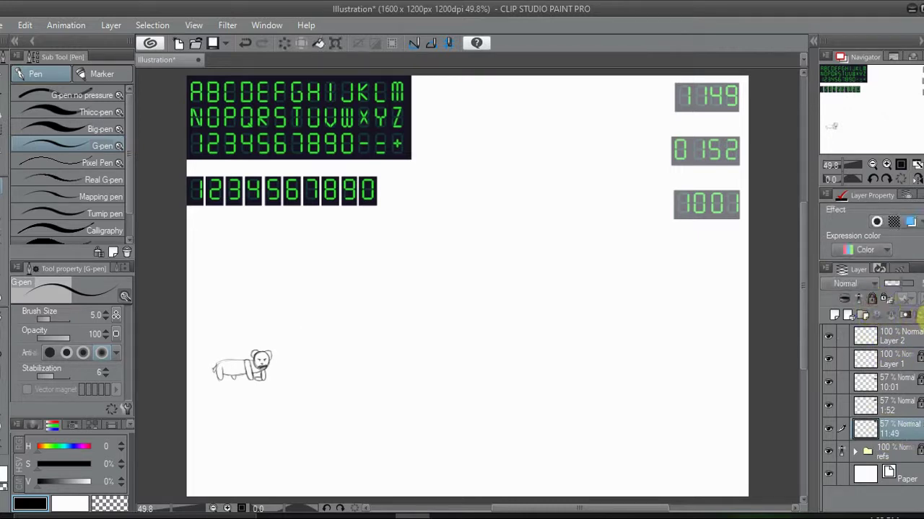
pyautogui.click(920, 315)
# Step: On Layer 2, sketch a tall rectangle beside the 1 of the 0152 display and two horizontal lines above and below the 0
pyautogui.click(900, 336)
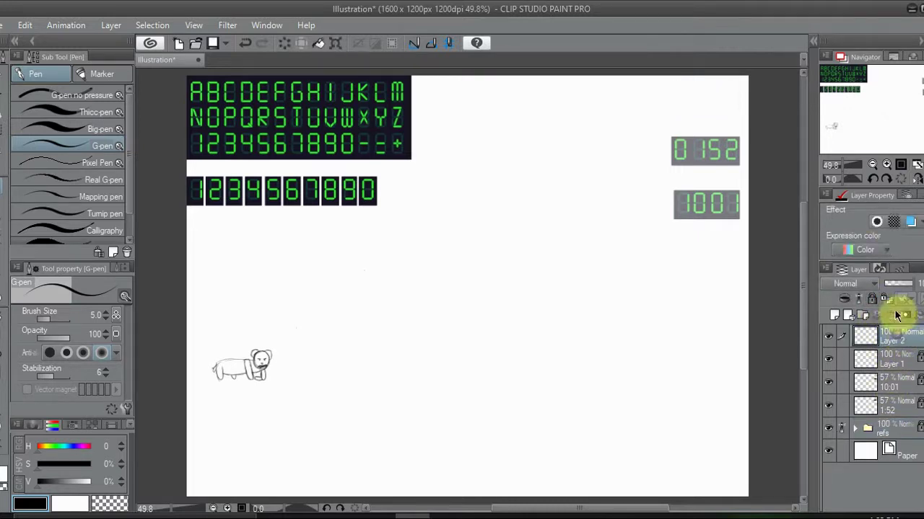
pyautogui.click(887, 165)
pyautogui.click(901, 87)
pyautogui.click(887, 165)
pyautogui.click(909, 86)
pyautogui.click(886, 165)
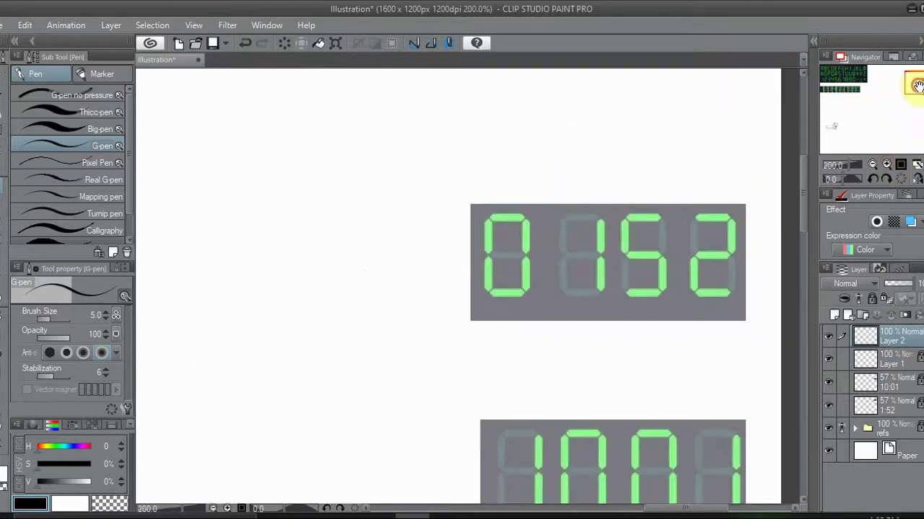
pyautogui.click(916, 85)
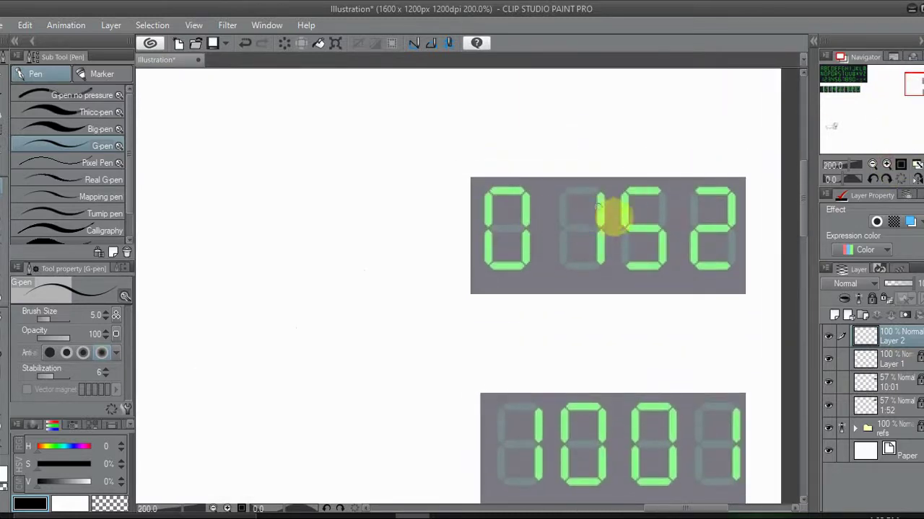
pyautogui.moveTo(599, 163); pyautogui.dragTo(612, 278)
pyautogui.moveTo(598, 205)
pyautogui.mouseDown()
pyautogui.moveTo(577, 168)
pyautogui.moveTo(599, 161)
pyautogui.moveTo(559, 163)
pyautogui.moveTo(531, 176)
pyautogui.moveTo(531, 191)
pyautogui.moveTo(533, 162)
pyautogui.moveTo(533, 277)
pyautogui.moveTo(528, 248)
pyautogui.moveTo(568, 269)
pyautogui.moveTo(520, 252)
pyautogui.moveTo(552, 266)
pyautogui.moveTo(534, 273)
pyautogui.moveTo(598, 279)
pyautogui.mouseUp()
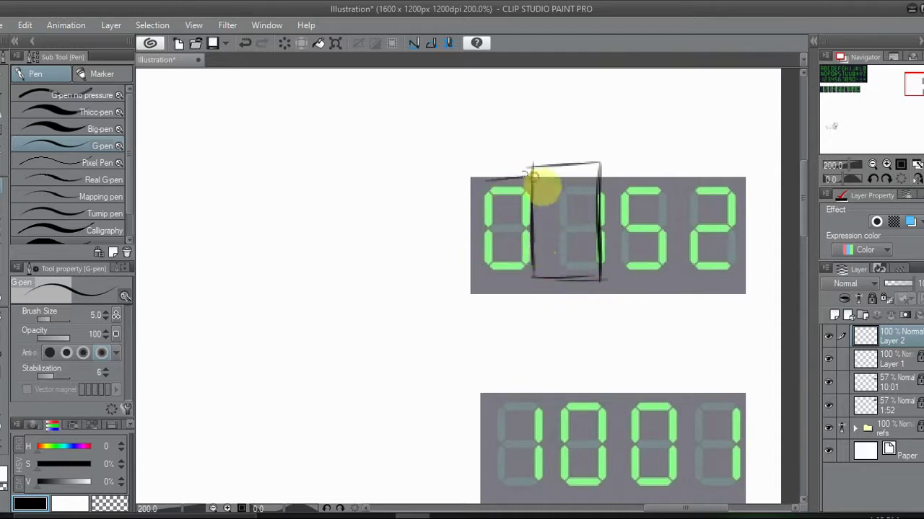
pyautogui.moveTo(534, 176); pyautogui.dragTo(467, 177)
pyautogui.moveTo(531, 267); pyautogui.dragTo(469, 271)
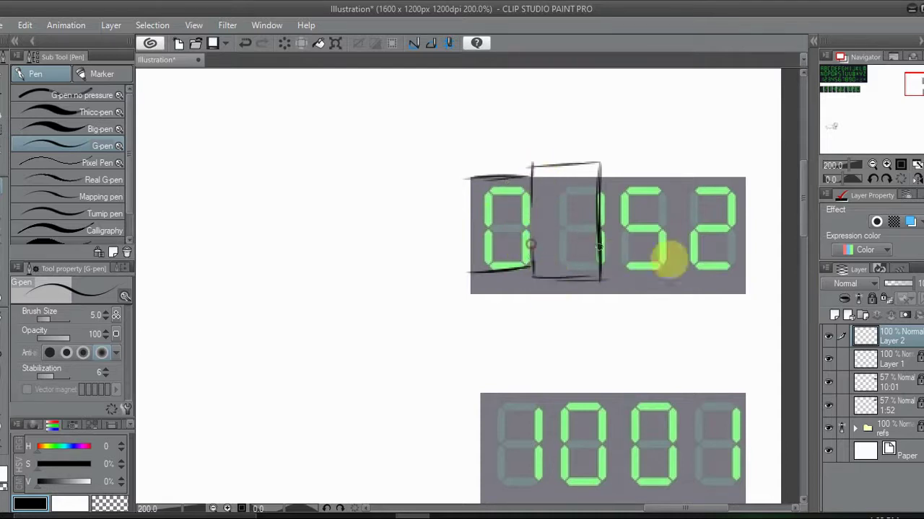
# Step: Try tracing a joined head-and-legs outline over the 5 and 2 of the 0152 display on a new layer
pyautogui.click(837, 315)
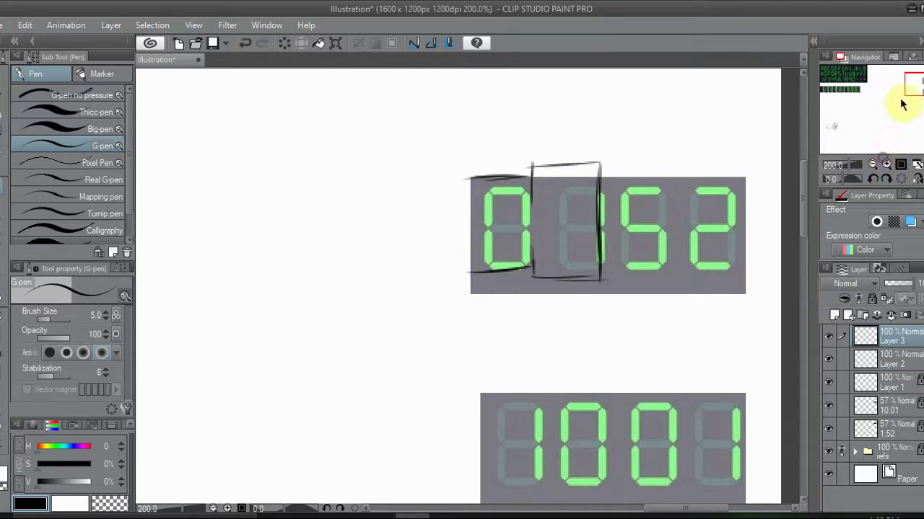
pyautogui.click(886, 164)
pyautogui.moveTo(917, 84); pyautogui.dragTo(923, 80)
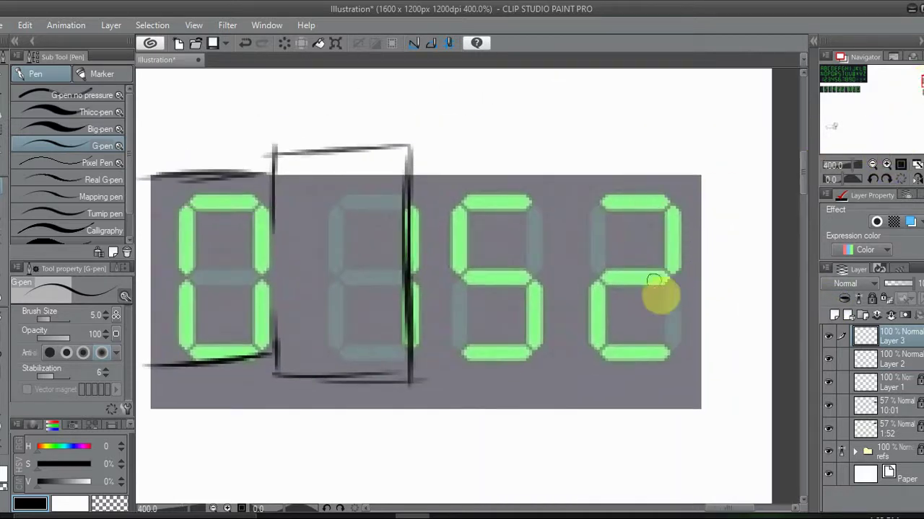
pyautogui.moveTo(653, 356)
pyautogui.mouseDown()
pyautogui.moveTo(611, 339)
pyautogui.moveTo(661, 352)
pyautogui.moveTo(616, 335)
pyautogui.moveTo(623, 354)
pyautogui.moveTo(603, 322)
pyautogui.moveTo(609, 276)
pyautogui.moveTo(589, 310)
pyautogui.moveTo(642, 274)
pyautogui.moveTo(617, 288)
pyautogui.moveTo(658, 247)
pyautogui.moveTo(671, 253)
pyautogui.moveTo(655, 180)
pyautogui.moveTo(525, 158)
pyautogui.moveTo(575, 160)
pyautogui.moveTo(467, 223)
pyautogui.moveTo(487, 221)
pyautogui.moveTo(523, 274)
pyautogui.moveTo(474, 274)
pyautogui.moveTo(489, 265)
pyautogui.moveTo(524, 298)
pyautogui.moveTo(527, 341)
pyautogui.moveTo(534, 339)
pyautogui.moveTo(472, 351)
pyautogui.mouseUp()
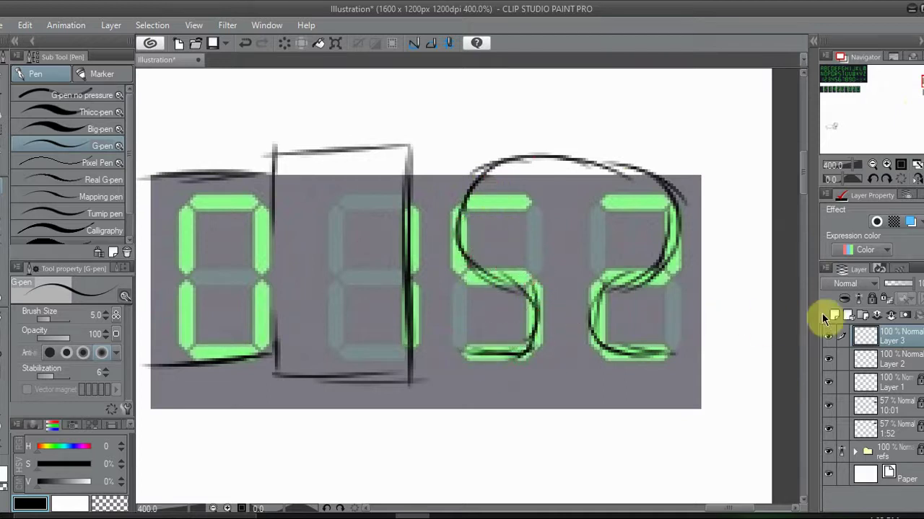
pyautogui.click(828, 336)
pyautogui.click(829, 336)
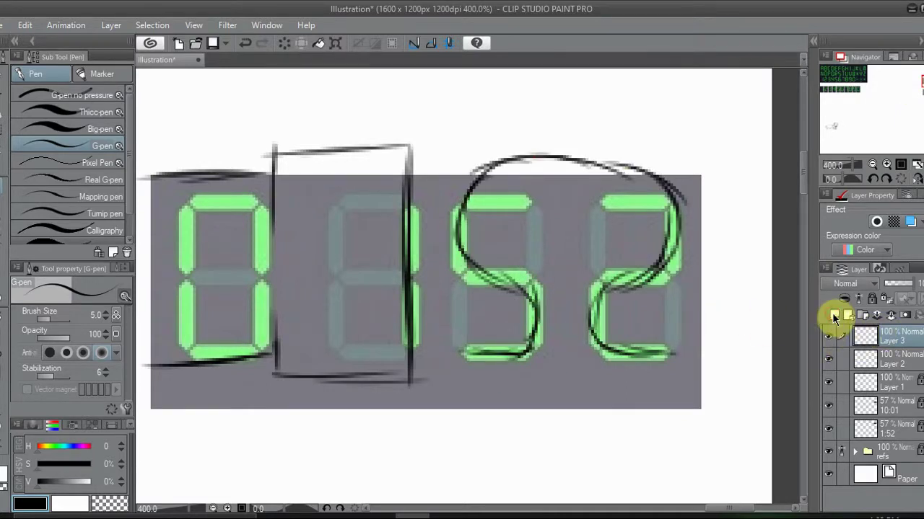
# Step: Delete the traced outline on Layer 3 and draw a large oval head over the upper halves of the 5 and 2 on new Layer 4
pyautogui.click(835, 315)
pyautogui.click(911, 355)
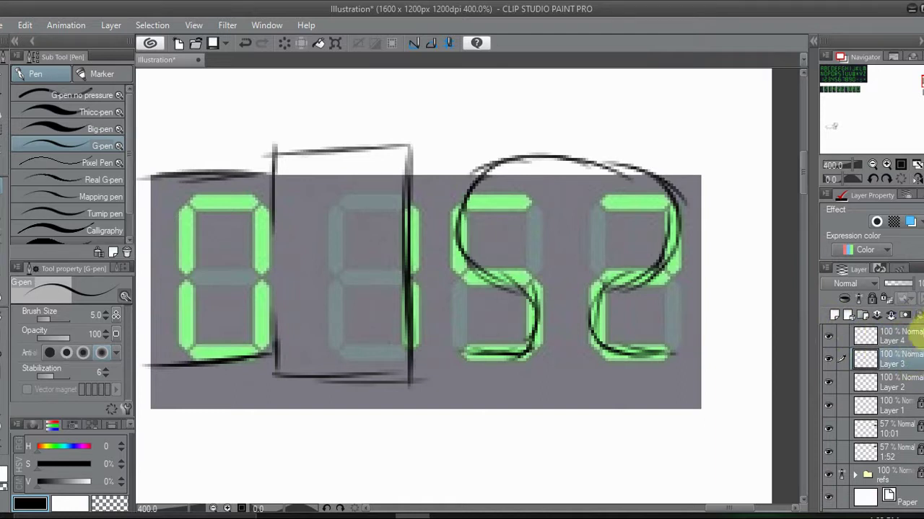
pyautogui.click(920, 316)
pyautogui.click(906, 336)
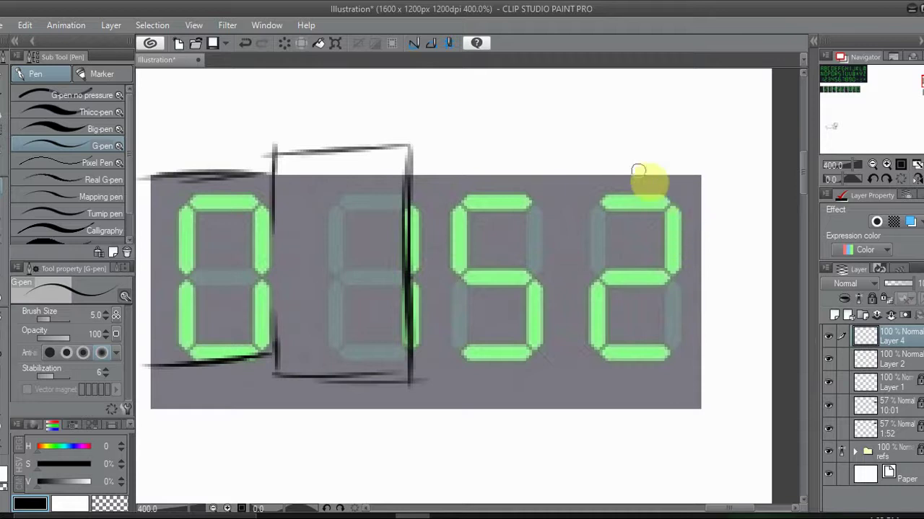
pyautogui.moveTo(669, 164)
pyautogui.mouseDown()
pyautogui.moveTo(582, 140)
pyautogui.moveTo(501, 152)
pyautogui.moveTo(451, 209)
pyautogui.mouseUp()
pyautogui.moveTo(500, 155)
pyautogui.mouseDown()
pyautogui.moveTo(474, 216)
pyautogui.moveTo(505, 285)
pyautogui.moveTo(556, 292)
pyautogui.moveTo(588, 293)
pyautogui.moveTo(675, 264)
pyautogui.moveTo(679, 173)
pyautogui.moveTo(655, 161)
pyautogui.mouseUp()
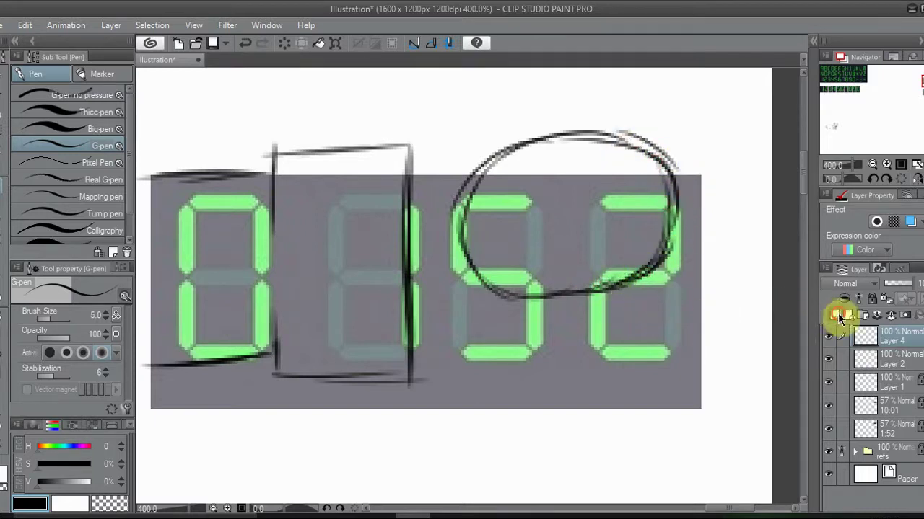
# Step: On a new layer, draw two short curved legs below the oval along the lower parts of the 5 and 2
pyautogui.click(835, 315)
pyautogui.moveTo(535, 296)
pyautogui.mouseDown()
pyautogui.moveTo(537, 344)
pyautogui.moveTo(453, 352)
pyautogui.mouseUp()
pyautogui.moveTo(599, 295)
pyautogui.mouseDown()
pyautogui.moveTo(609, 345)
pyautogui.moveTo(596, 305)
pyautogui.moveTo(639, 339)
pyautogui.moveTo(606, 342)
pyautogui.moveTo(665, 357)
pyautogui.mouseUp()
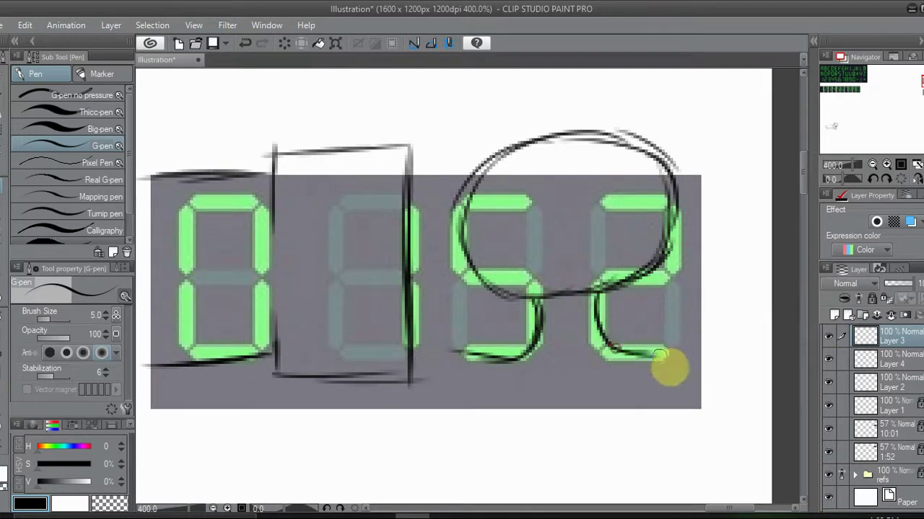
pyautogui.moveTo(469, 369)
pyautogui.mouseDown()
pyautogui.moveTo(454, 344)
pyautogui.moveTo(471, 358)
pyautogui.moveTo(498, 360)
pyautogui.mouseUp()
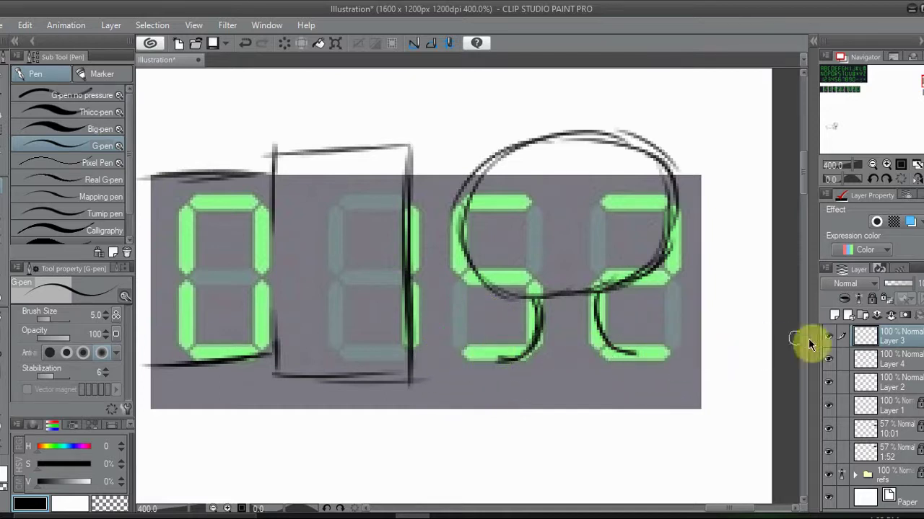
# Step: On another new layer, draw a smaller oval inside the head and a pointed loop attached to the leg over the 2
pyautogui.click(835, 315)
pyautogui.moveTo(644, 172)
pyautogui.mouseDown()
pyautogui.moveTo(576, 153)
pyautogui.moveTo(489, 203)
pyautogui.mouseUp()
pyautogui.moveTo(528, 162)
pyautogui.mouseDown()
pyautogui.moveTo(526, 289)
pyautogui.moveTo(516, 264)
pyautogui.moveTo(560, 295)
pyautogui.moveTo(631, 249)
pyautogui.moveTo(634, 168)
pyautogui.moveTo(655, 224)
pyautogui.moveTo(629, 262)
pyautogui.mouseUp()
pyautogui.moveTo(593, 312); pyautogui.dragTo(638, 296)
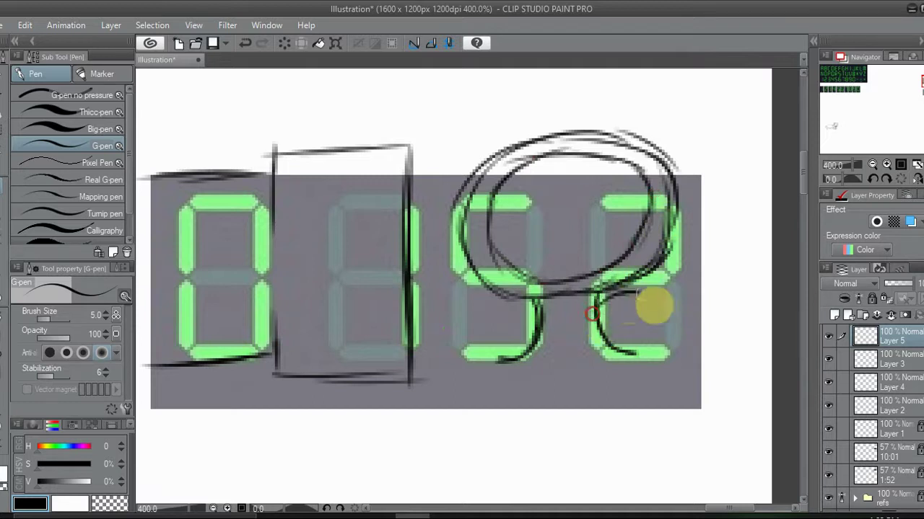
pyautogui.moveTo(608, 332); pyautogui.dragTo(641, 297)
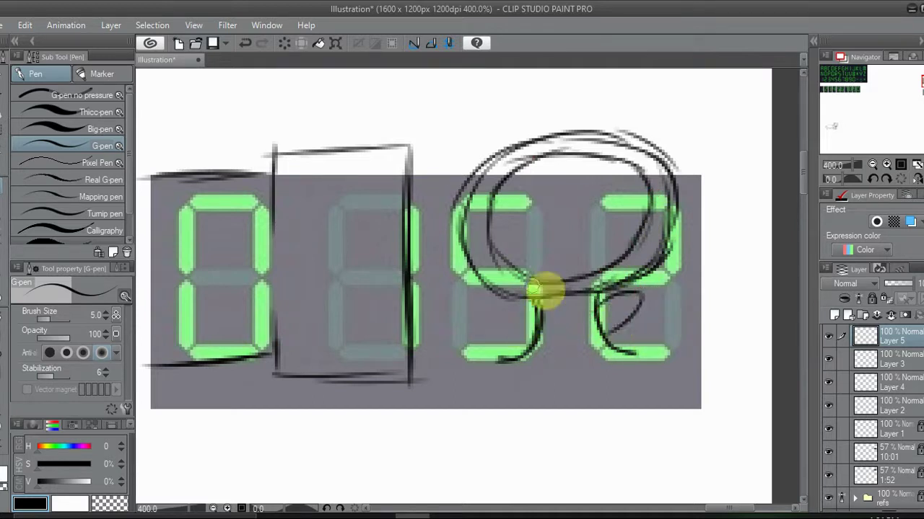
# Step: Draw a narrow oval eye inside the head, duplicate it beside the first as the second eye, and merge the copied layers
pyautogui.moveTo(543, 200)
pyautogui.mouseDown()
pyautogui.moveTo(595, 220)
pyautogui.moveTo(593, 206)
pyautogui.moveTo(591, 236)
pyautogui.mouseUp()
pyautogui.hotkey('ctrl', 'z')
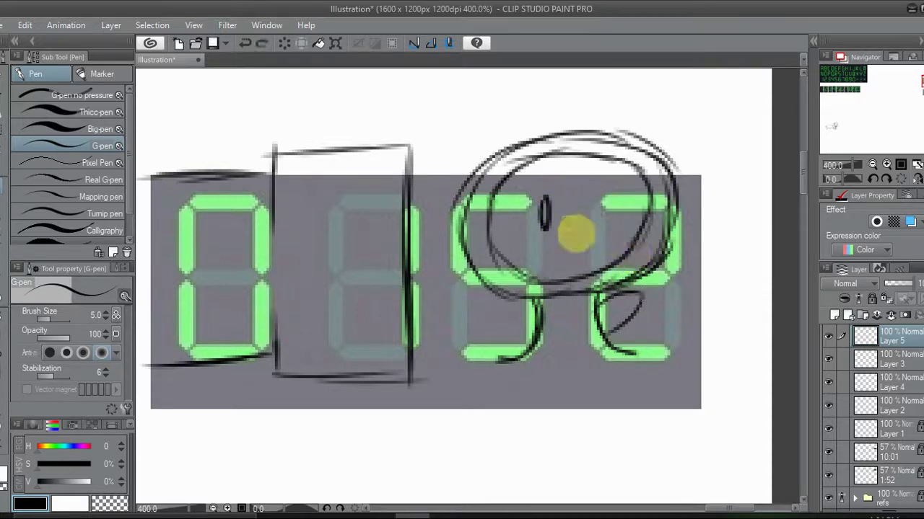
pyautogui.click(4, 132)
pyautogui.moveTo(523, 188); pyautogui.dragTo(569, 248)
pyautogui.click(560, 269)
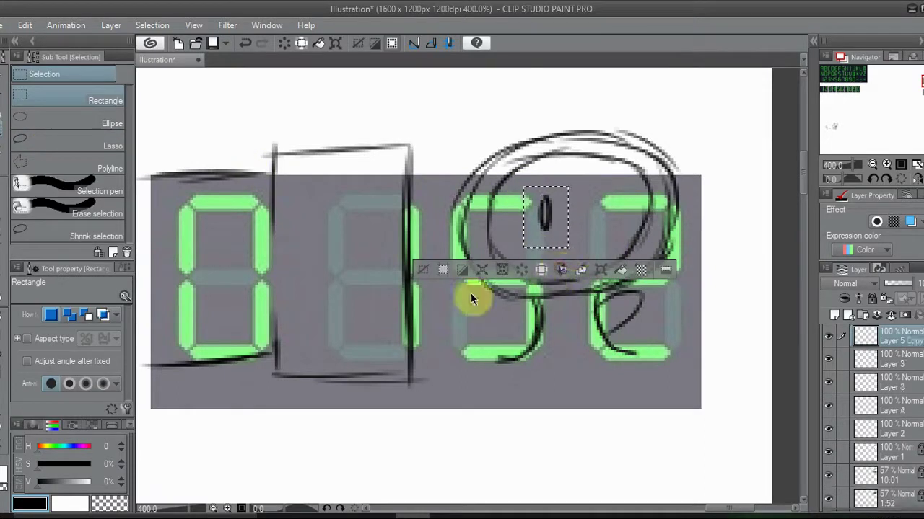
pyautogui.click(422, 269)
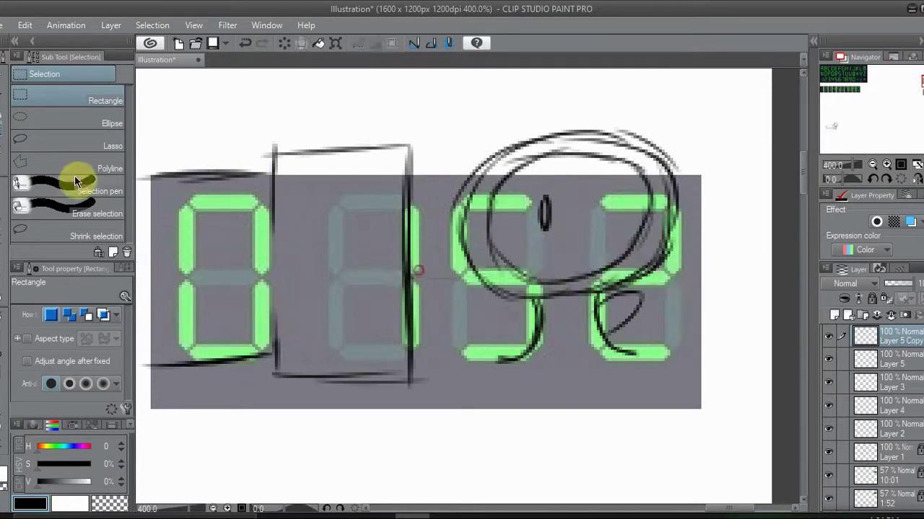
pyautogui.click(2, 101)
pyautogui.moveTo(516, 280); pyautogui.dragTo(557, 280)
pyautogui.click(4, 192)
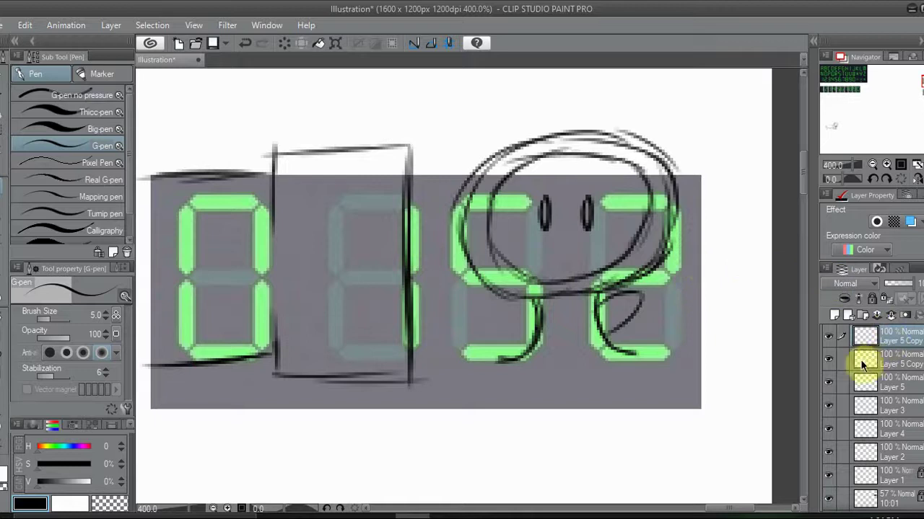
pyautogui.click(891, 315)
# Step: Fill both eyes solid black on a new layer
pyautogui.click(833, 318)
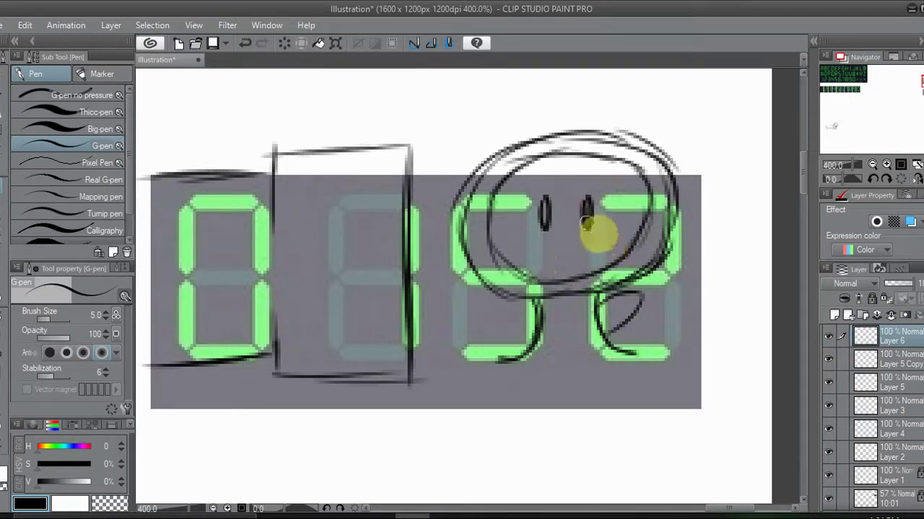
pyautogui.click(587, 227)
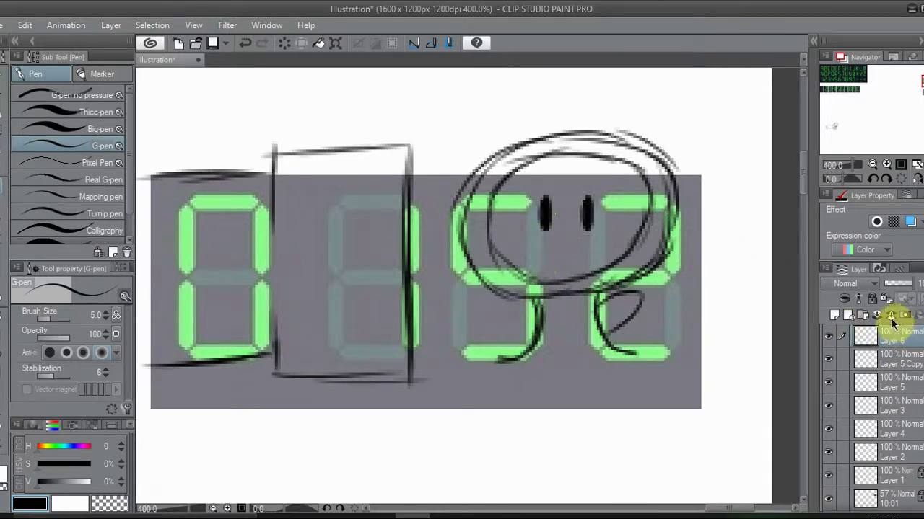
pyautogui.click(829, 339)
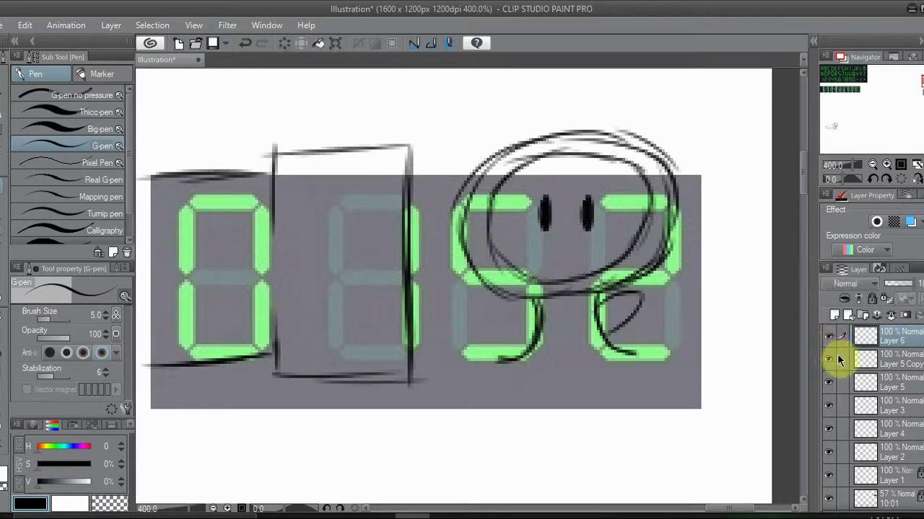
# Step: Merge the eye, face, leg and head layers down into Layer 2, checking layer contents by toggling visibility
pyautogui.click(890, 318)
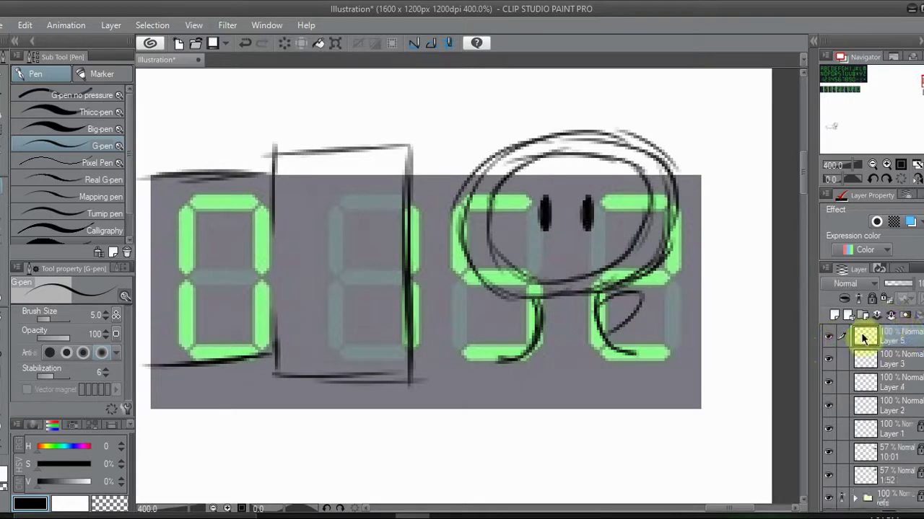
pyautogui.click(828, 359)
pyautogui.click(828, 358)
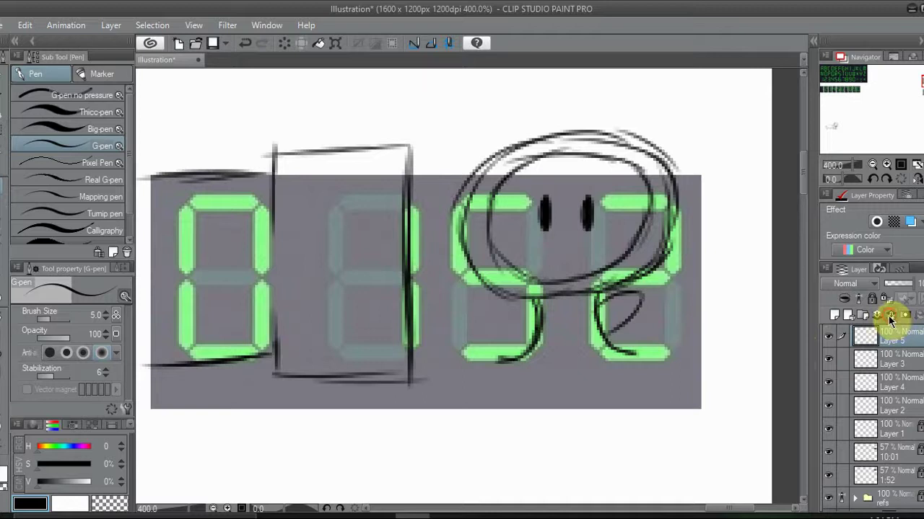
pyautogui.click(890, 318)
pyautogui.click(890, 318)
pyautogui.click(828, 359)
pyautogui.click(829, 359)
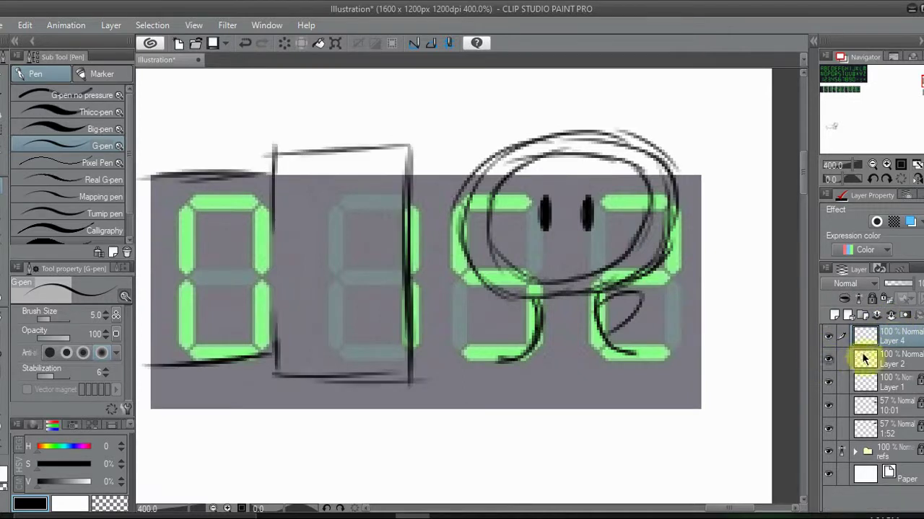
pyautogui.click(891, 318)
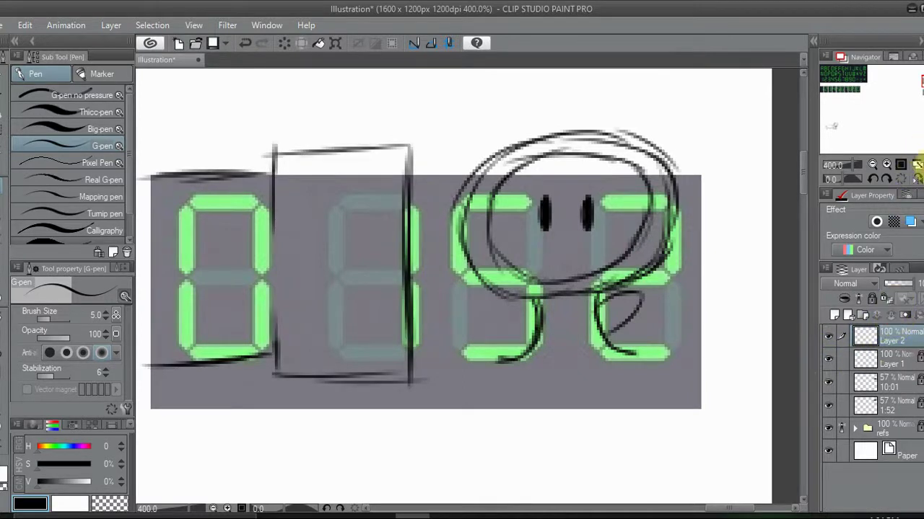
# Step: Move the sketch on Layer 2 off the 0152 reference to the empty area beside the four-legged animal, and return to the G-pen
pyautogui.click(916, 165)
pyautogui.click(886, 164)
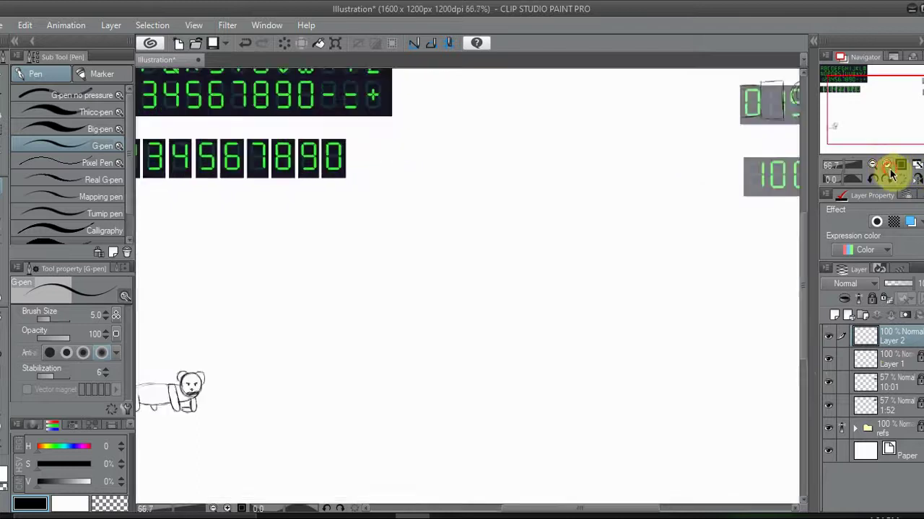
pyautogui.moveTo(890, 123); pyautogui.dragTo(923, 84)
pyautogui.click(890, 166)
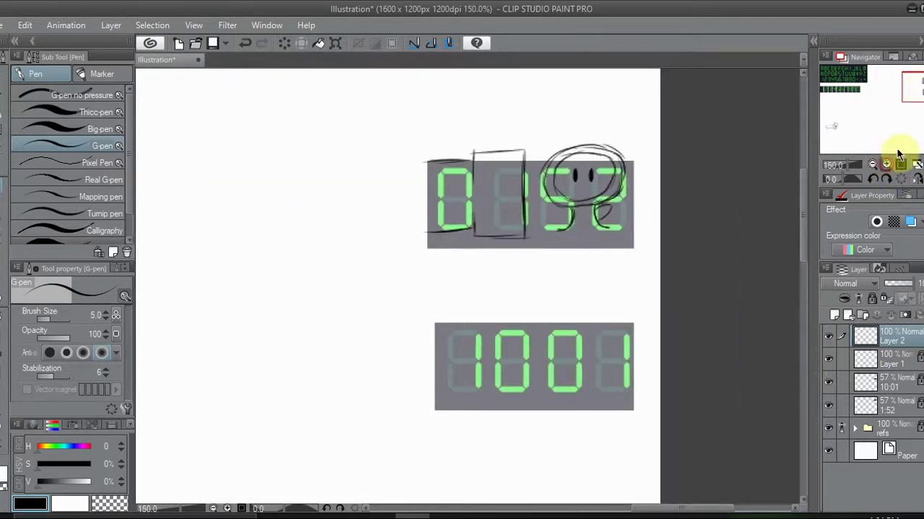
pyautogui.click(899, 153)
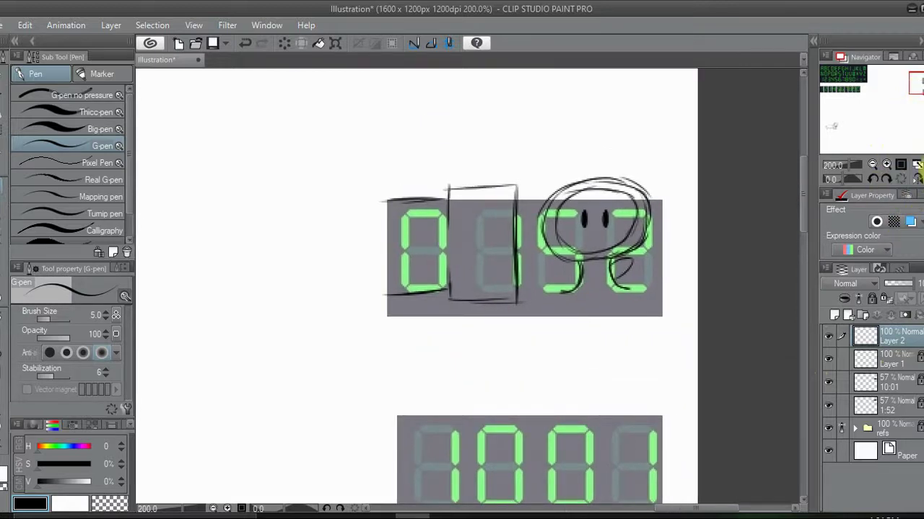
pyautogui.click(917, 165)
pyautogui.click(4, 94)
pyautogui.moveTo(723, 205)
pyautogui.mouseDown()
pyautogui.moveTo(450, 396)
pyautogui.moveTo(365, 406)
pyautogui.moveTo(375, 418)
pyautogui.mouseUp()
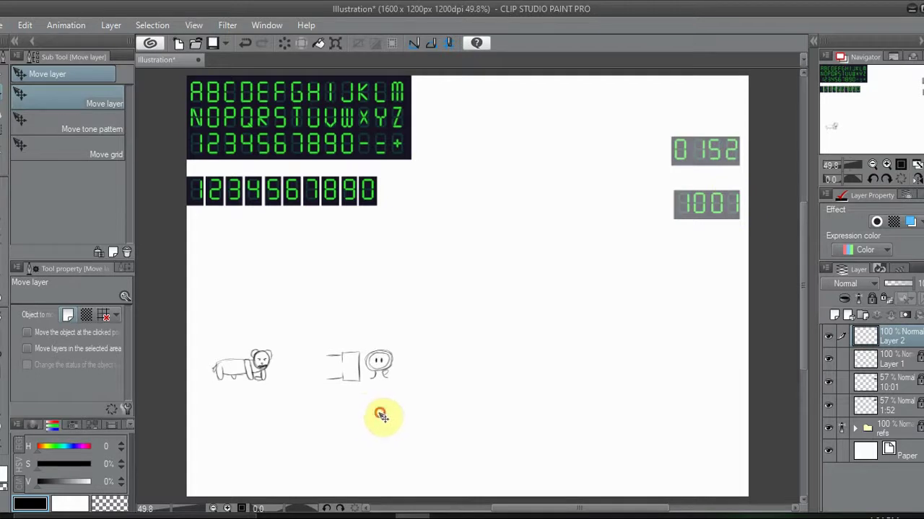
pyautogui.click(5, 189)
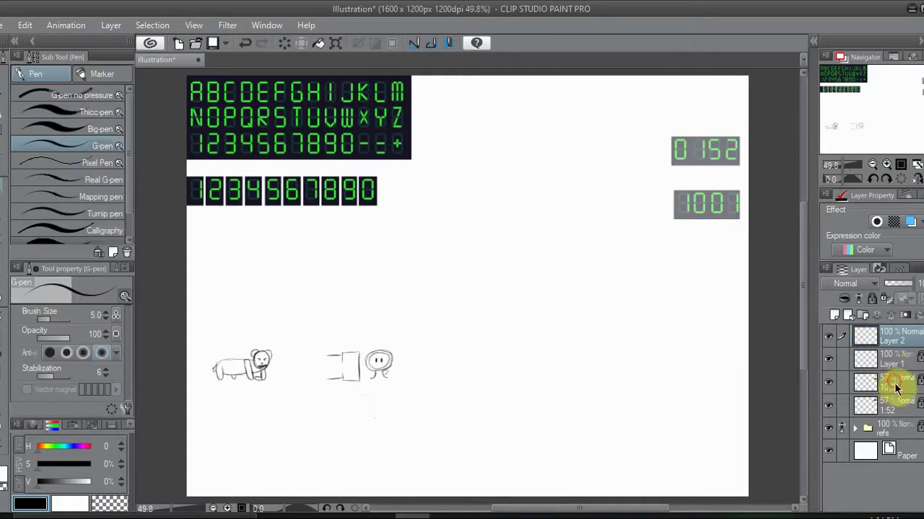
# Step: Unlock and delete the 1:52 reference layer
pyautogui.click(894, 388)
pyautogui.click(828, 406)
pyautogui.click(828, 406)
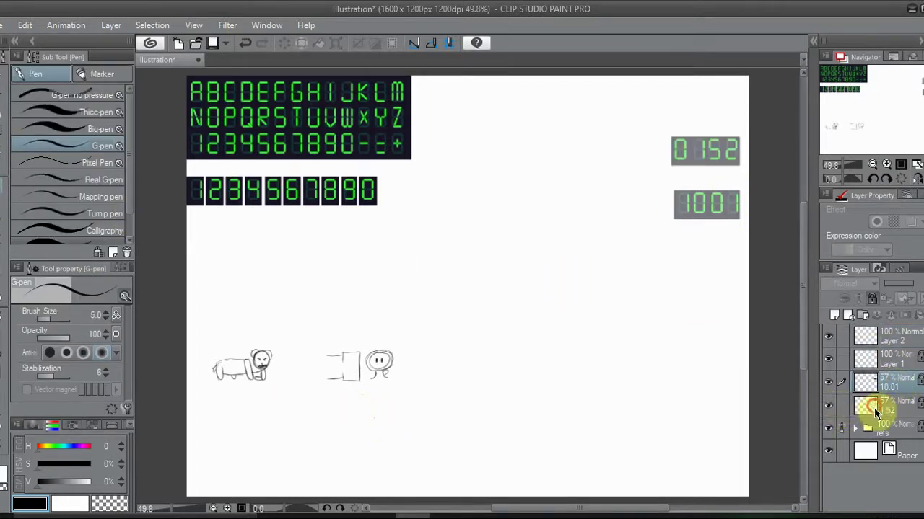
pyautogui.click(865, 406)
pyautogui.click(871, 298)
pyautogui.click(922, 315)
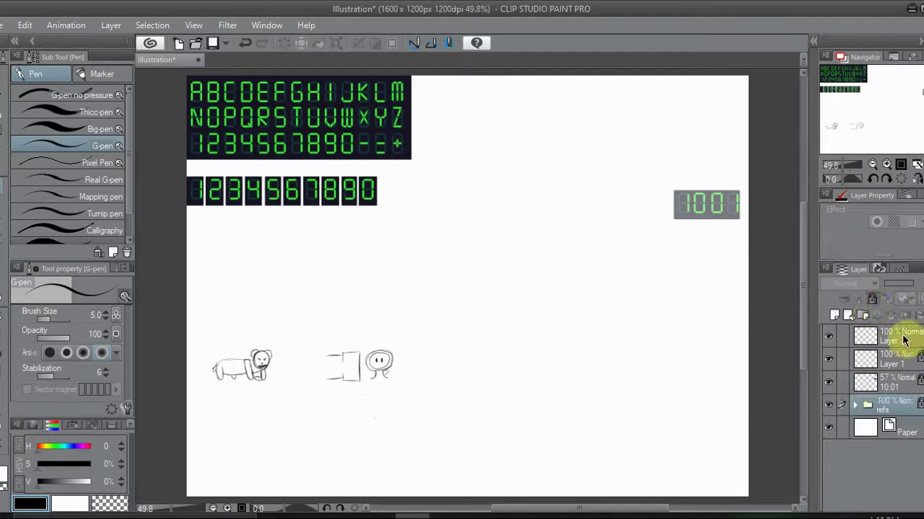
# Step: Check Layer 2's contents by toggling its visibility, lock it, and add a new layer above it
pyautogui.click(900, 338)
pyautogui.click(828, 337)
pyautogui.click(828, 337)
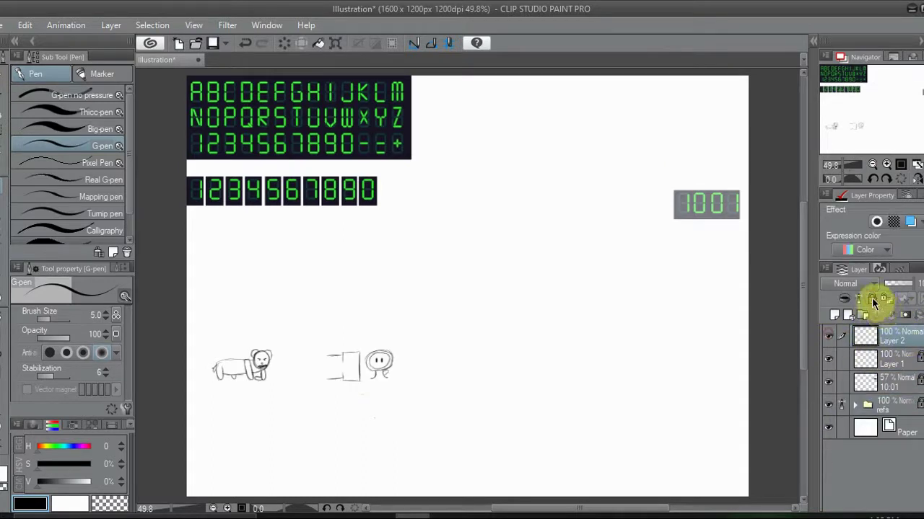
pyautogui.click(835, 316)
# Step: Sketch a rounded-square head enclosing both zeros of the 10:01 reference, its sides following the two ones, and add a new layer above it
pyautogui.click(886, 166)
pyautogui.moveTo(882, 115); pyautogui.dragTo(906, 110)
pyautogui.click(887, 165)
pyautogui.click(886, 165)
pyautogui.moveTo(522, 196)
pyautogui.mouseDown()
pyautogui.moveTo(528, 318)
pyautogui.moveTo(522, 310)
pyautogui.moveTo(535, 347)
pyautogui.moveTo(537, 323)
pyautogui.moveTo(531, 353)
pyautogui.moveTo(524, 317)
pyautogui.moveTo(578, 378)
pyautogui.moveTo(591, 379)
pyautogui.moveTo(565, 359)
pyautogui.moveTo(607, 367)
pyautogui.moveTo(564, 372)
pyautogui.moveTo(654, 373)
pyautogui.mouseUp()
pyautogui.moveTo(588, 377); pyautogui.dragTo(703, 369)
pyautogui.moveTo(650, 383)
pyautogui.mouseDown()
pyautogui.moveTo(681, 376)
pyautogui.moveTo(711, 365)
pyautogui.mouseUp()
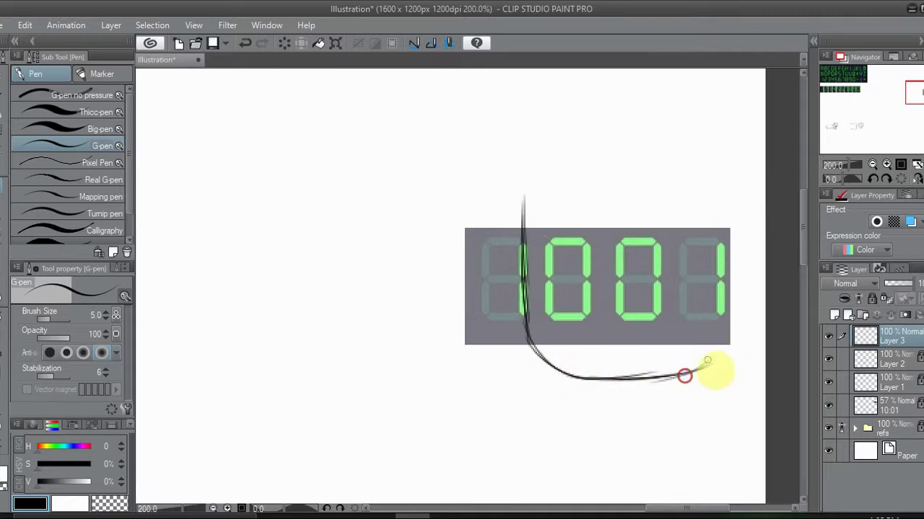
pyautogui.moveTo(713, 195); pyautogui.dragTo(723, 339)
pyautogui.moveTo(717, 255); pyautogui.dragTo(722, 325)
pyautogui.moveTo(718, 296); pyautogui.dragTo(700, 371)
pyautogui.moveTo(715, 252)
pyautogui.mouseDown()
pyautogui.moveTo(709, 196)
pyautogui.moveTo(689, 177)
pyautogui.mouseUp()
pyautogui.moveTo(714, 213)
pyautogui.mouseDown()
pyautogui.moveTo(656, 181)
pyautogui.moveTo(674, 184)
pyautogui.moveTo(632, 174)
pyautogui.moveTo(551, 186)
pyautogui.mouseUp()
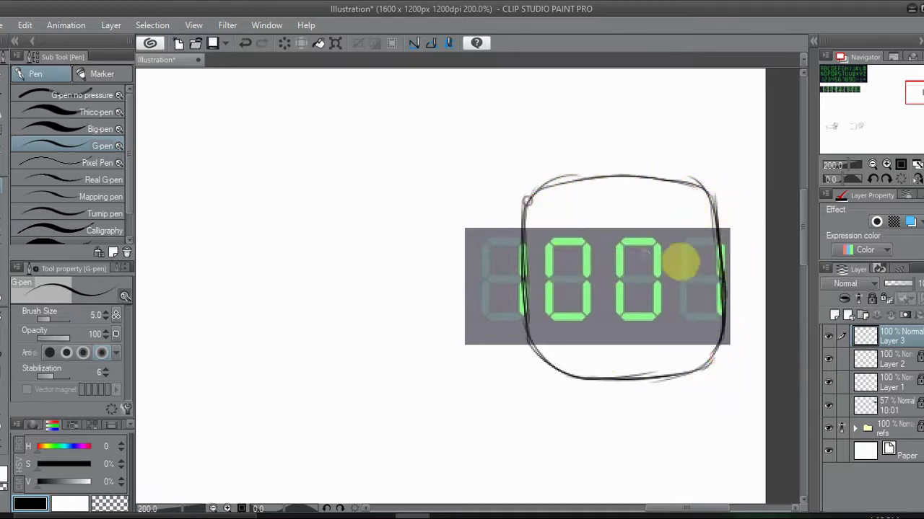
pyautogui.click(833, 318)
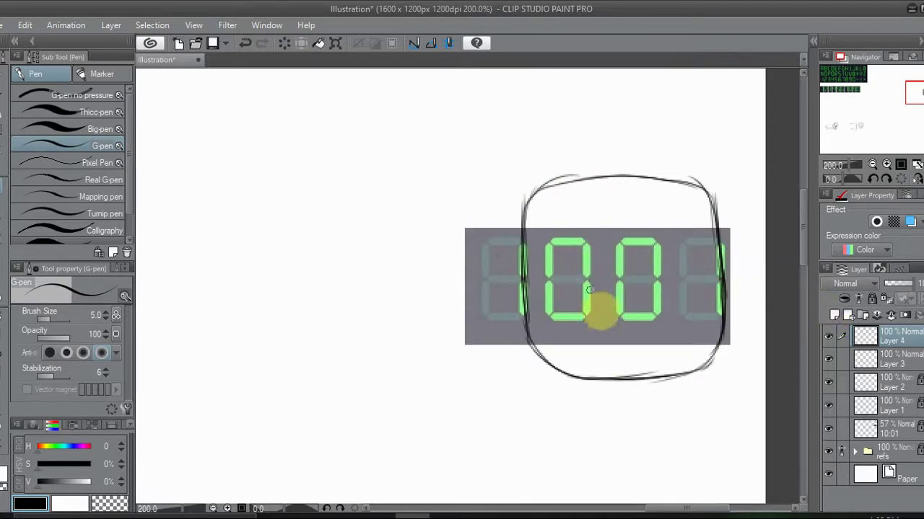
pyautogui.moveTo(581, 241); pyautogui.dragTo(589, 316)
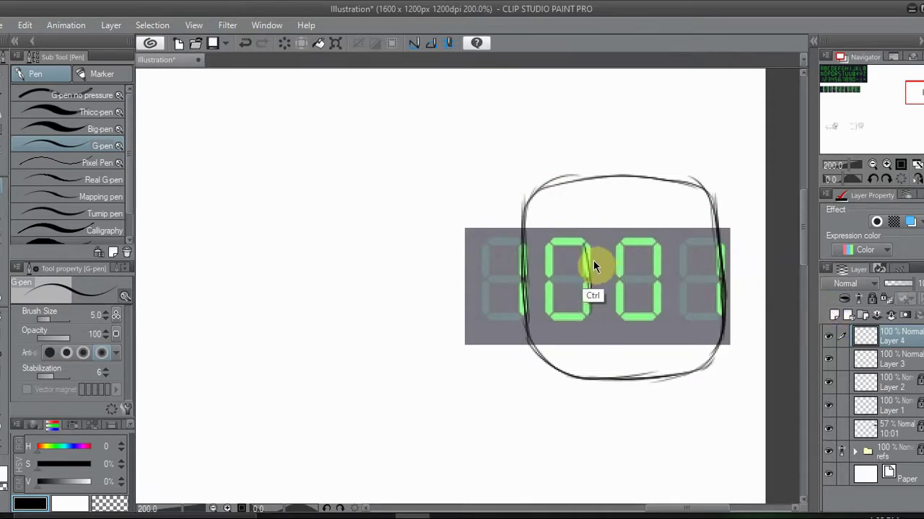
pyautogui.moveTo(552, 248)
pyautogui.mouseDown()
pyautogui.moveTo(556, 308)
pyautogui.moveTo(586, 318)
pyautogui.moveTo(581, 260)
pyautogui.moveTo(553, 265)
pyautogui.moveTo(563, 326)
pyautogui.moveTo(591, 327)
pyautogui.moveTo(585, 251)
pyautogui.moveTo(559, 231)
pyautogui.mouseUp()
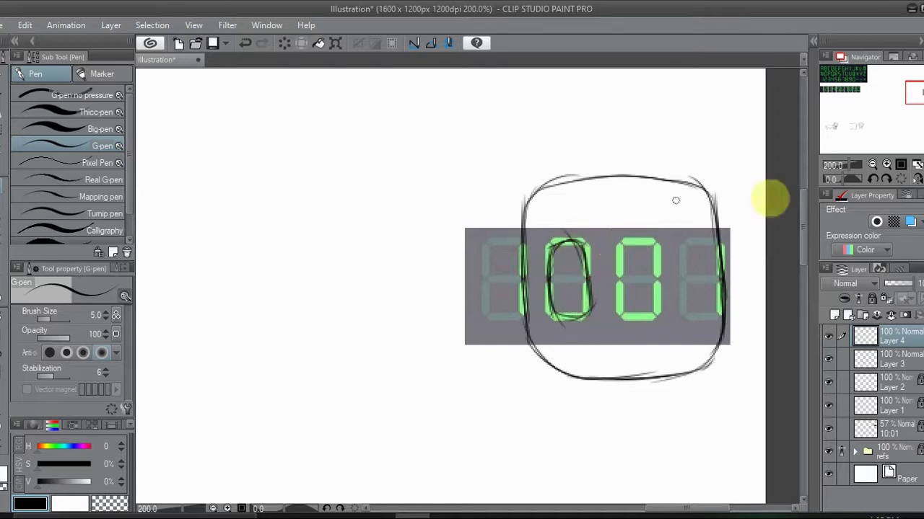
pyautogui.press('Delete')
# Step: Trace a clean rounded-rectangle eye over the first zero of the 10:01 reference on Layer 4
pyautogui.click(886, 165)
pyautogui.moveTo(918, 91); pyautogui.dragTo(923, 91)
pyautogui.moveTo(493, 245)
pyautogui.mouseDown()
pyautogui.moveTo(472, 223)
pyautogui.moveTo(487, 238)
pyautogui.moveTo(469, 227)
pyautogui.moveTo(478, 225)
pyautogui.moveTo(440, 224)
pyautogui.moveTo(471, 224)
pyautogui.moveTo(419, 227)
pyautogui.moveTo(413, 243)
pyautogui.moveTo(414, 259)
pyautogui.moveTo(416, 233)
pyautogui.moveTo(418, 367)
pyautogui.moveTo(416, 359)
pyautogui.moveTo(432, 375)
pyautogui.moveTo(488, 370)
pyautogui.moveTo(476, 385)
pyautogui.moveTo(489, 363)
pyautogui.mouseUp()
pyautogui.hotkey('ctrl', 'z')
pyautogui.moveTo(491, 246)
pyautogui.mouseDown()
pyautogui.moveTo(492, 231)
pyautogui.moveTo(488, 363)
pyautogui.mouseUp()
# Step: Place a duplicate of the eye over the second zero and merge both eye layers into Layer 3, returning to the G-pen
pyautogui.press('k')
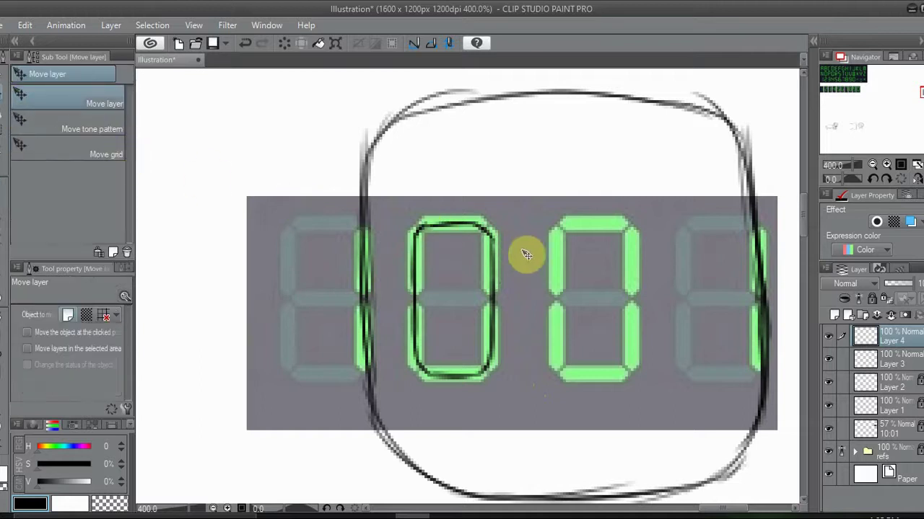
pyautogui.moveTo(522, 329); pyautogui.dragTo(667, 330)
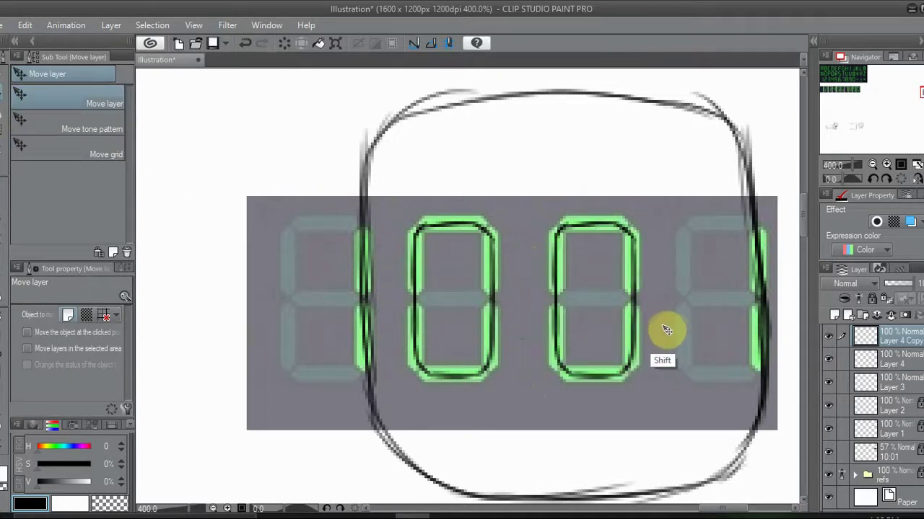
pyautogui.click(4, 195)
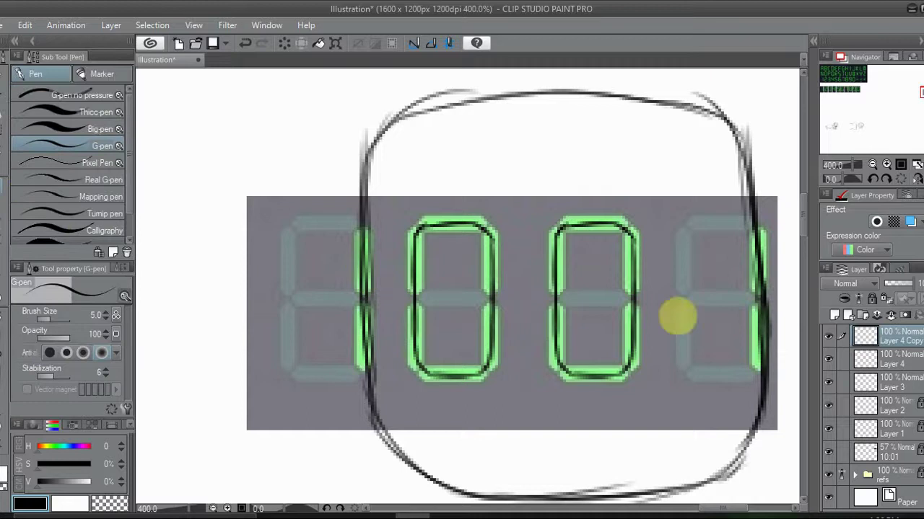
pyautogui.click(893, 317)
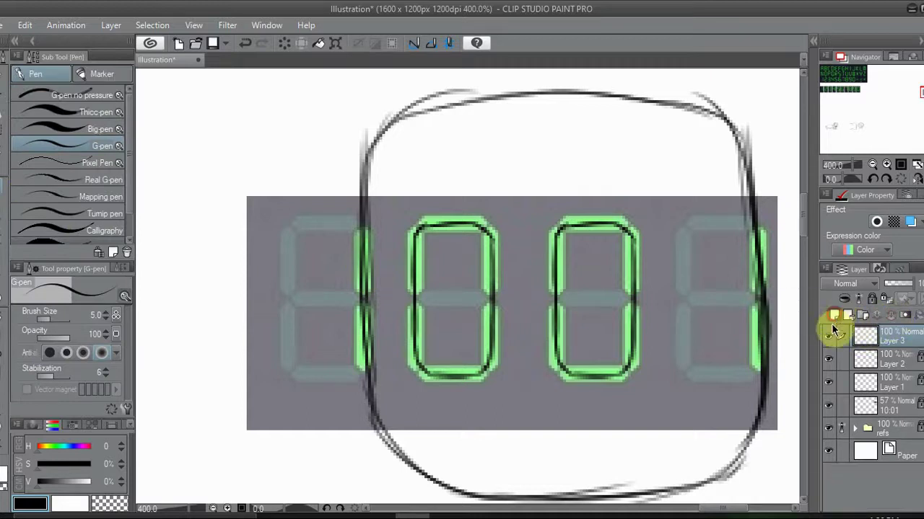
# Step: Draw a small wavy mouth below and between the eyes on a new layer
pyautogui.moveTo(802, 207); pyautogui.dragTo(803, 230)
pyautogui.click(872, 164)
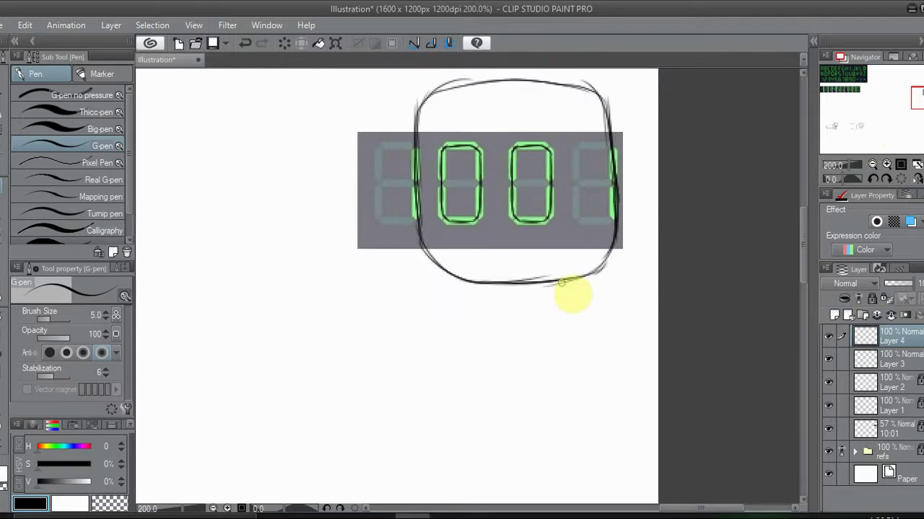
pyautogui.click(887, 164)
pyautogui.moveTo(919, 128); pyautogui.dragTo(922, 96)
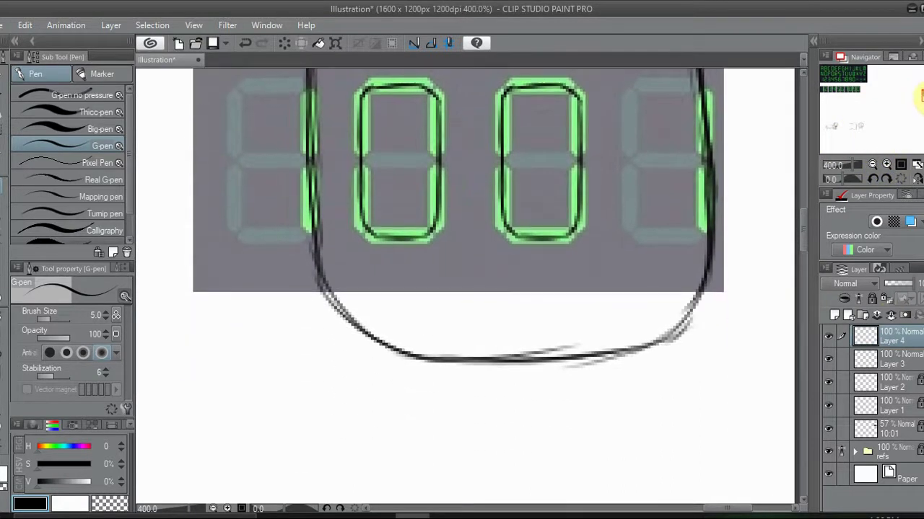
pyautogui.click(871, 167)
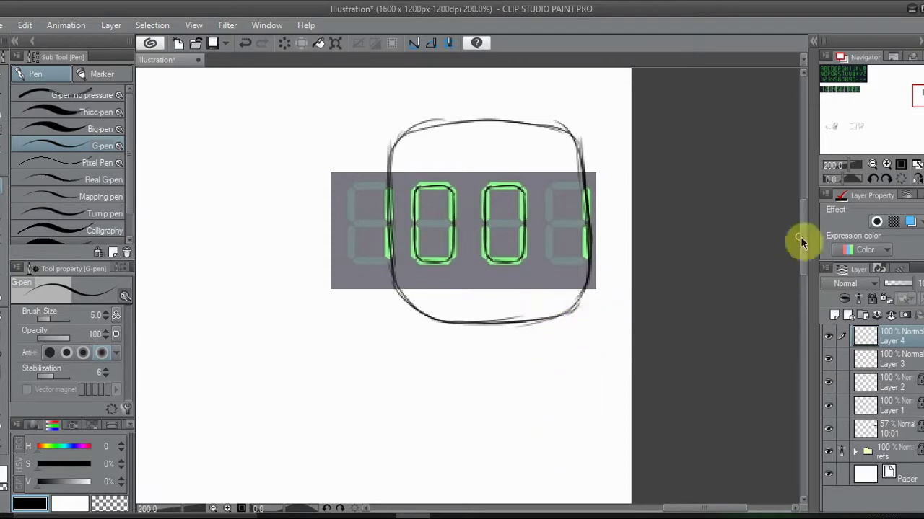
pyautogui.scroll(2, 800, 254)
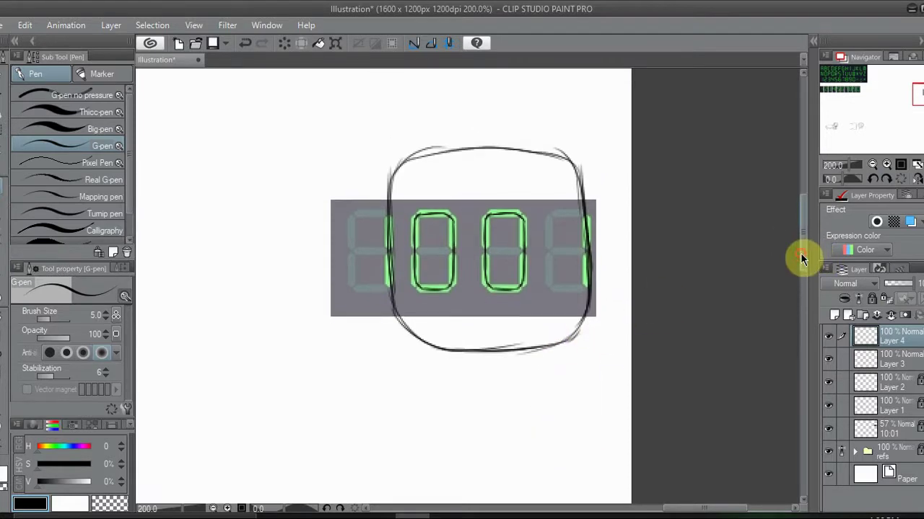
pyautogui.moveTo(802, 259); pyautogui.dragTo(801, 257)
pyautogui.moveTo(454, 323); pyautogui.dragTo(475, 324)
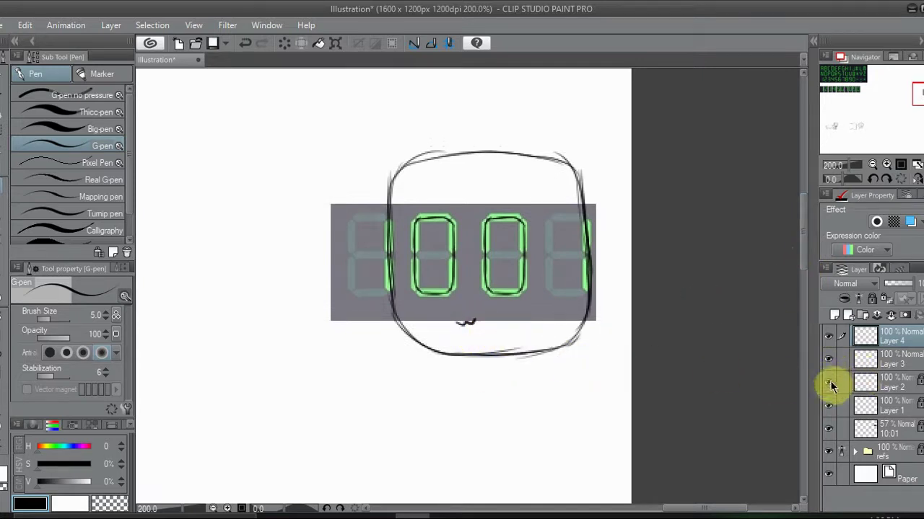
# Step: Hide the 10:01 reference layer and check Layer 3's contents by toggling its visibility
pyautogui.click(830, 429)
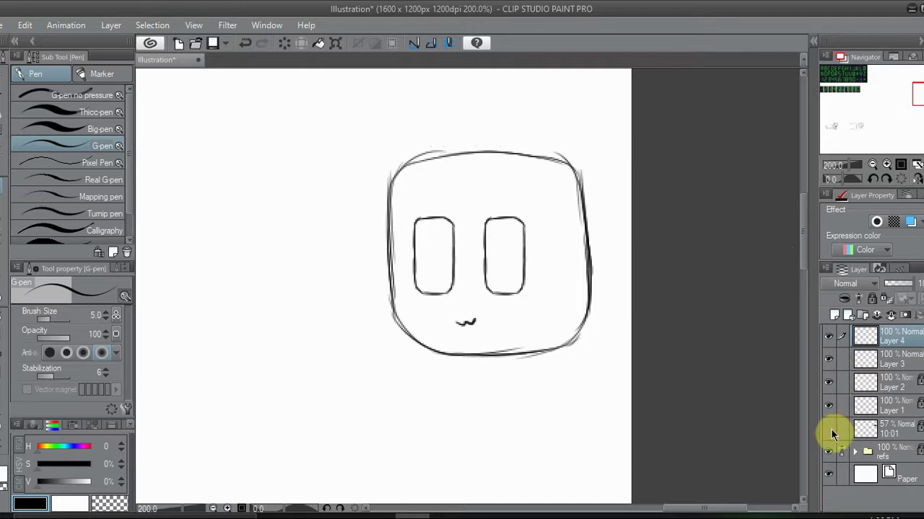
pyautogui.click(830, 431)
pyautogui.click(830, 430)
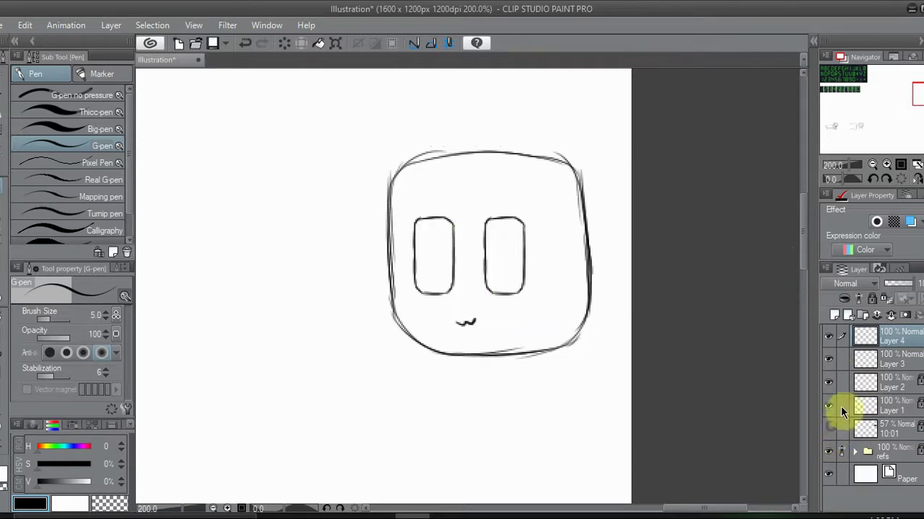
pyautogui.click(828, 363)
pyautogui.click(832, 367)
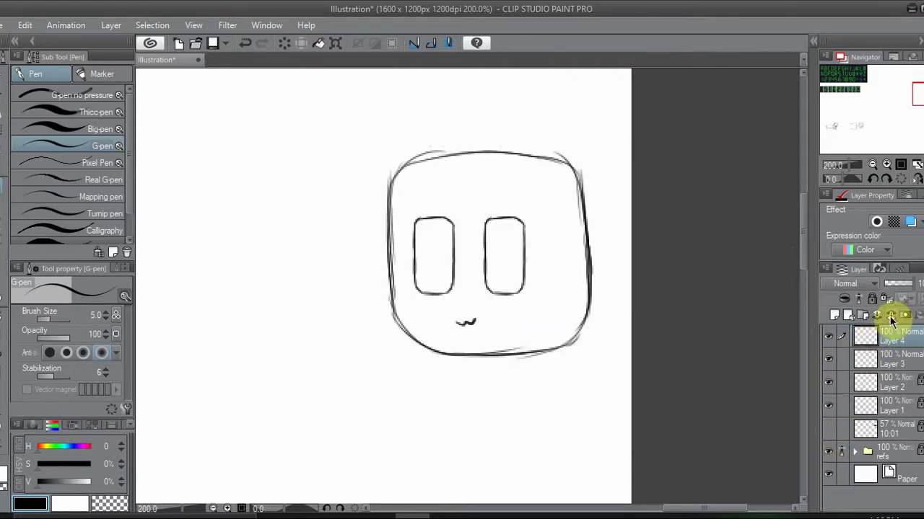
# Step: Move both eyes from Layer 3 onto their own layer using a rectangular selection, and clear the selection
pyautogui.click(887, 164)
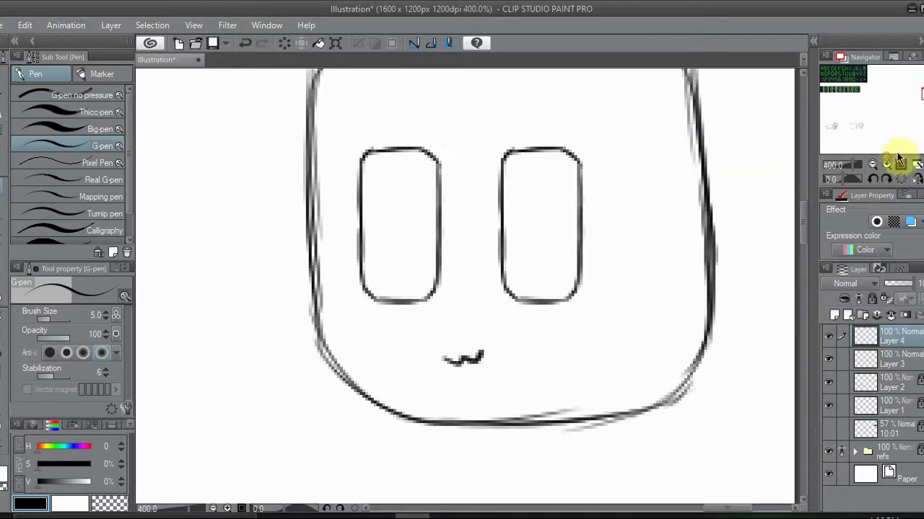
pyautogui.moveTo(921, 97); pyautogui.dragTo(920, 92)
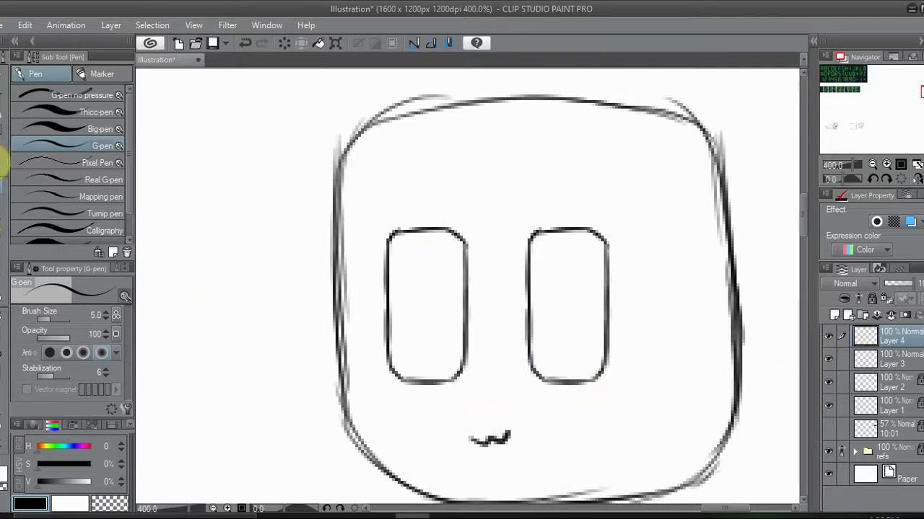
pyautogui.click(3, 162)
pyautogui.click(869, 356)
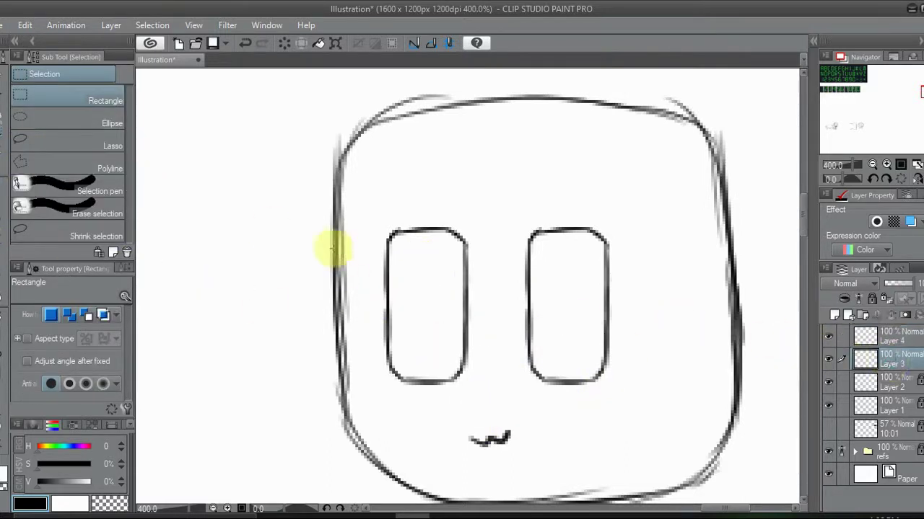
pyautogui.moveTo(366, 218); pyautogui.dragTo(632, 396)
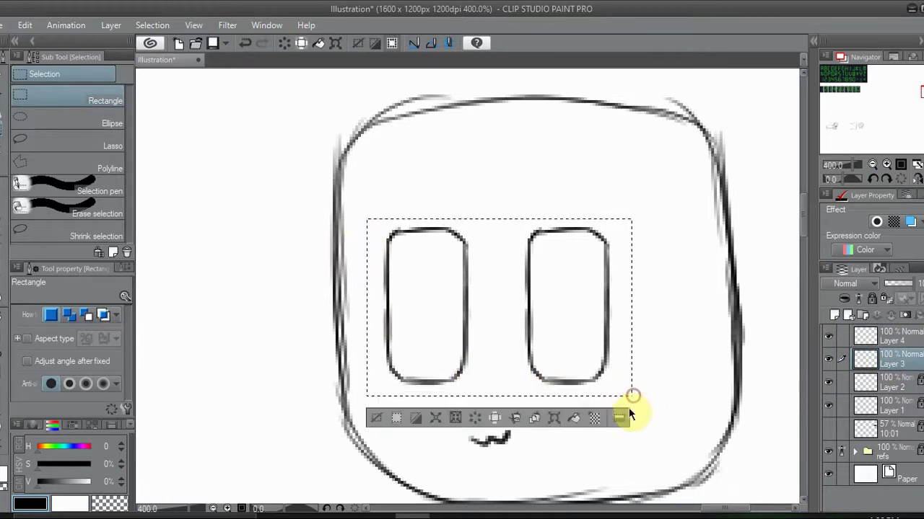
pyautogui.click(573, 418)
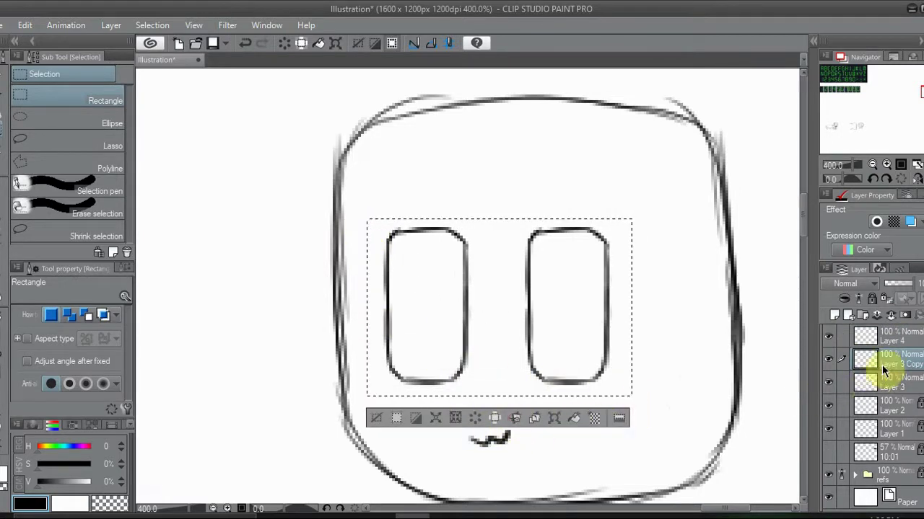
pyautogui.click(375, 420)
# Step: Separate the left eye onto its own layer, clear the selection and switch to the Move layer tool
pyautogui.moveTo(377, 217); pyautogui.dragTo(476, 394)
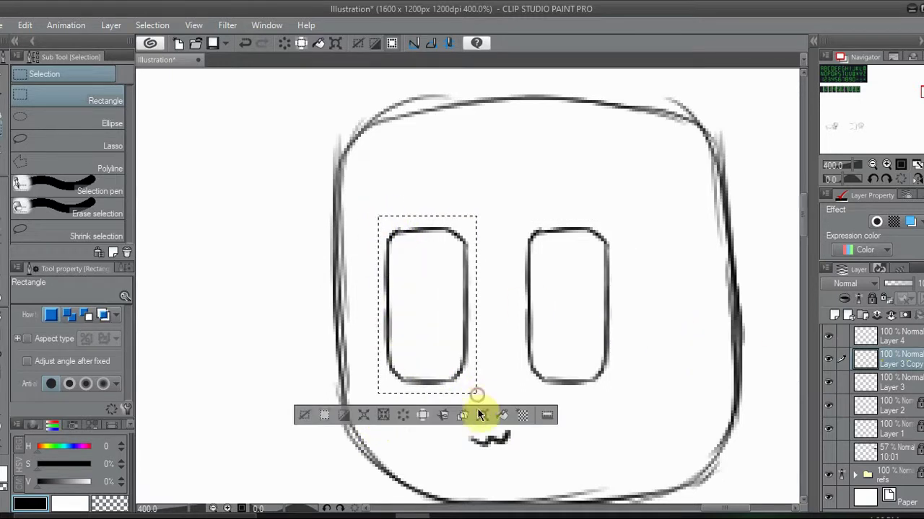
pyautogui.click(394, 415)
pyautogui.click(304, 414)
pyautogui.click(2, 94)
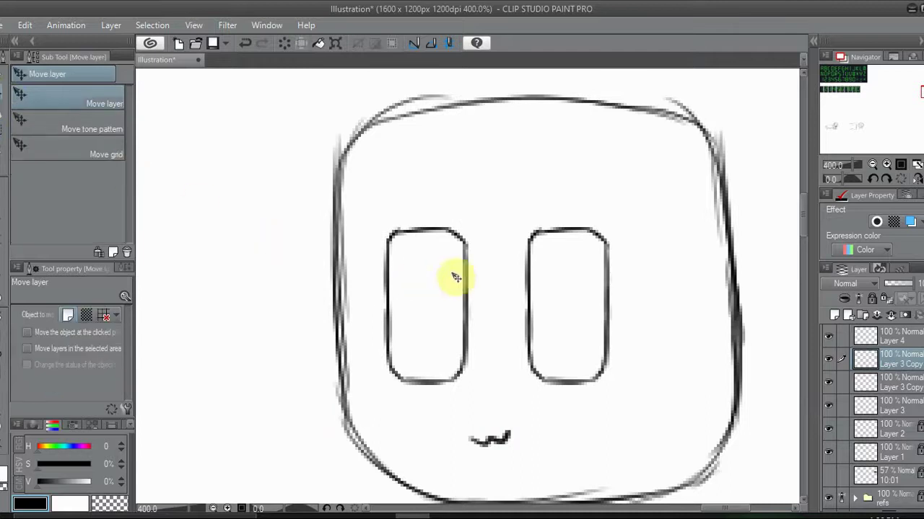
pyautogui.click(899, 383)
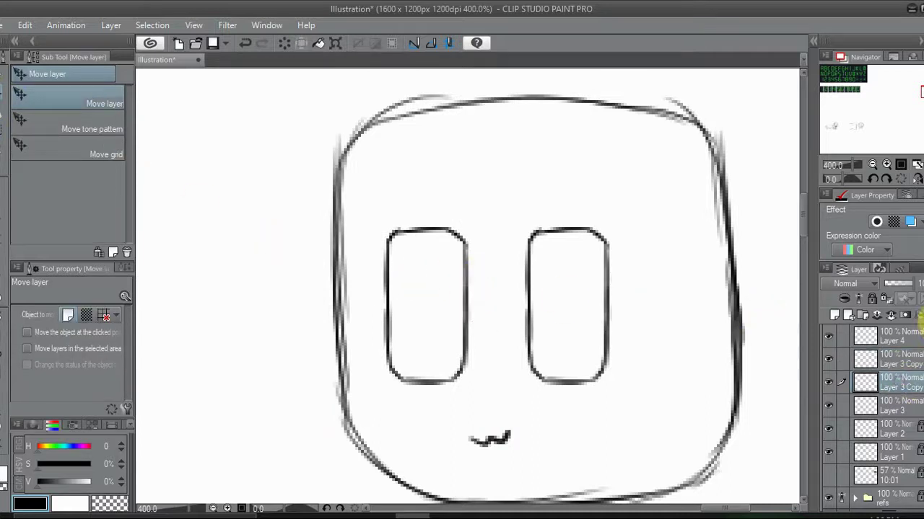
pyautogui.click(922, 317)
pyautogui.hotkey('ctrl', 'z')
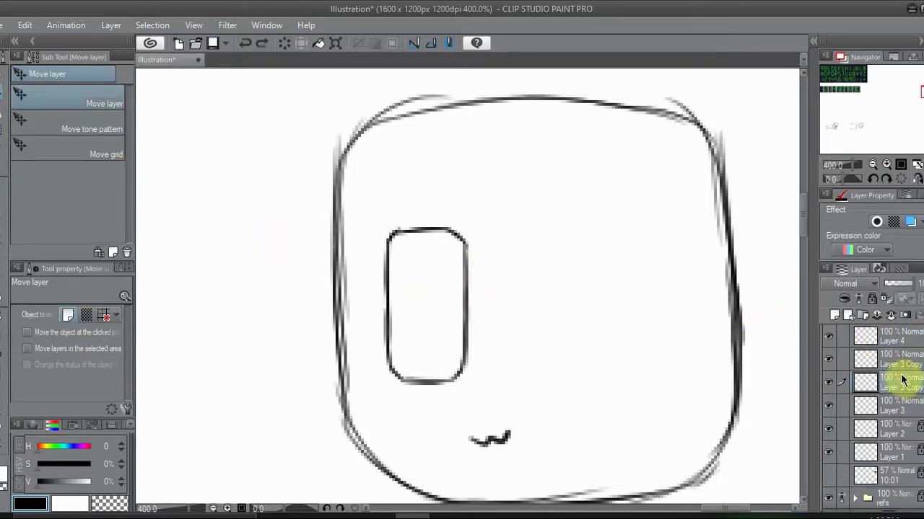
pyautogui.click(827, 365)
pyautogui.click(827, 365)
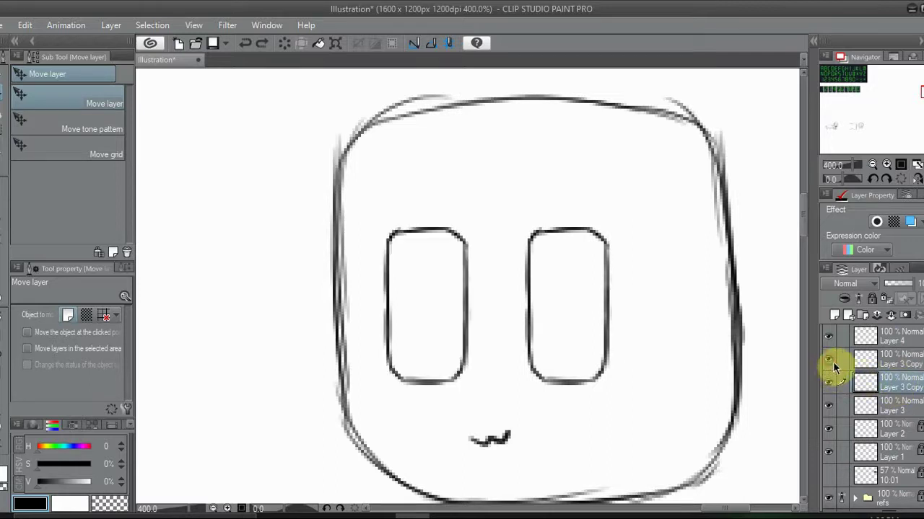
# Step: Add a copy of the eye outline scaled to 91% inside the left eye and a matching inner outline inside the right eye
pyautogui.click(861, 360)
pyautogui.hotkey('ctrl', 'v')
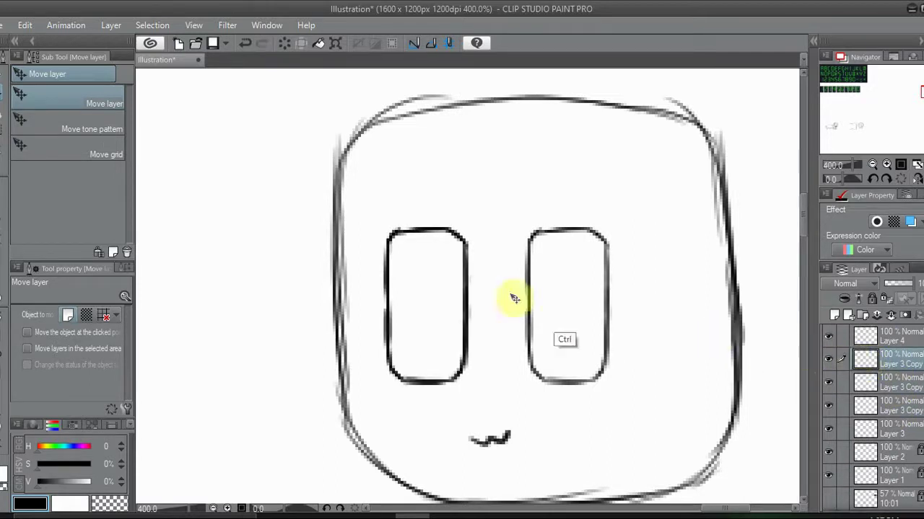
pyautogui.hotkey('ctrl', 't')
pyautogui.moveTo(383, 228); pyautogui.dragTo(429, 258)
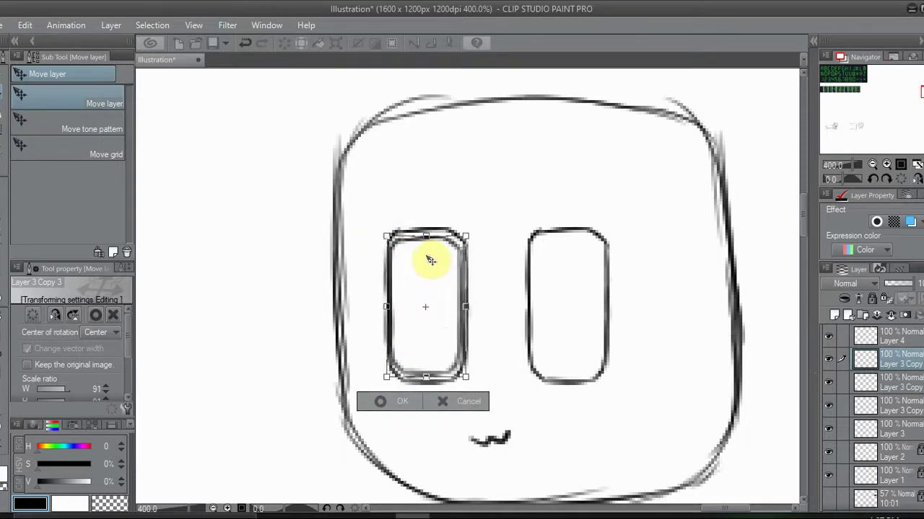
pyautogui.click(404, 401)
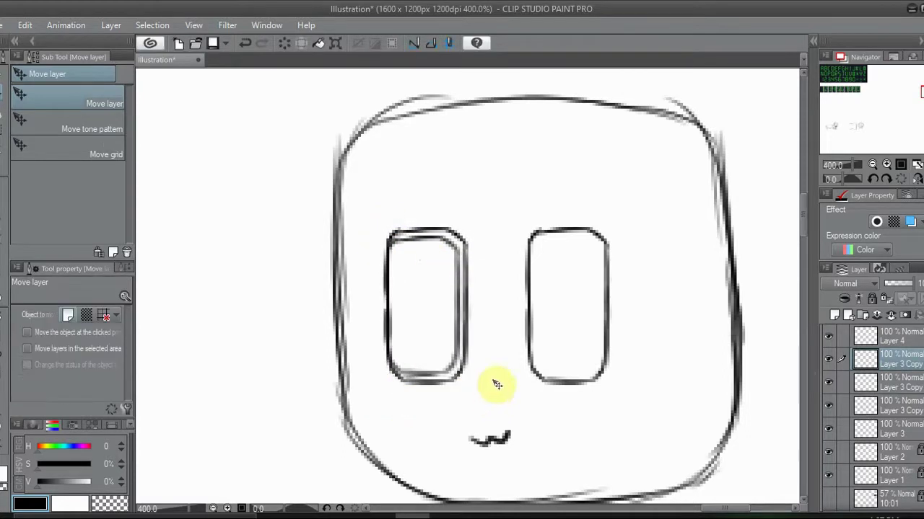
pyautogui.hotkey('ctrl', 'v')
pyautogui.moveTo(472, 386); pyautogui.dragTo(613, 381)
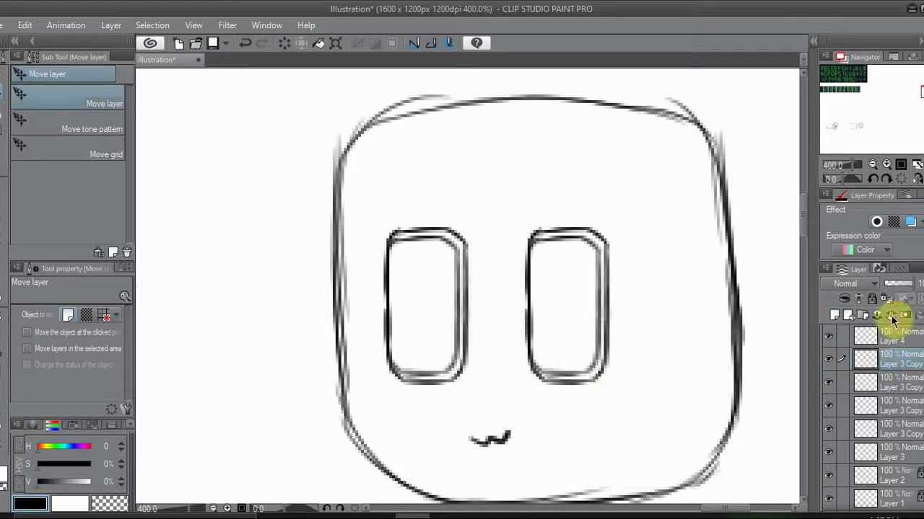
# Step: Merge the separate eye outline layers into a single layer above Layer 3, checking the result by toggling visibility
pyautogui.click(892, 319)
pyautogui.click(891, 321)
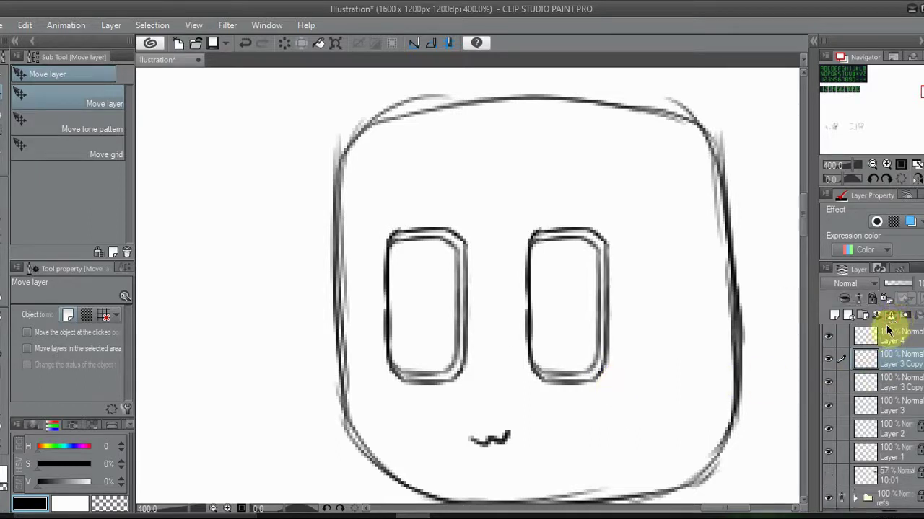
pyautogui.click(831, 358)
pyautogui.click(833, 359)
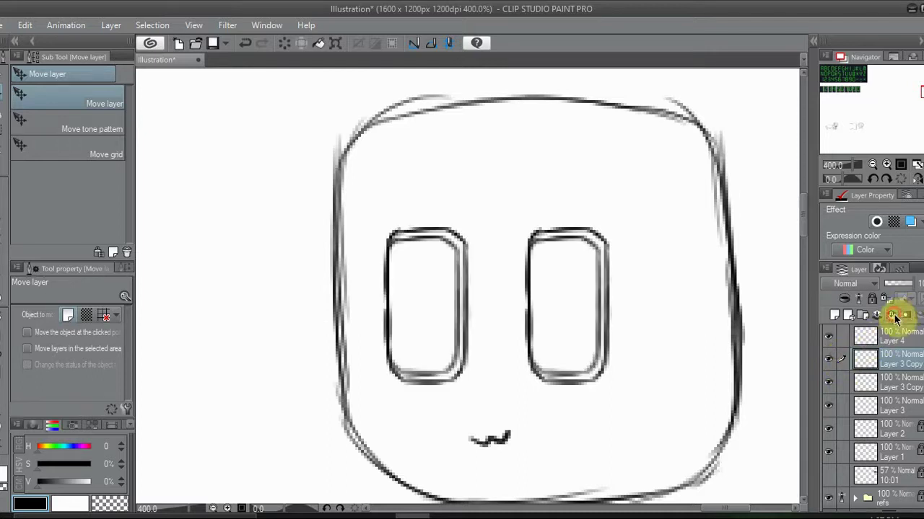
pyautogui.click(895, 319)
pyautogui.click(829, 358)
pyautogui.click(829, 359)
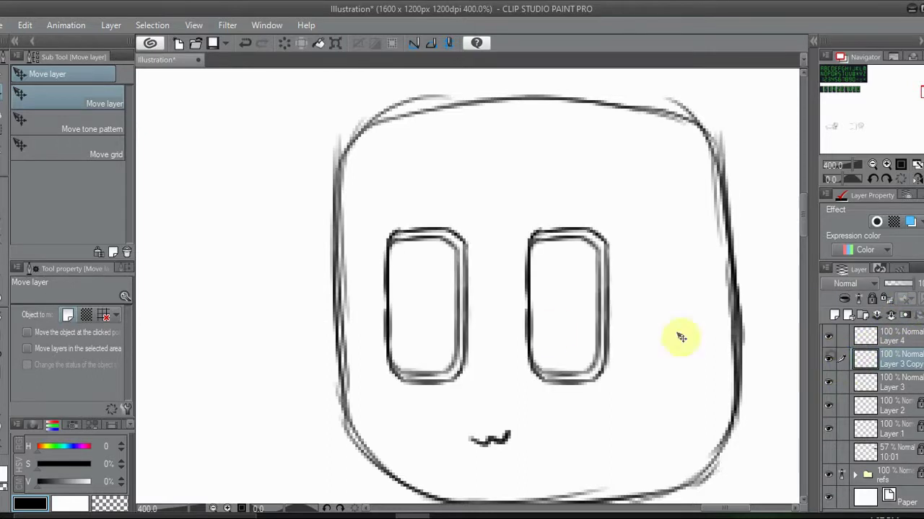
# Step: On a new layer above Layer 3 Copy, fill the gap between the left eye's two outlines with black using the G-pen
pyautogui.click(14, 201)
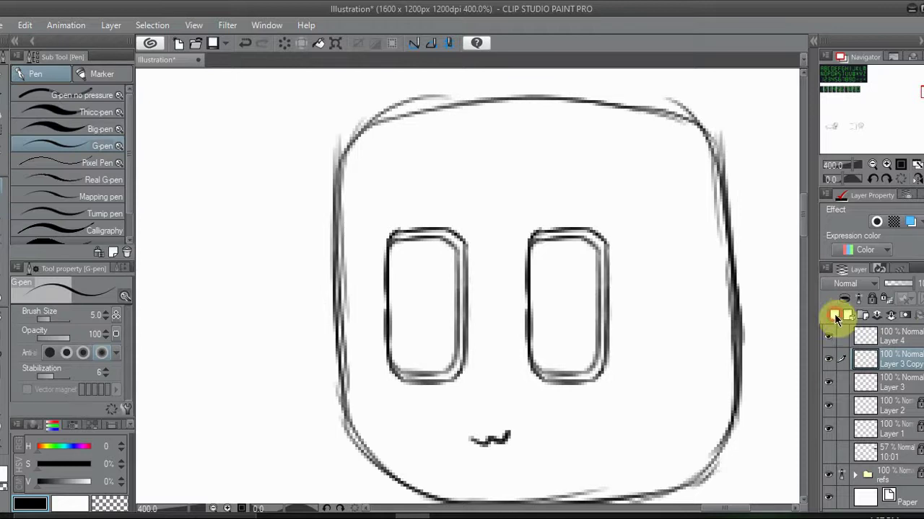
pyautogui.click(835, 316)
pyautogui.click(886, 164)
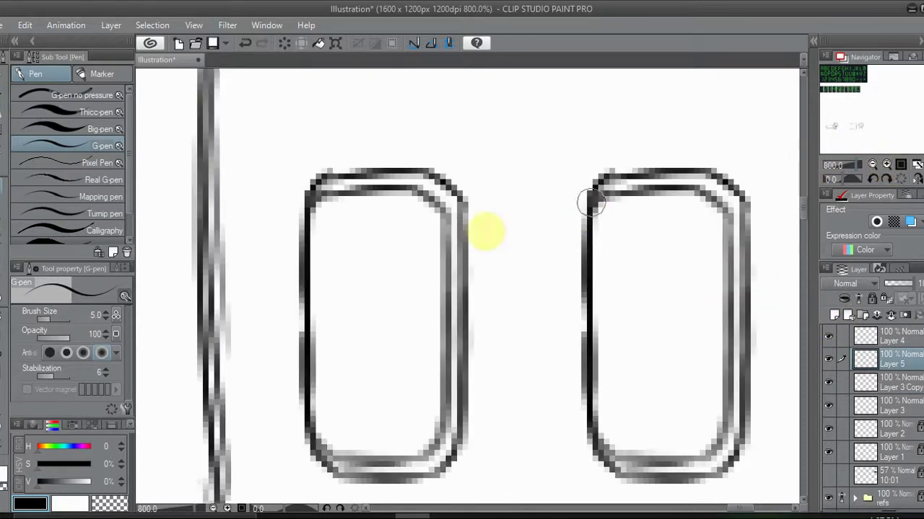
pyautogui.moveTo(329, 189)
pyautogui.mouseDown()
pyautogui.moveTo(317, 189)
pyautogui.moveTo(408, 191)
pyautogui.moveTo(424, 180)
pyautogui.moveTo(436, 190)
pyautogui.mouseUp()
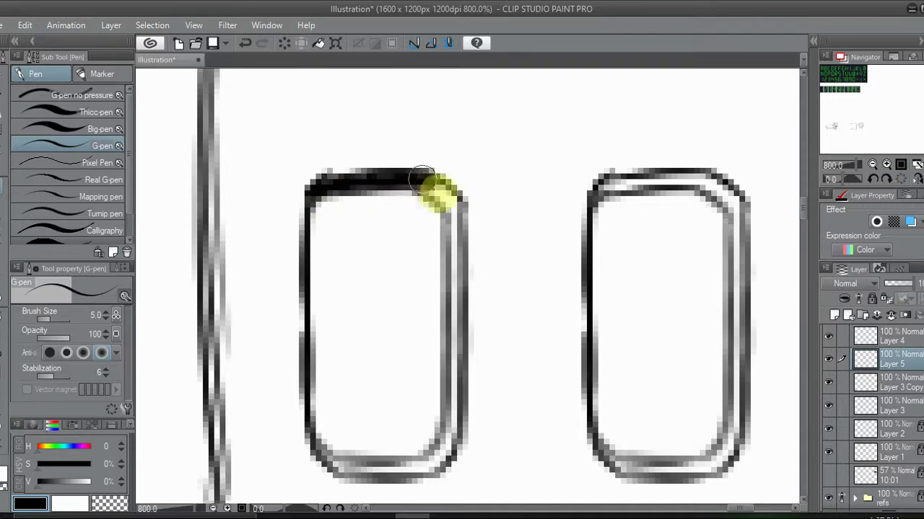
pyautogui.moveTo(442, 189)
pyautogui.mouseDown()
pyautogui.moveTo(450, 251)
pyautogui.moveTo(458, 204)
pyautogui.moveTo(459, 278)
pyautogui.moveTo(458, 202)
pyautogui.moveTo(461, 335)
pyautogui.moveTo(461, 257)
pyautogui.moveTo(451, 433)
pyautogui.moveTo(461, 389)
pyautogui.moveTo(427, 473)
pyautogui.moveTo(456, 447)
pyautogui.moveTo(426, 450)
pyautogui.moveTo(410, 470)
pyautogui.moveTo(454, 425)
pyautogui.moveTo(415, 479)
pyautogui.moveTo(340, 468)
pyautogui.moveTo(324, 453)
pyautogui.moveTo(410, 465)
pyautogui.moveTo(364, 476)
pyautogui.mouseUp()
pyautogui.moveTo(428, 453)
pyautogui.mouseDown()
pyautogui.moveTo(356, 470)
pyautogui.moveTo(317, 457)
pyautogui.mouseUp()
pyautogui.moveTo(379, 472); pyautogui.dragTo(432, 469)
pyautogui.moveTo(331, 464); pyautogui.dragTo(447, 465)
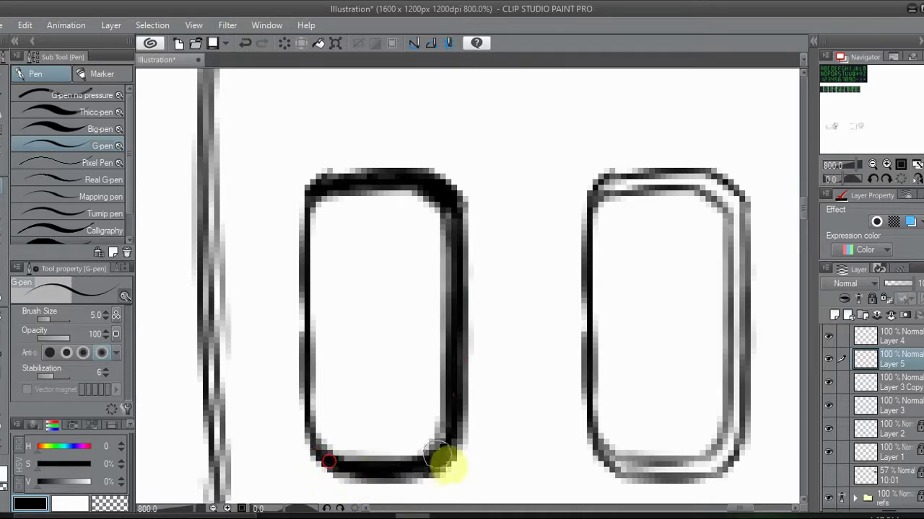
pyautogui.moveTo(438, 203)
pyautogui.mouseDown()
pyautogui.moveTo(469, 306)
pyautogui.moveTo(466, 377)
pyautogui.moveTo(449, 217)
pyautogui.moveTo(450, 256)
pyautogui.moveTo(423, 231)
pyautogui.moveTo(439, 207)
pyautogui.mouseUp()
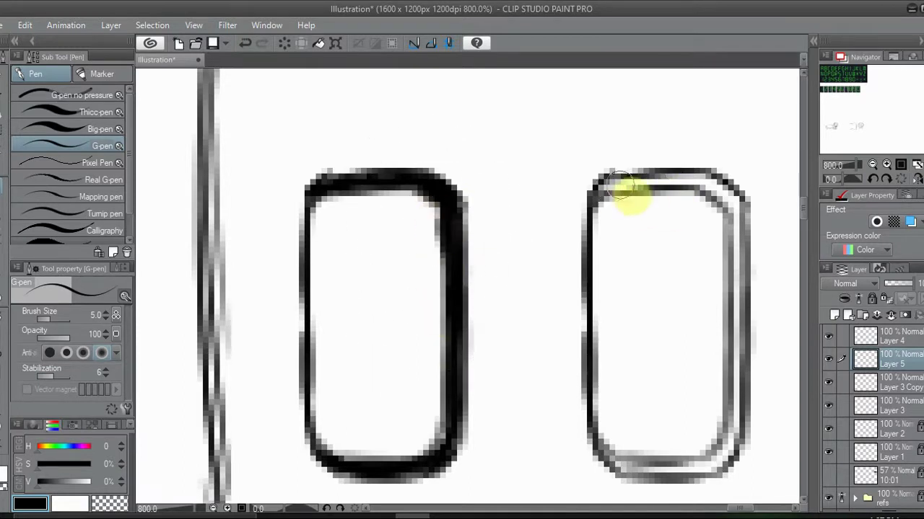
# Step: Fill the gap between the right eye's two outlines with black, mirroring the view for the far side
pyautogui.moveTo(601, 189)
pyautogui.mouseDown()
pyautogui.moveTo(669, 180)
pyautogui.moveTo(606, 184)
pyautogui.moveTo(709, 187)
pyautogui.moveTo(638, 183)
pyautogui.moveTo(695, 182)
pyautogui.moveTo(678, 174)
pyautogui.moveTo(724, 202)
pyautogui.moveTo(716, 188)
pyautogui.moveTo(725, 177)
pyautogui.moveTo(732, 205)
pyautogui.mouseUp()
pyautogui.click(906, 179)
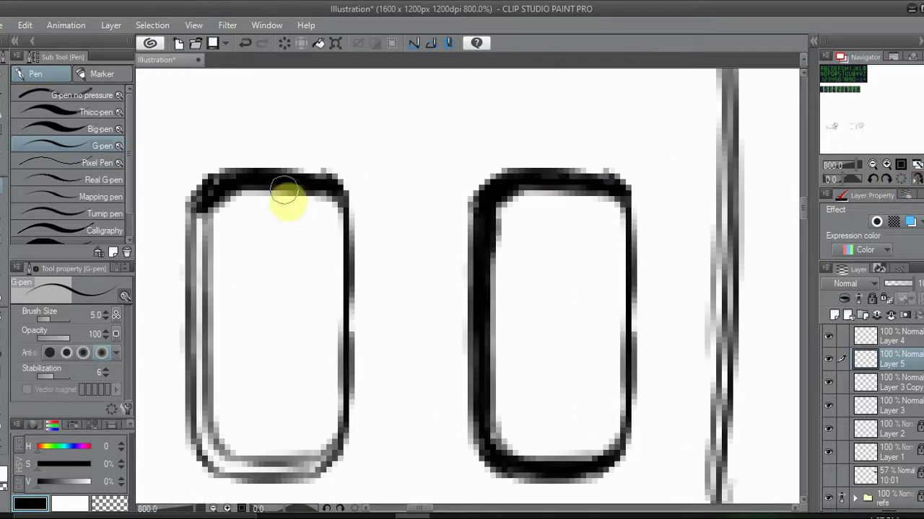
pyautogui.moveTo(205, 191); pyautogui.dragTo(202, 241)
pyautogui.moveTo(205, 193); pyautogui.dragTo(209, 320)
pyautogui.moveTo(196, 200)
pyautogui.mouseDown()
pyautogui.moveTo(193, 302)
pyautogui.moveTo(191, 231)
pyautogui.moveTo(183, 286)
pyautogui.moveTo(192, 325)
pyautogui.moveTo(194, 275)
pyautogui.moveTo(211, 447)
pyautogui.mouseUp()
pyautogui.moveTo(190, 396)
pyautogui.mouseDown()
pyautogui.moveTo(231, 461)
pyautogui.moveTo(201, 442)
pyautogui.moveTo(294, 467)
pyautogui.moveTo(237, 464)
pyautogui.moveTo(323, 453)
pyautogui.moveTo(290, 471)
pyautogui.moveTo(340, 446)
pyautogui.mouseUp()
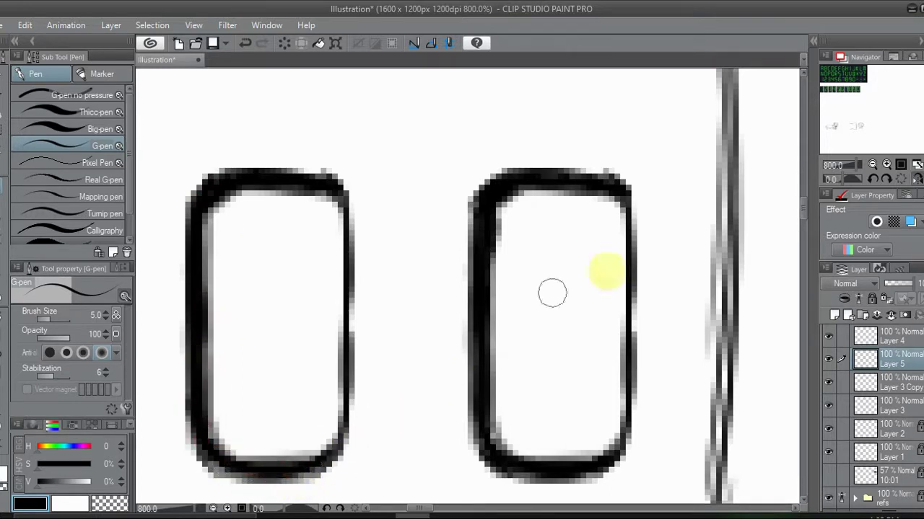
# Step: Compare the face with and without the black eye fill, and delete Layer 5 holding the fill
pyautogui.click(915, 179)
pyautogui.click(873, 166)
pyautogui.click(873, 165)
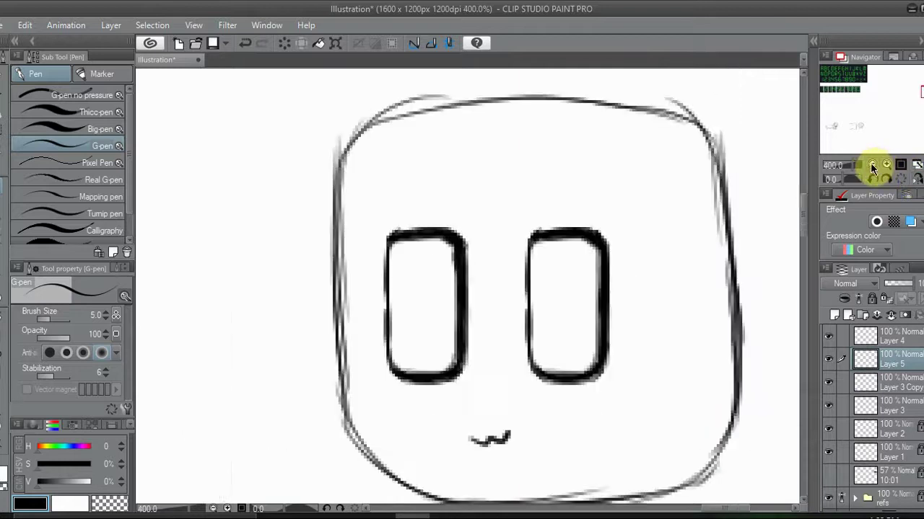
pyautogui.click(873, 165)
pyautogui.click(873, 165)
pyautogui.click(886, 166)
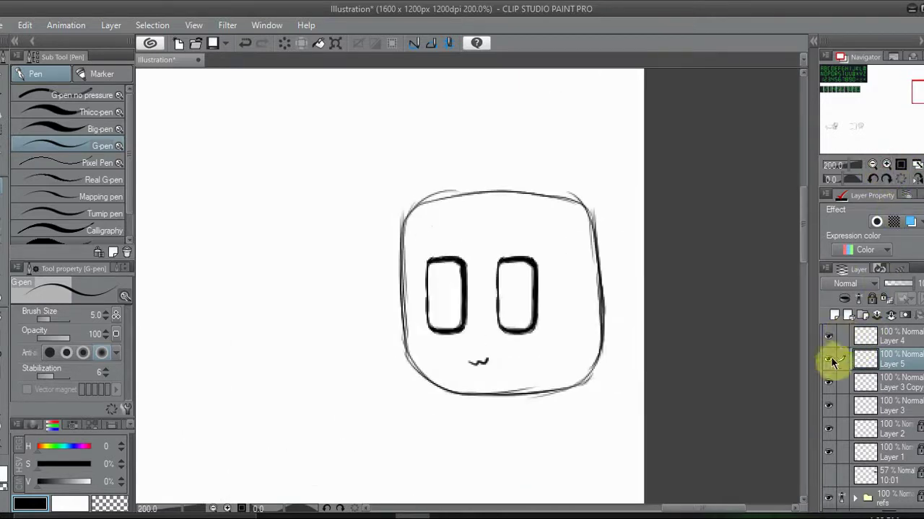
pyautogui.click(828, 359)
pyautogui.click(827, 359)
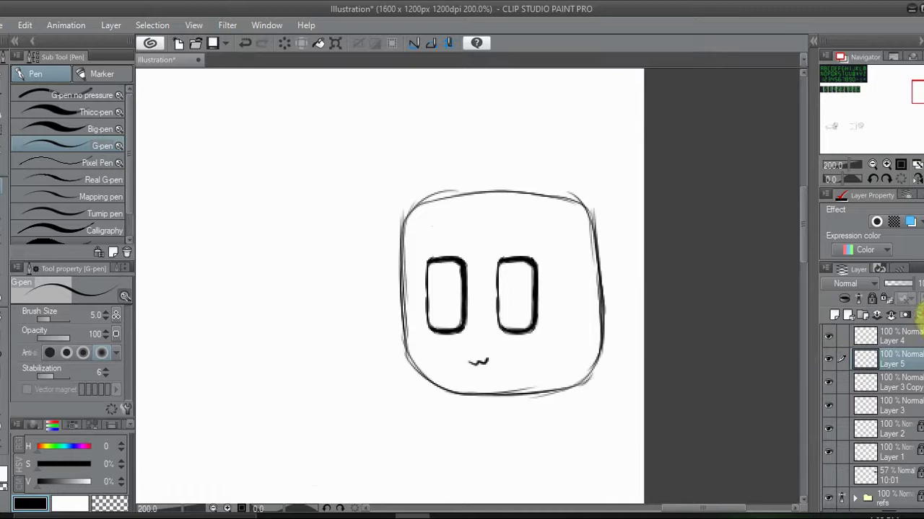
pyautogui.click(920, 315)
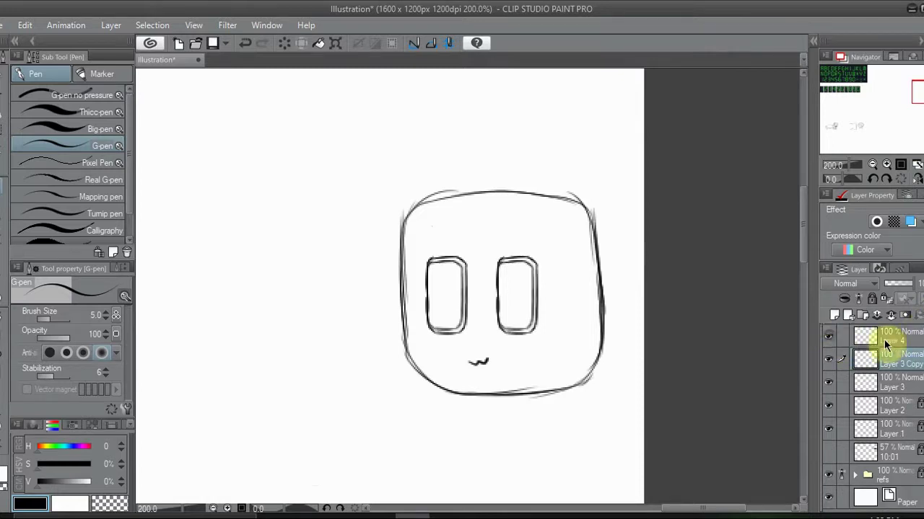
# Step: Merge Layer 3 Copy into Layer 3 and move the square-headed character beside the other two creature sketches
pyautogui.click(892, 317)
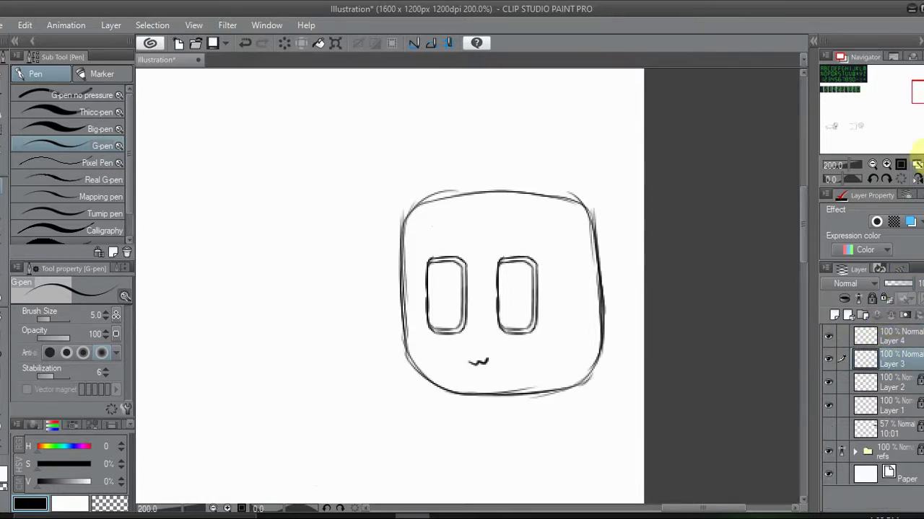
pyautogui.click(915, 164)
pyautogui.click(5, 117)
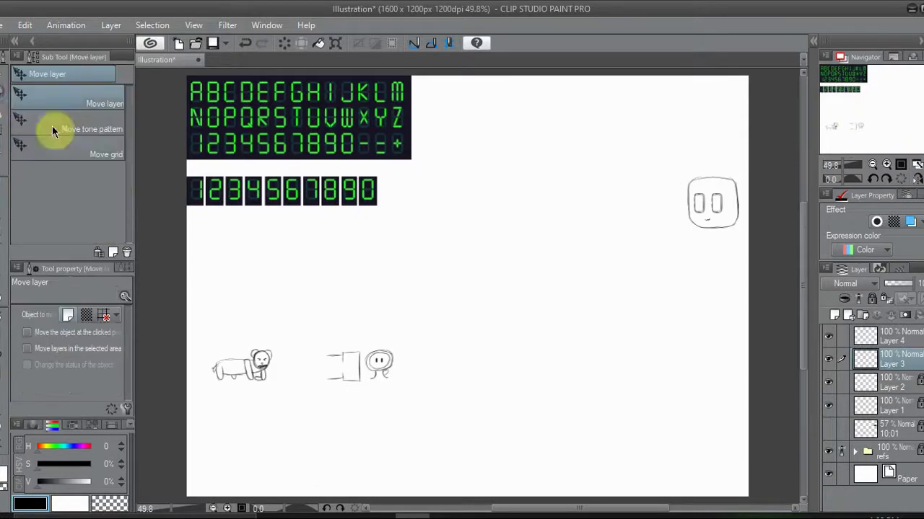
pyautogui.moveTo(748, 231)
pyautogui.mouseDown()
pyautogui.moveTo(536, 385)
pyautogui.moveTo(488, 394)
pyautogui.moveTo(497, 393)
pyautogui.mouseUp()
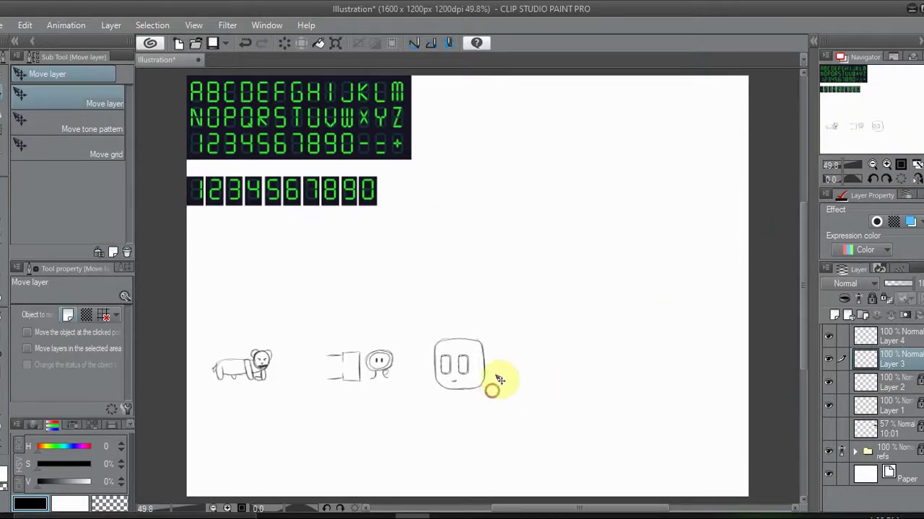
# Step: Delete the 10:01 display layer and hide the refs folder
pyautogui.click(4, 186)
pyautogui.click(875, 336)
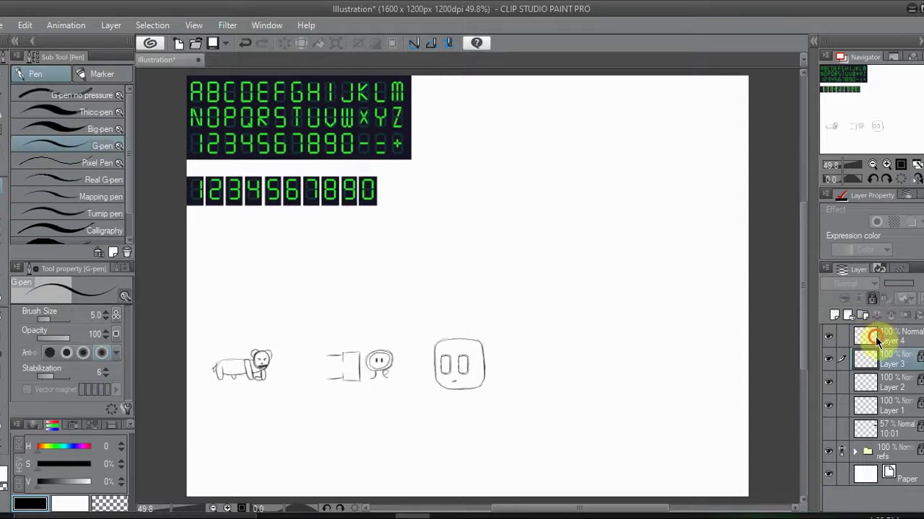
pyautogui.click(877, 428)
pyautogui.click(917, 314)
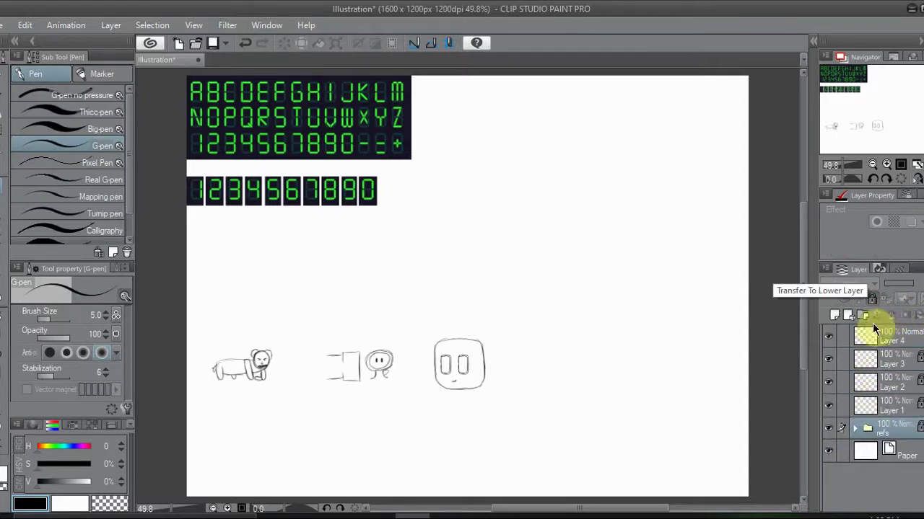
pyautogui.click(828, 428)
# Step: Inspect the row of three creature sketches up close
pyautogui.click(868, 335)
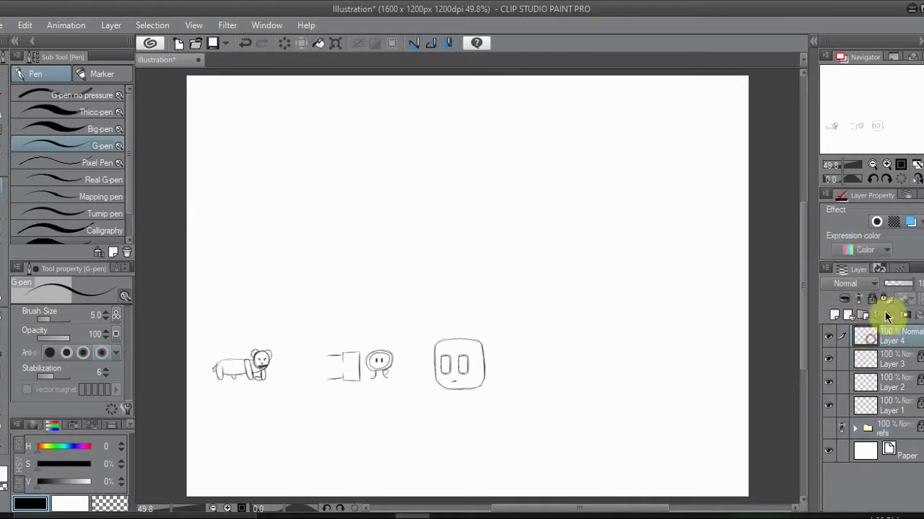
pyautogui.click(886, 165)
pyautogui.moveTo(886, 128); pyautogui.dragTo(882, 135)
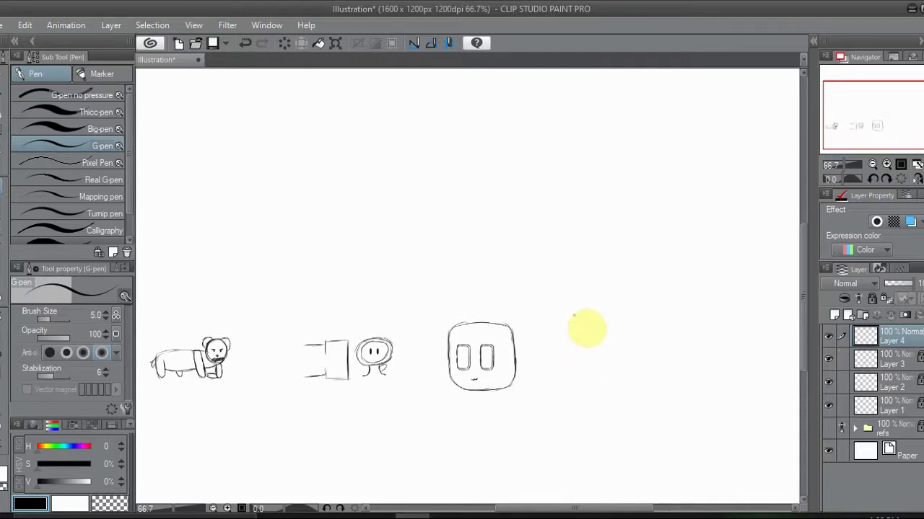
pyautogui.click(886, 164)
pyautogui.moveTo(895, 122); pyautogui.dragTo(875, 128)
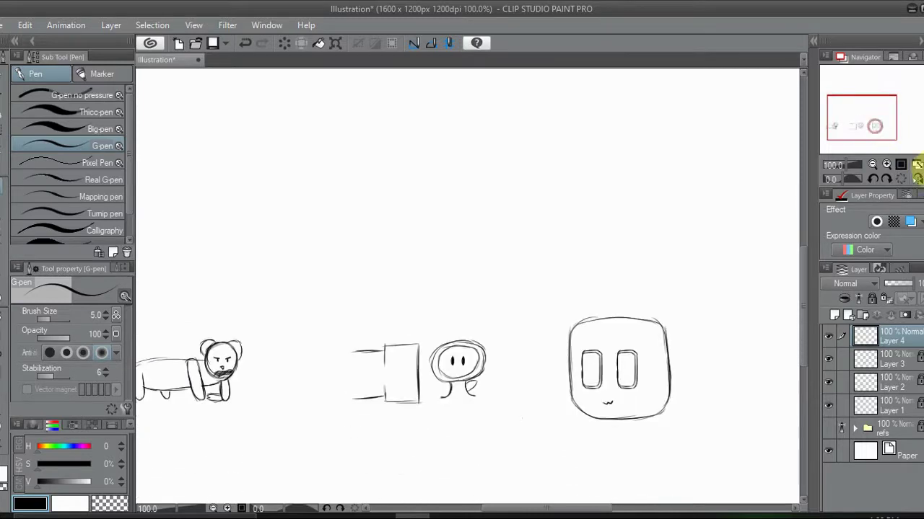
pyautogui.click(901, 164)
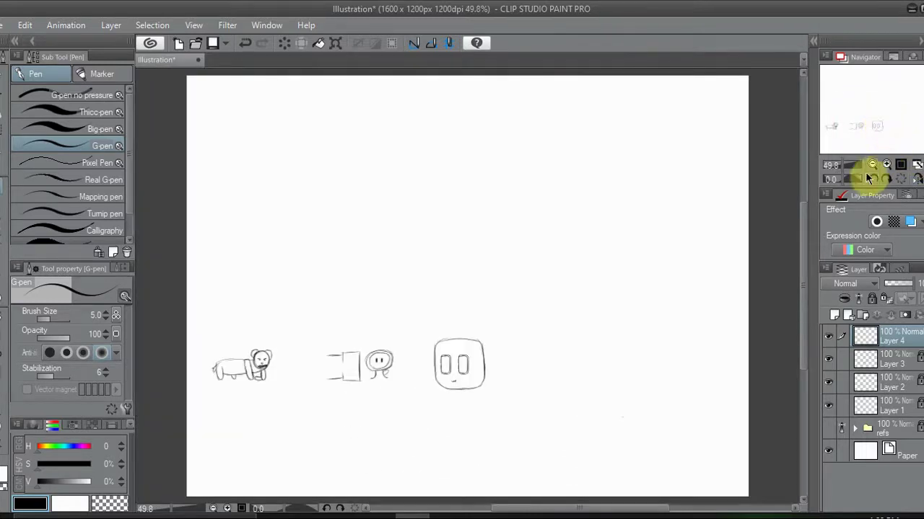
pyautogui.click(885, 164)
pyautogui.click(884, 164)
pyautogui.click(885, 165)
pyautogui.moveTo(887, 123); pyautogui.dragTo(868, 135)
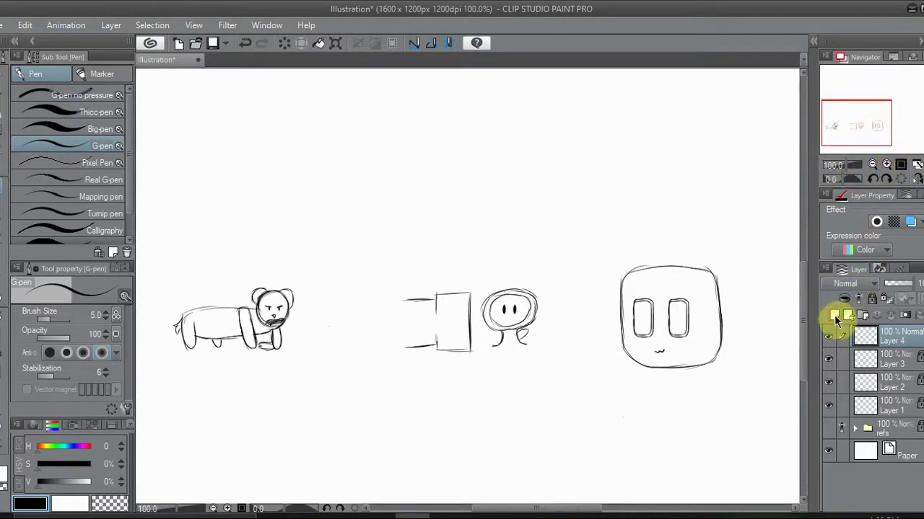
# Step: Place Layer 4 beneath Layers 1 to 3, directly above the refs folder, for colouring under the sketches
pyautogui.click(835, 317)
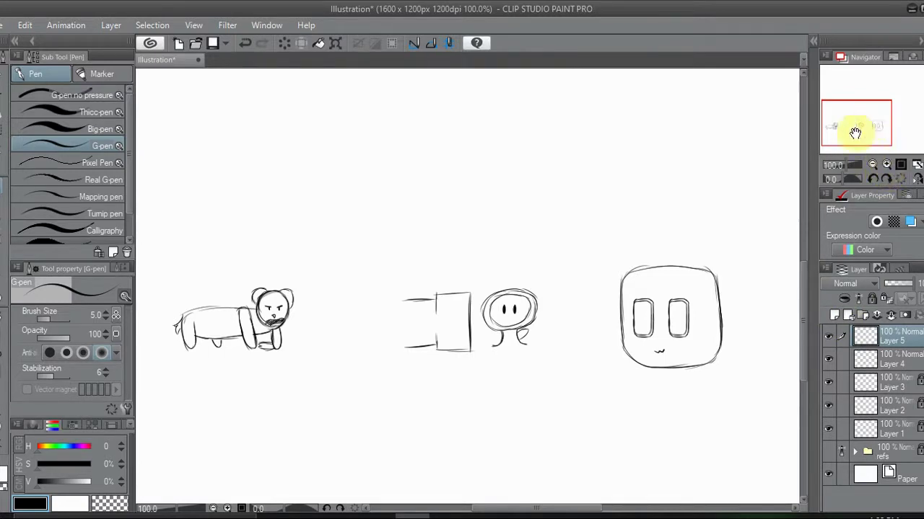
pyautogui.click(888, 165)
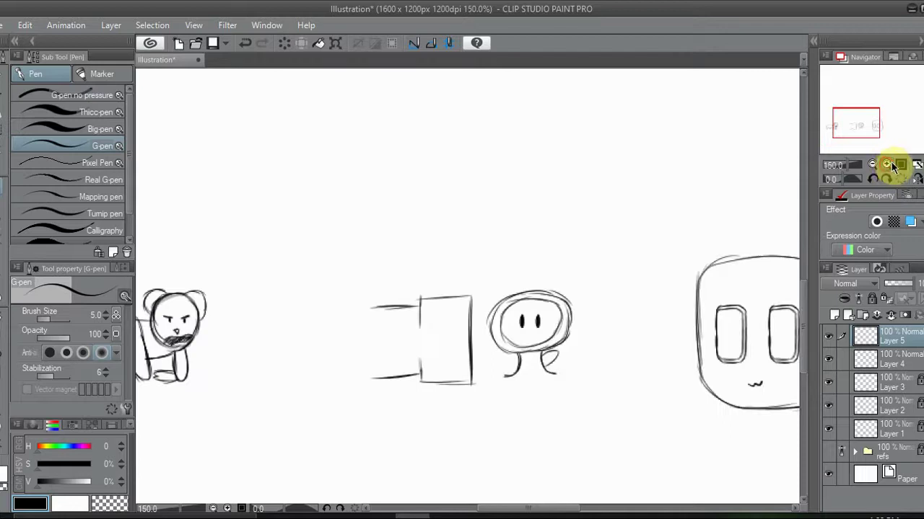
pyautogui.click(890, 165)
pyautogui.moveTo(876, 128); pyautogui.dragTo(841, 128)
pyautogui.moveTo(886, 345); pyautogui.dragTo(889, 413)
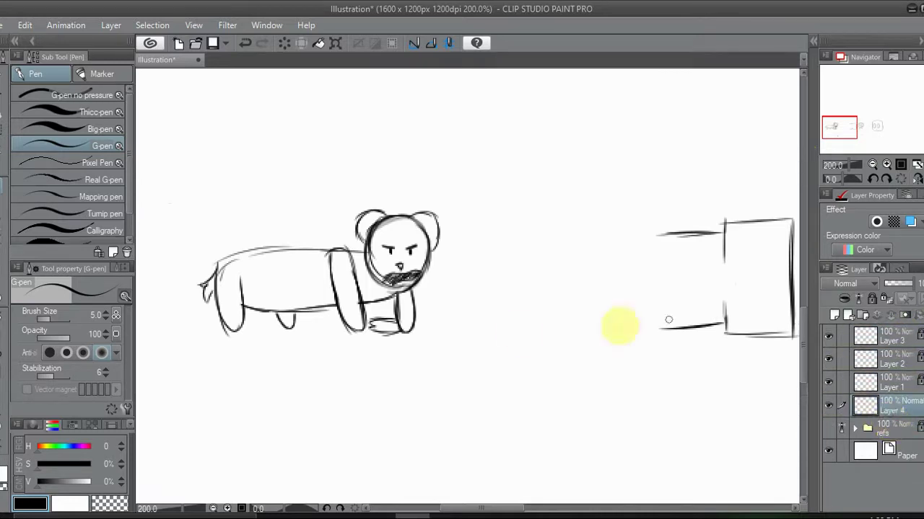
# Step: Fill the bear's body and legs with brown (H 23, S 53%, V 48%), referring to other layers
pyautogui.moveTo(38, 448); pyautogui.dragTo(63, 478)
pyautogui.click(3, 326)
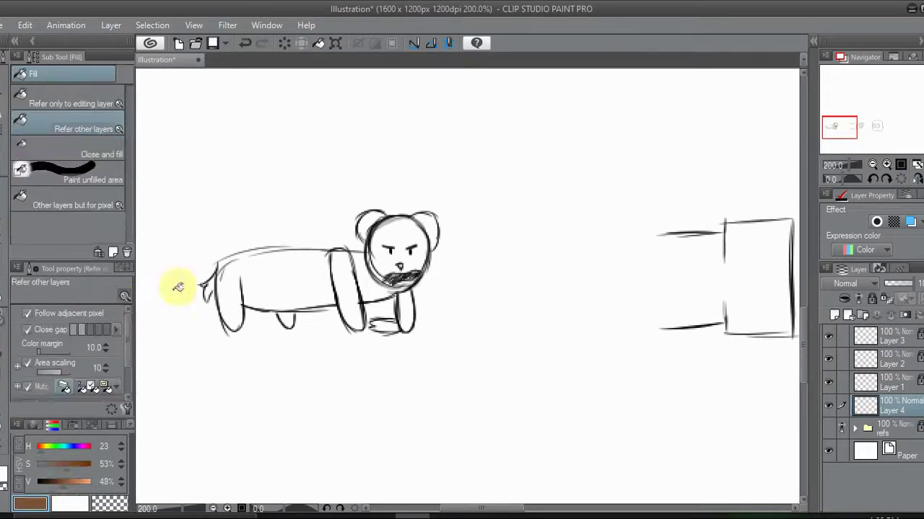
pyautogui.click(283, 271)
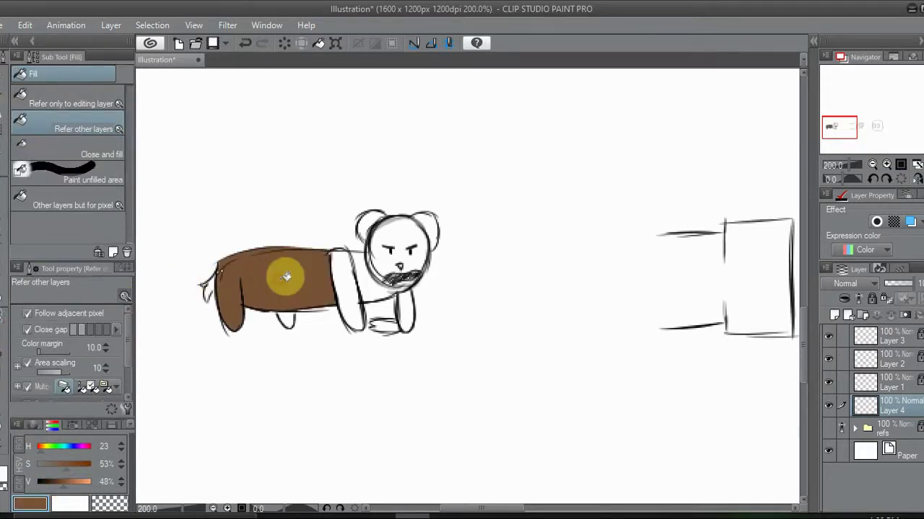
pyautogui.click(354, 288)
pyautogui.click(294, 318)
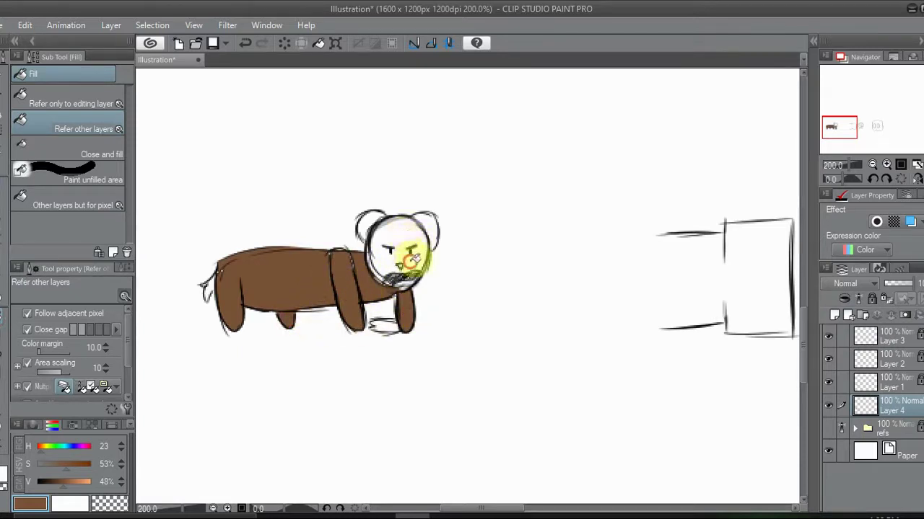
# Step: Fill the bear's face, both ears and tail with the same brown
pyautogui.click(413, 260)
pyautogui.click(420, 211)
pyautogui.click(375, 213)
pyautogui.click(207, 292)
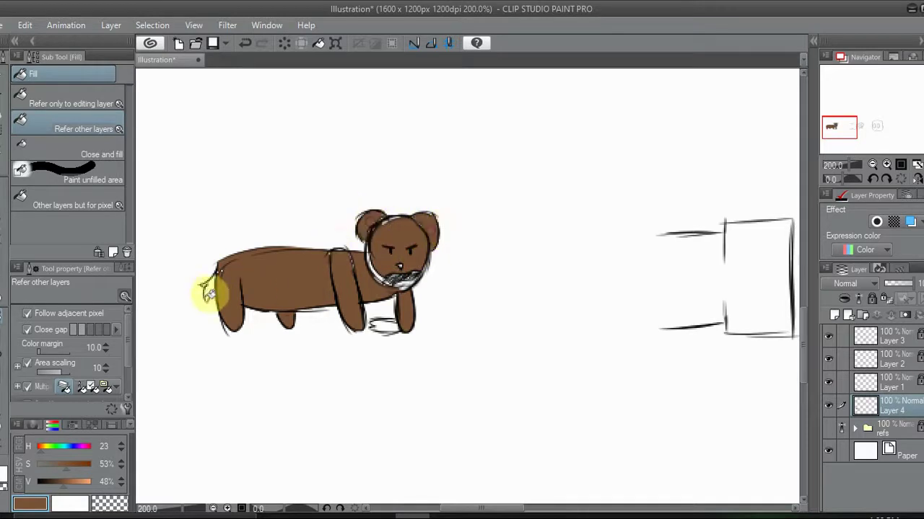
# Step: Paint over the remaining white gaps around the edge of the bear's head in brown with the Big-pen
pyautogui.click(5, 192)
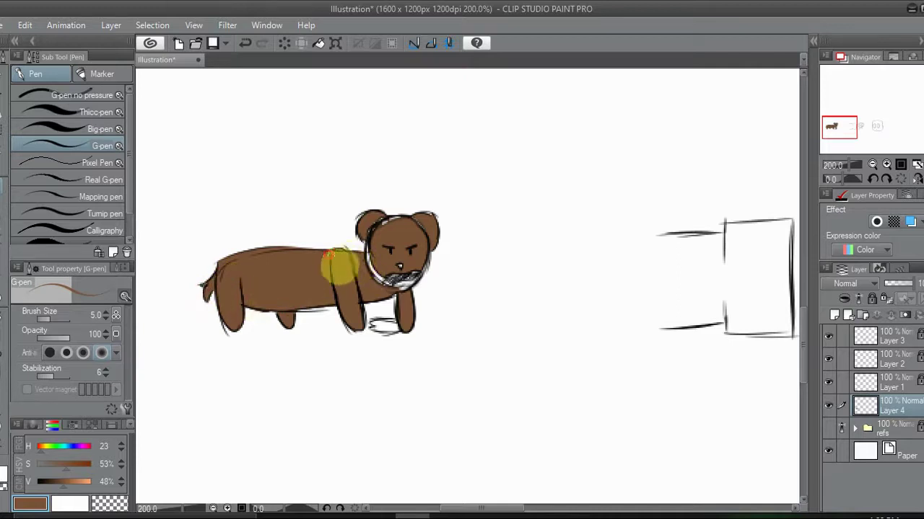
pyautogui.click(93, 130)
pyautogui.moveTo(372, 269)
pyautogui.mouseDown()
pyautogui.moveTo(382, 237)
pyautogui.moveTo(393, 263)
pyautogui.moveTo(410, 274)
pyautogui.moveTo(402, 281)
pyautogui.moveTo(405, 238)
pyautogui.moveTo(384, 236)
pyautogui.moveTo(393, 226)
pyautogui.moveTo(384, 236)
pyautogui.moveTo(423, 238)
pyautogui.mouseUp()
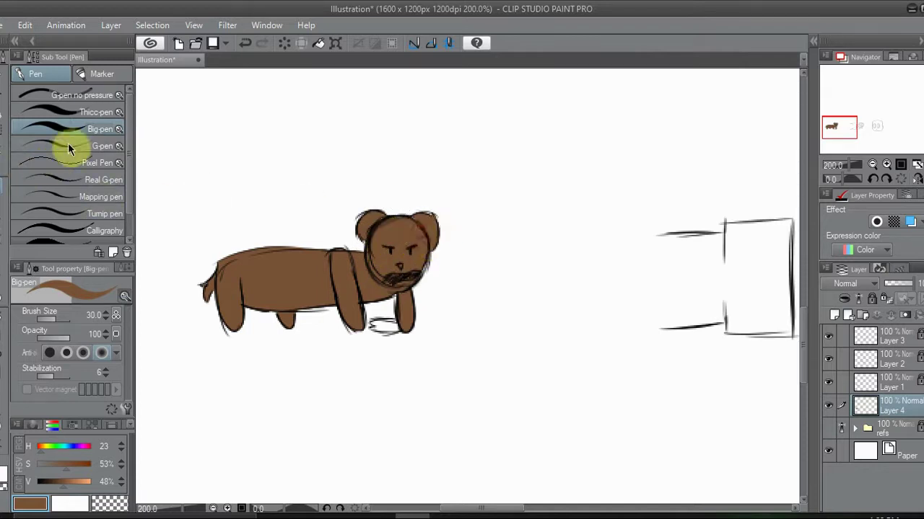
# Step: With the G-pen, paint the bear's mouth dusty red (H 0, S 40%, V 69%) and the small shape between its front legs slate blue (H 234, S 30%, V 57%)
pyautogui.click(68, 145)
pyautogui.moveTo(41, 451); pyautogui.dragTo(60, 466)
pyautogui.click(73, 481)
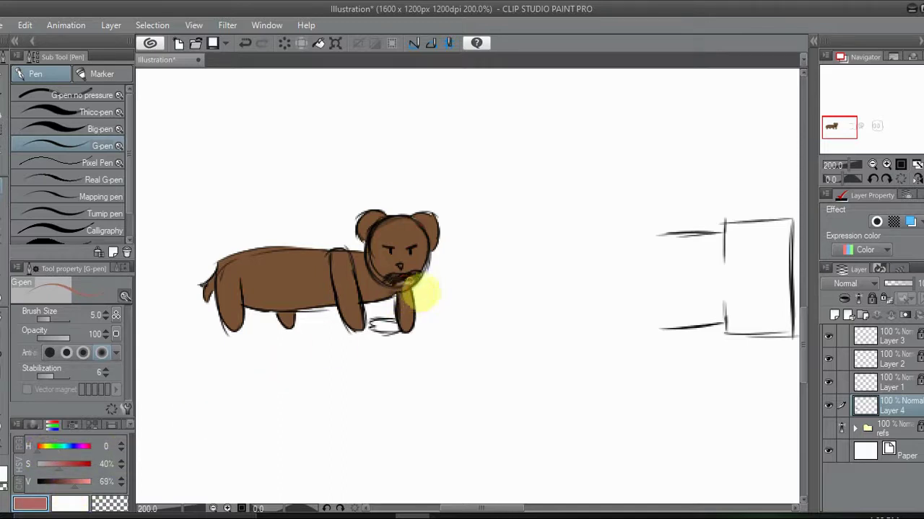
pyautogui.moveTo(393, 280); pyautogui.dragTo(417, 283)
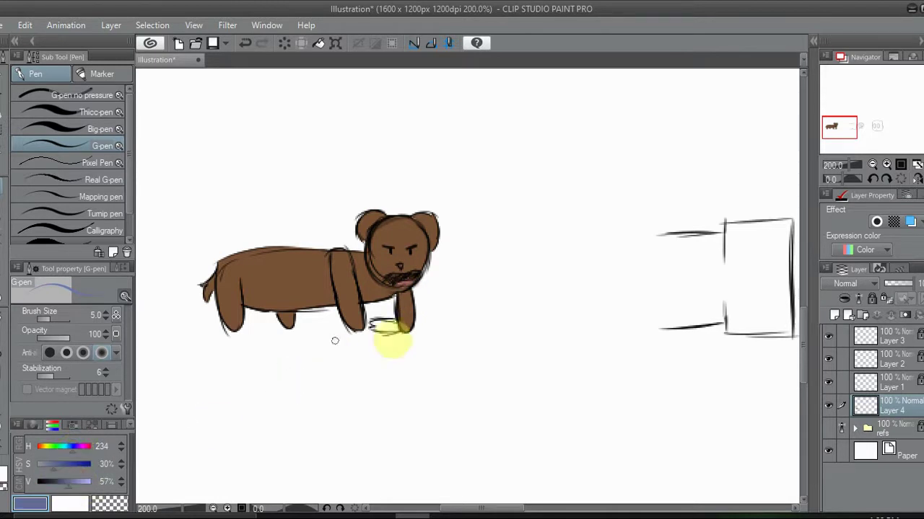
pyautogui.click(886, 164)
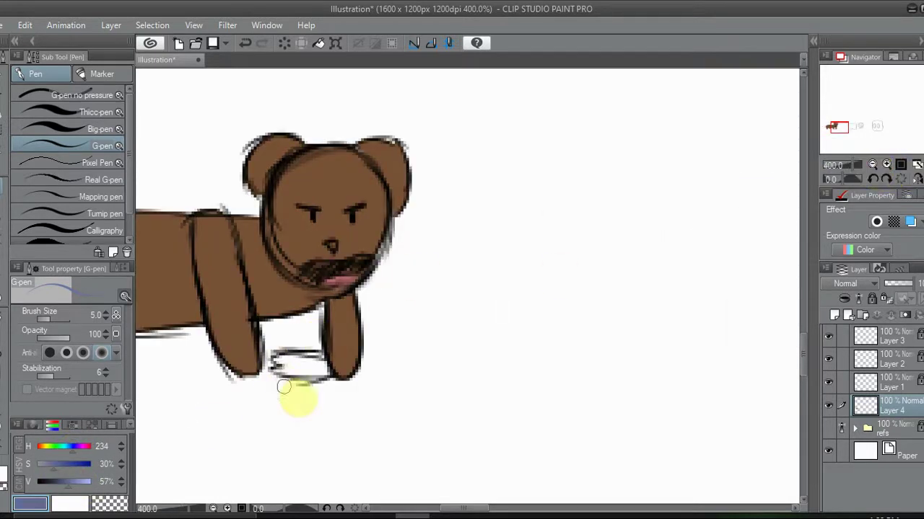
pyautogui.moveTo(294, 371)
pyautogui.mouseDown()
pyautogui.moveTo(334, 386)
pyautogui.moveTo(306, 364)
pyautogui.moveTo(275, 362)
pyautogui.moveTo(339, 370)
pyautogui.mouseUp()
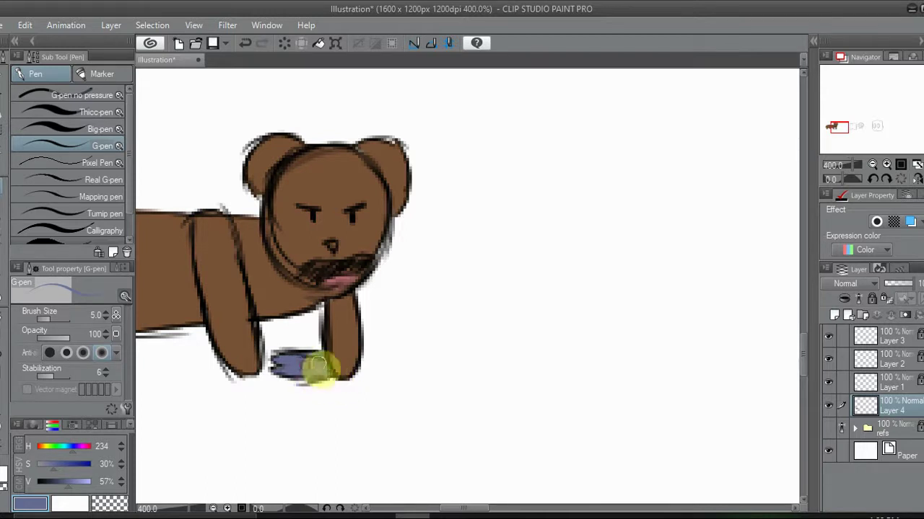
# Step: On a new layer, close the pipe's open end with a light green stroke and fill the pipe (H 108, S 49%, V 86%)
pyautogui.click(873, 165)
pyautogui.moveTo(839, 128); pyautogui.dragTo(864, 128)
pyautogui.click(835, 318)
pyautogui.moveTo(75, 447); pyautogui.dragTo(87, 490)
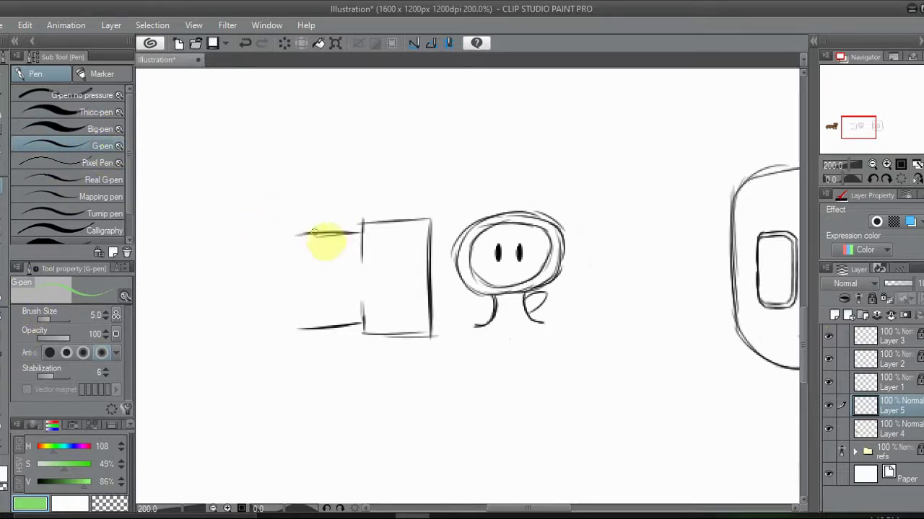
pyautogui.moveTo(293, 234); pyautogui.dragTo(295, 328)
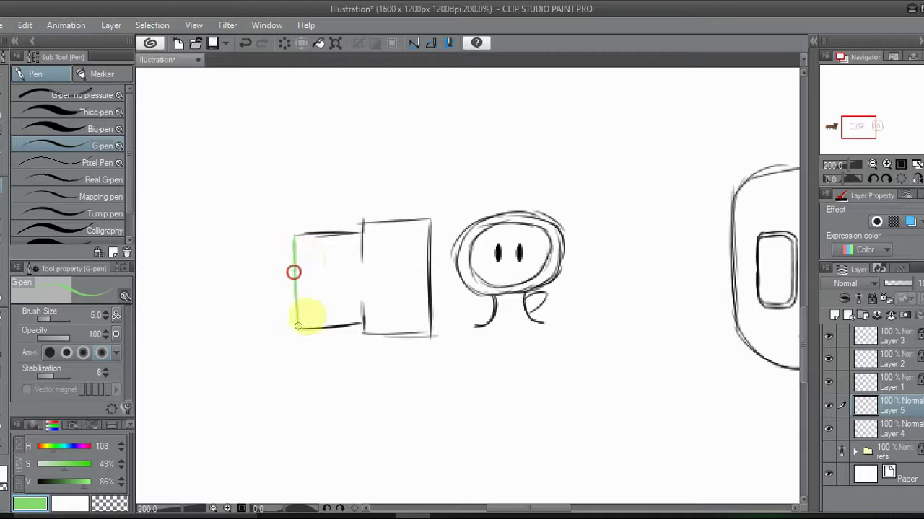
pyautogui.click(5, 319)
pyautogui.click(354, 282)
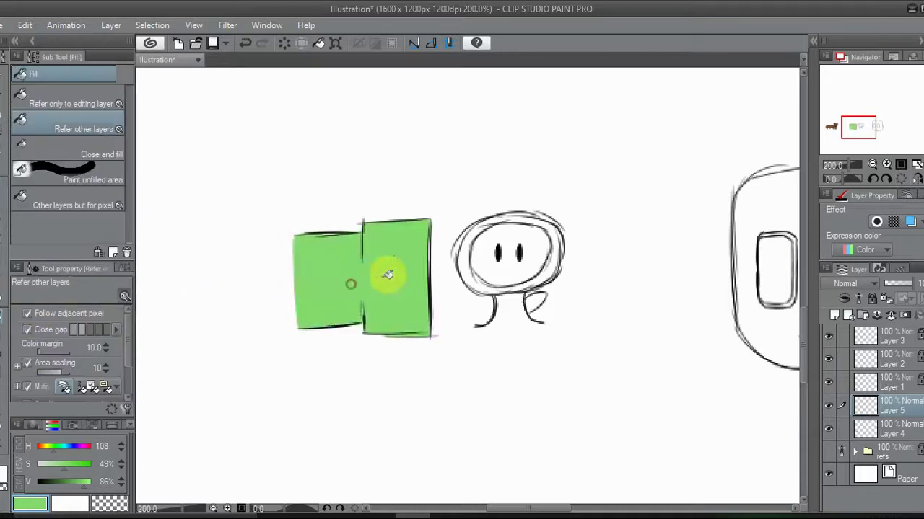
# Step: Close the flower stem's base in darker green (H 117, S 49%, V 65%), fill the stem and leaf, and touch up the leaf
pyautogui.click(3, 193)
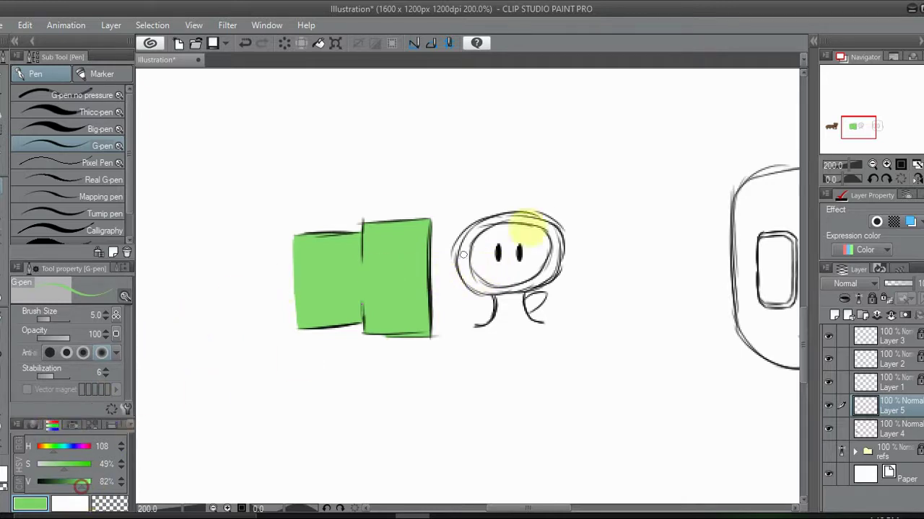
pyautogui.moveTo(53, 448)
pyautogui.mouseDown()
pyautogui.moveTo(42, 448)
pyautogui.moveTo(54, 447)
pyautogui.mouseUp()
pyautogui.moveTo(80, 483); pyautogui.dragTo(72, 482)
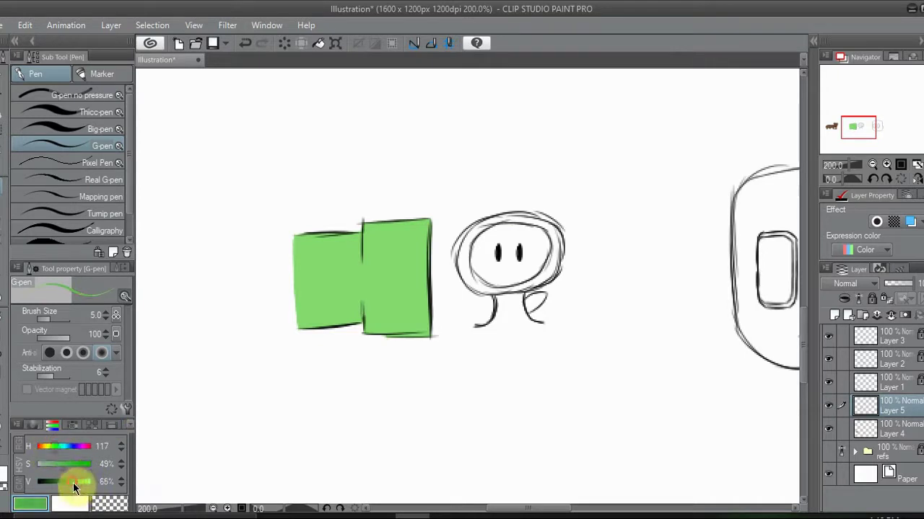
pyautogui.moveTo(477, 327); pyautogui.dragTo(544, 325)
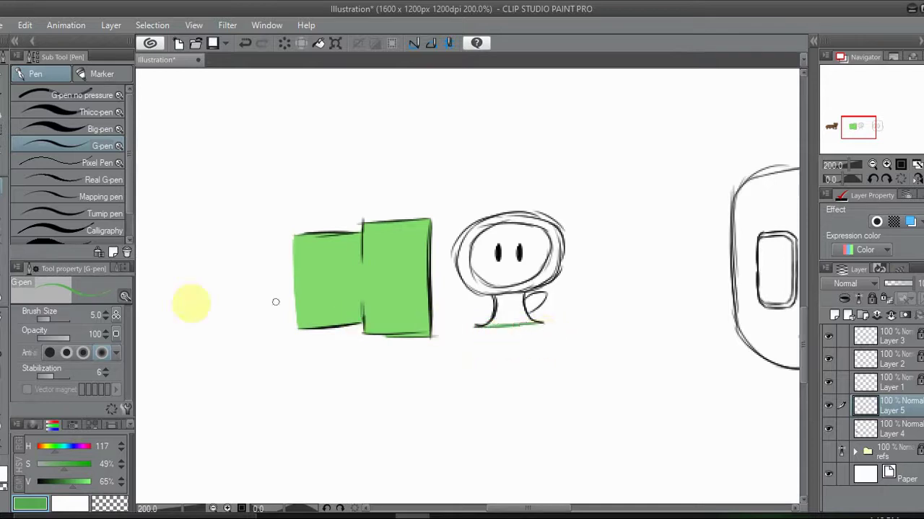
pyautogui.click(8, 318)
pyautogui.click(533, 304)
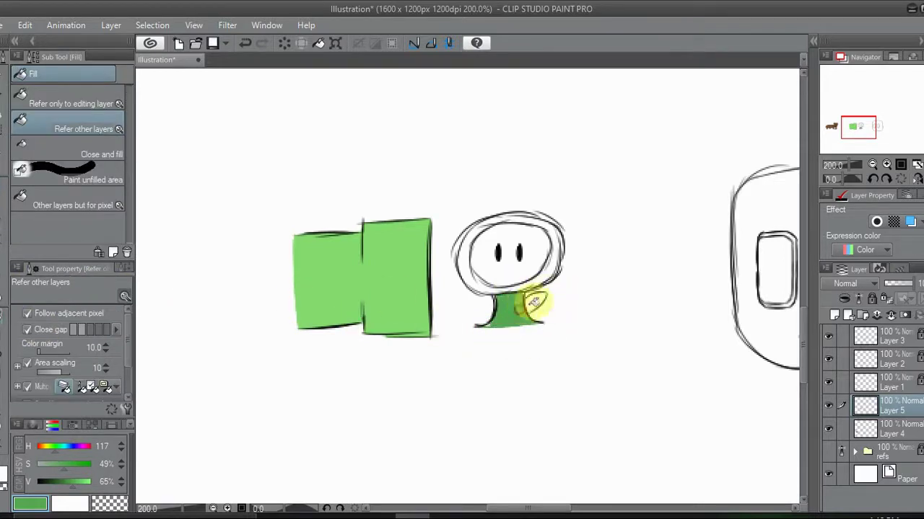
pyautogui.click(7, 209)
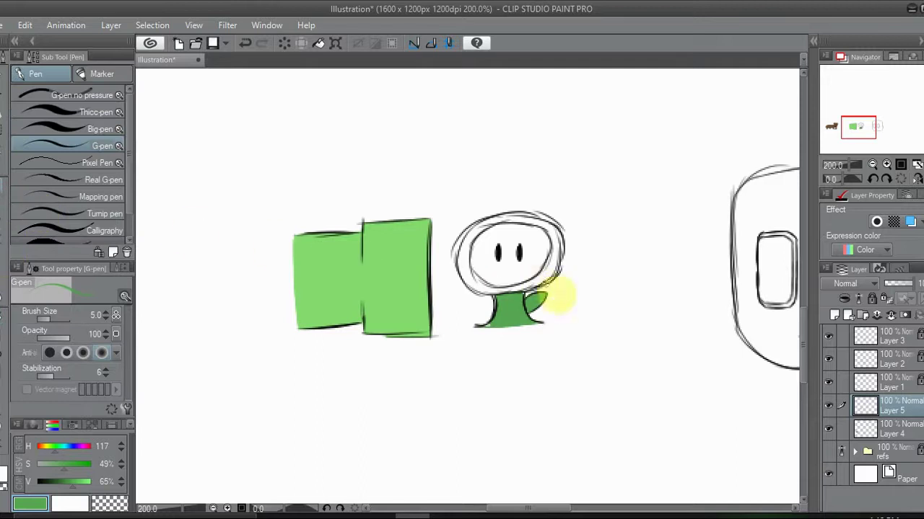
pyautogui.moveTo(536, 306); pyautogui.dragTo(503, 339)
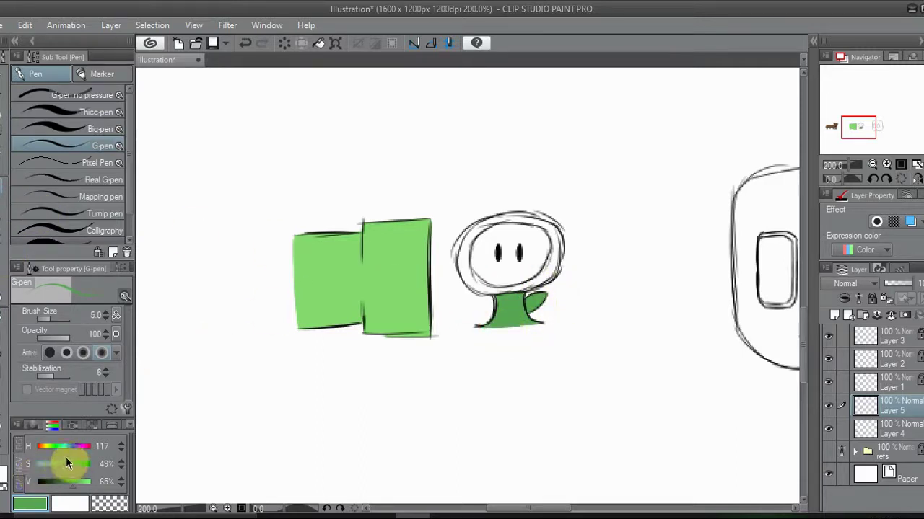
# Step: Fill the ring around the flower's face with orange-red (H 14, S 82%, V 100%), covering the remaining gaps
pyautogui.moveTo(54, 450); pyautogui.dragTo(92, 482)
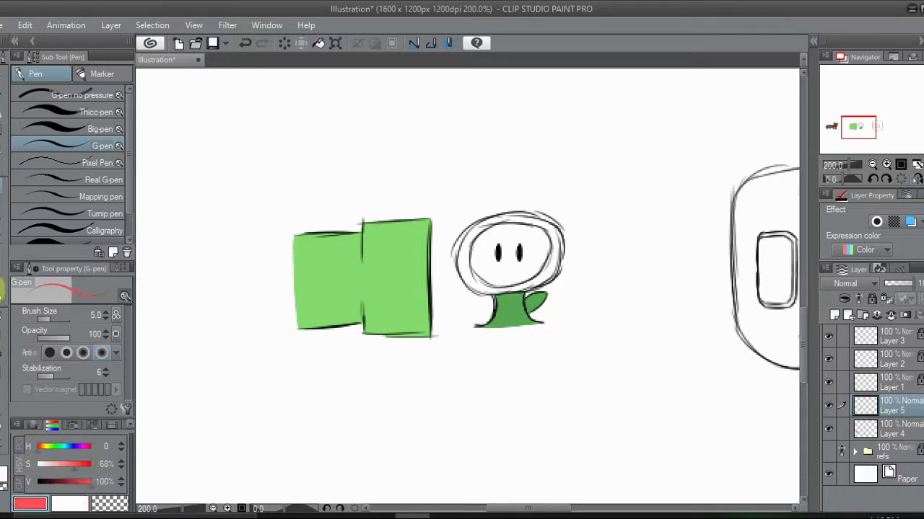
pyautogui.click(6, 317)
pyautogui.moveTo(38, 450)
pyautogui.mouseDown()
pyautogui.moveTo(80, 471)
pyautogui.moveTo(39, 452)
pyautogui.mouseUp()
pyautogui.click(39, 453)
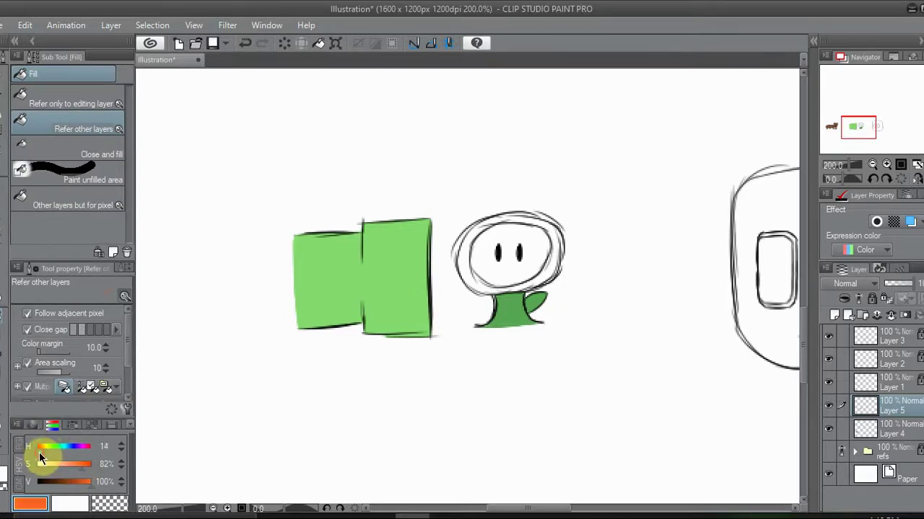
pyautogui.click(554, 267)
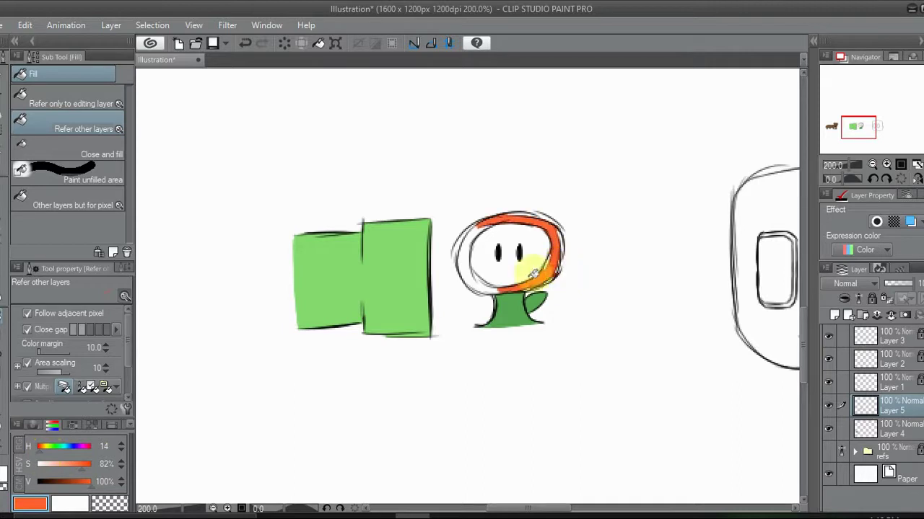
pyautogui.click(481, 284)
pyautogui.click(2, 188)
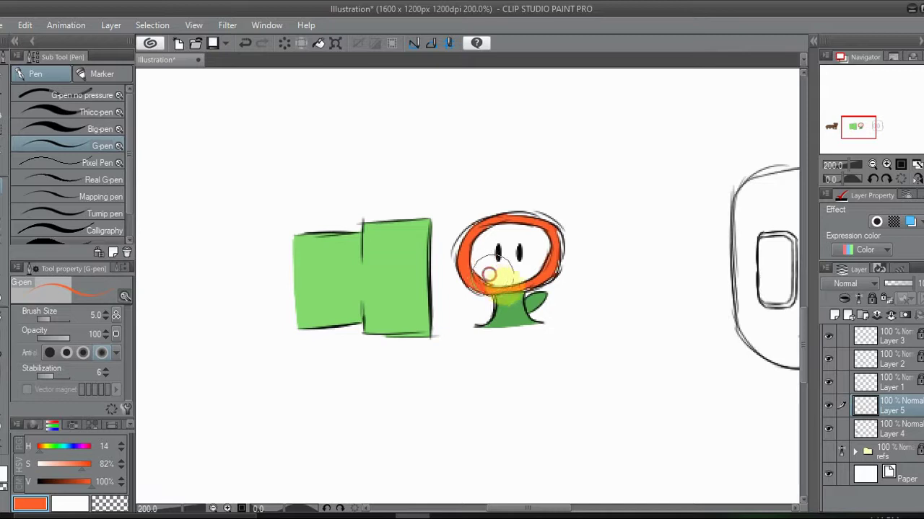
# Step: Fill the flower's face with yellow (H 56, S 55%, V 100%)
pyautogui.click(43, 452)
pyautogui.click(45, 452)
pyautogui.moveTo(68, 469); pyautogui.dragTo(64, 465)
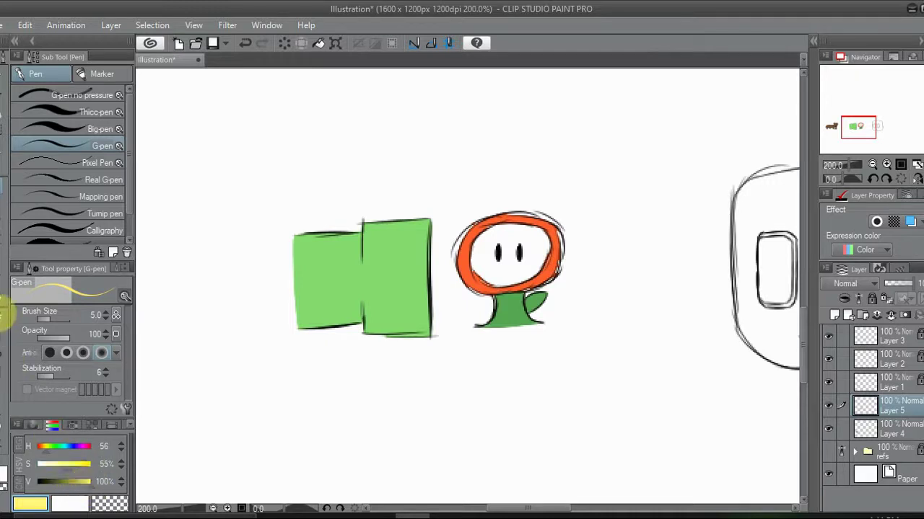
pyautogui.click(5, 317)
pyautogui.click(521, 268)
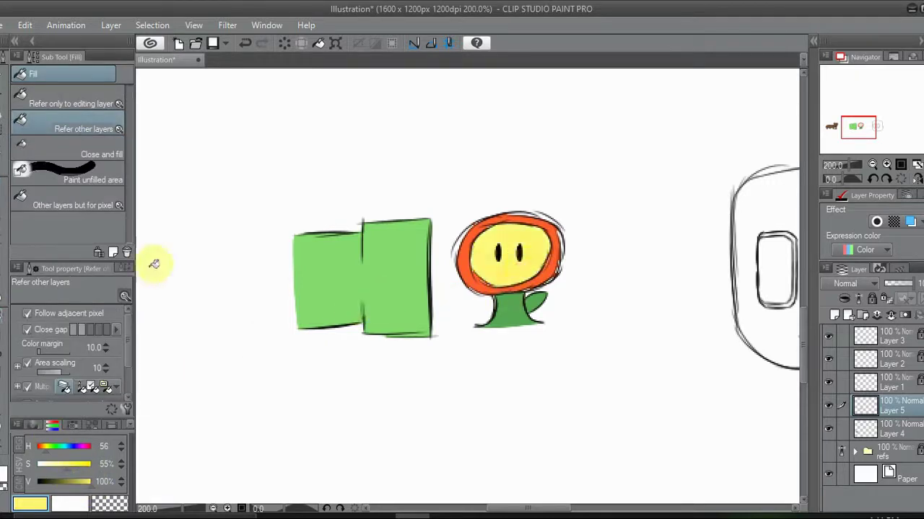
pyautogui.click(5, 204)
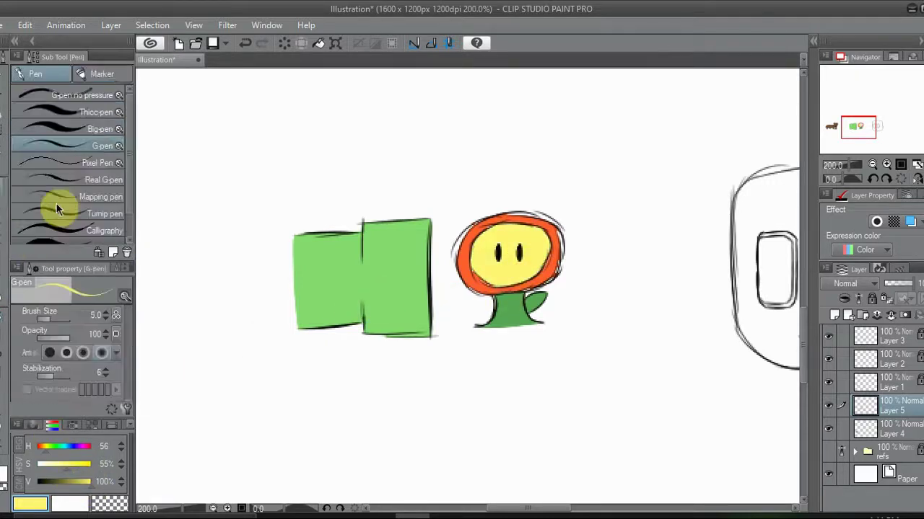
# Step: On another new layer, fill the rounded square head with light blue (H 220, S 31%, V 100%), leaving the eyes unfilled
pyautogui.click(874, 166)
pyautogui.moveTo(857, 124); pyautogui.dragTo(874, 126)
pyautogui.click(835, 320)
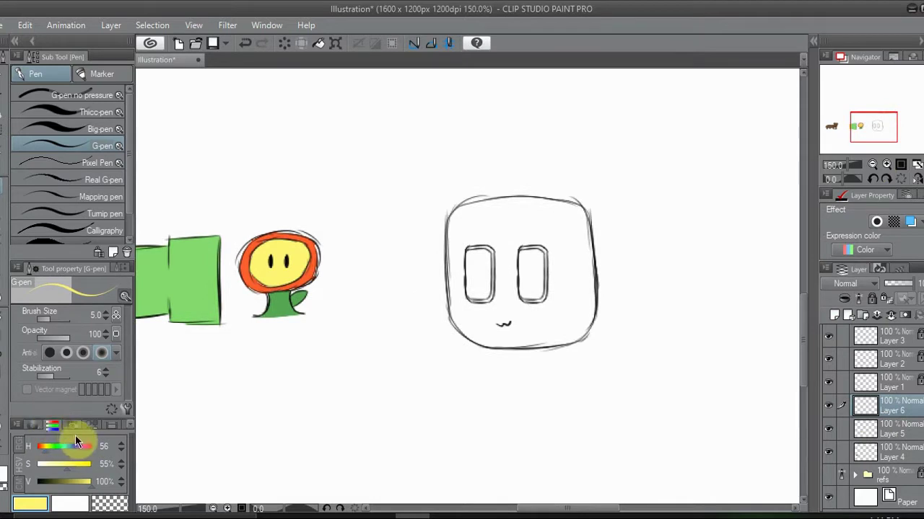
pyautogui.moveTo(63, 447); pyautogui.dragTo(71, 461)
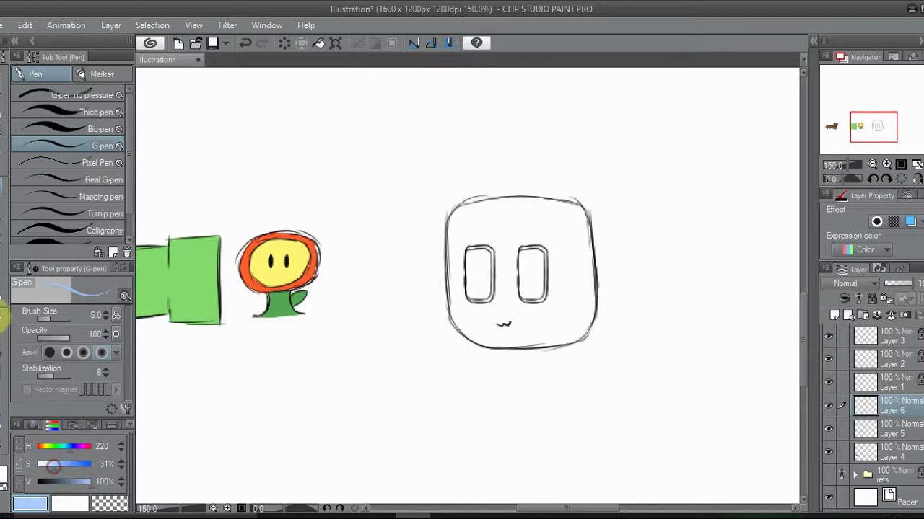
pyautogui.click(4, 318)
pyautogui.click(556, 304)
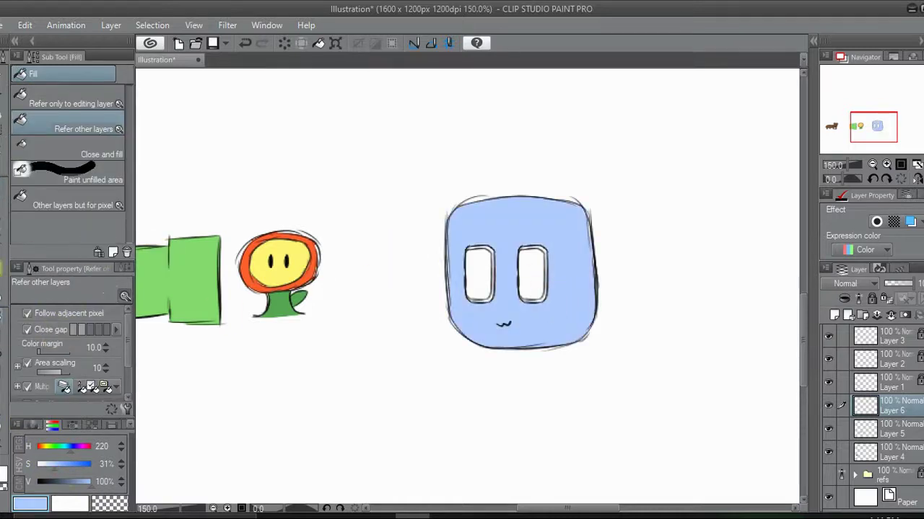
# Step: On a new layer moved beneath the light blue fill, paint the left eye's rim blue (H 229, S 66%, V 79%) with the G-pen
pyautogui.click(6, 186)
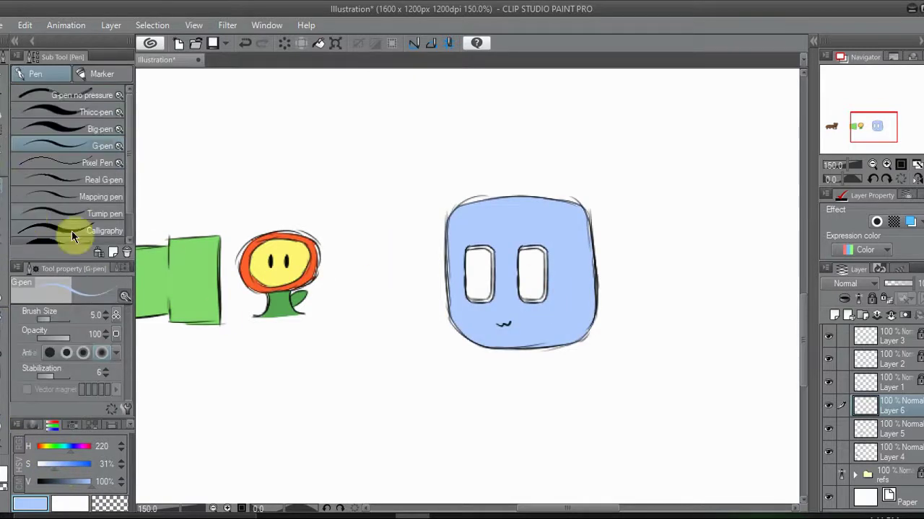
pyautogui.click(831, 317)
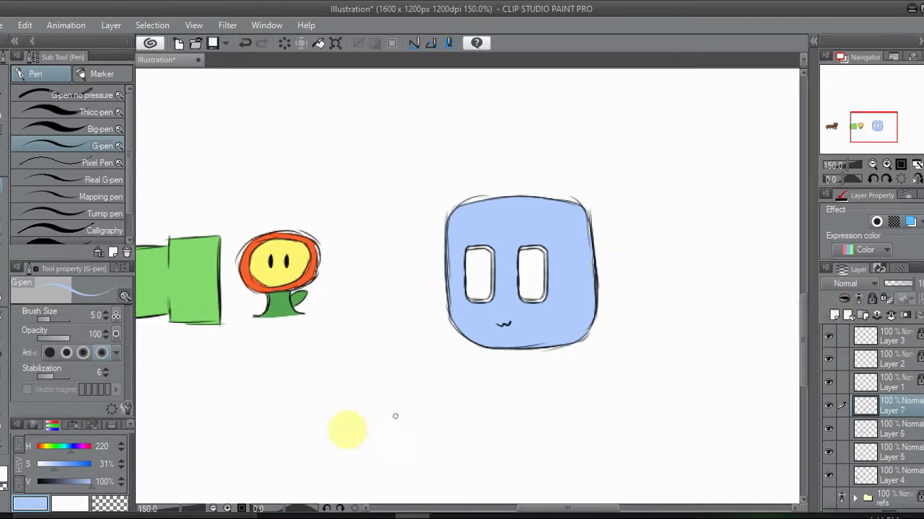
pyautogui.click(886, 167)
pyautogui.click(887, 167)
pyautogui.moveTo(875, 128); pyautogui.dragTo(882, 128)
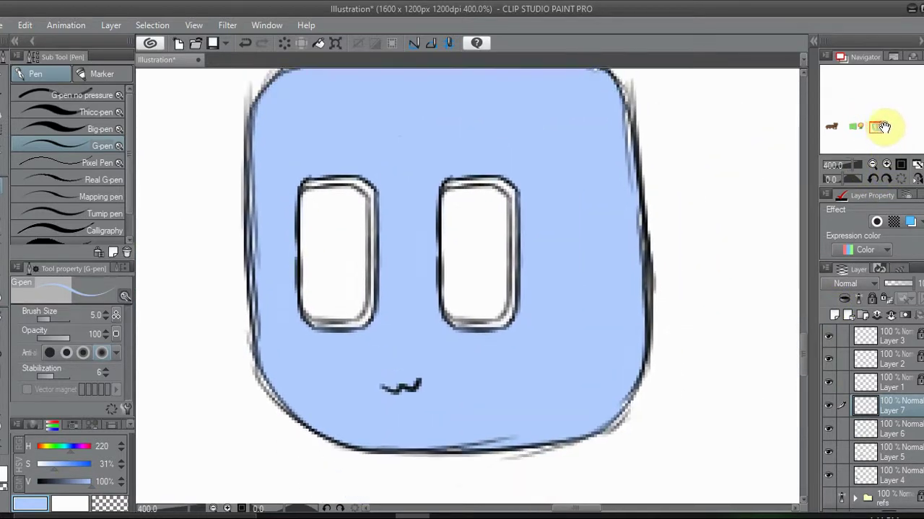
pyautogui.moveTo(57, 464); pyautogui.dragTo(80, 483)
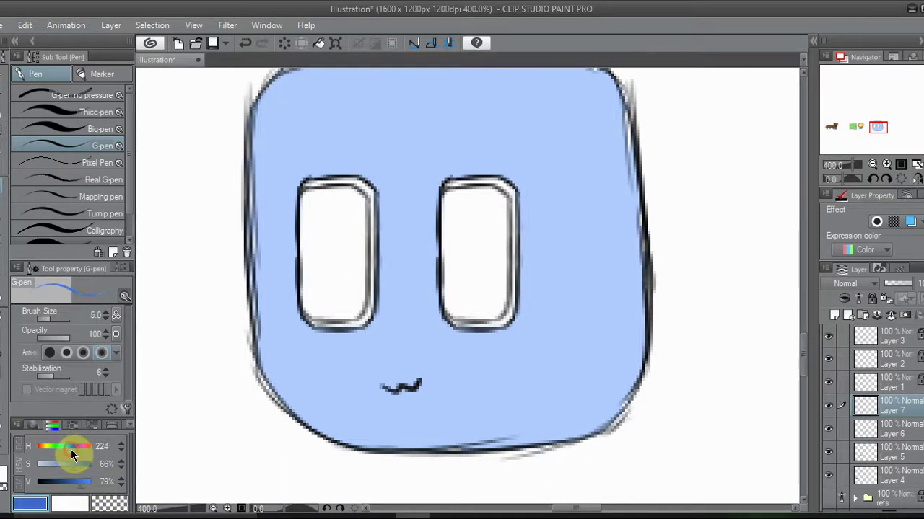
pyautogui.click(5, 310)
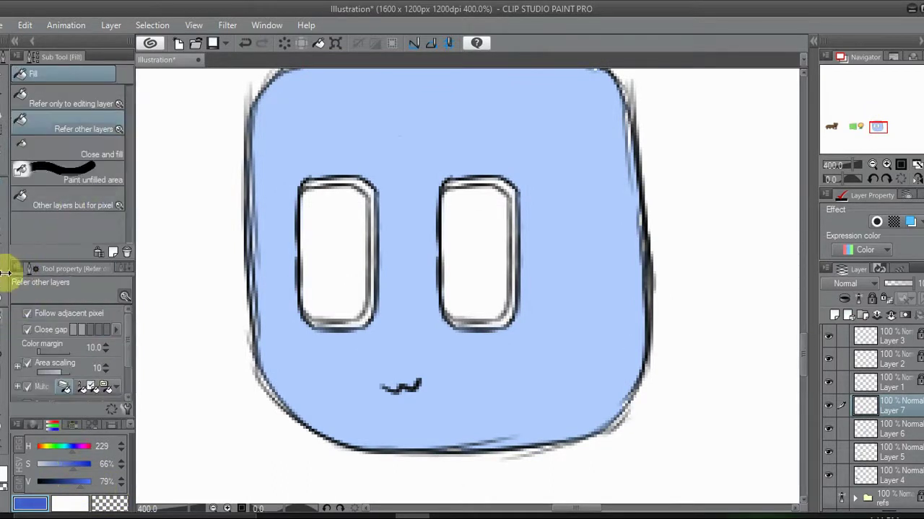
pyautogui.click(4, 189)
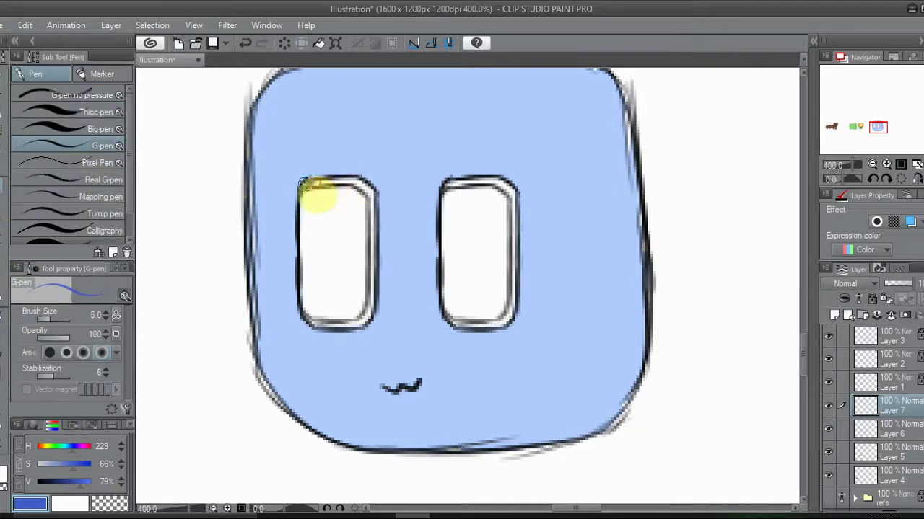
pyautogui.moveTo(302, 183)
pyautogui.mouseDown()
pyautogui.moveTo(356, 186)
pyautogui.moveTo(330, 176)
pyautogui.moveTo(365, 187)
pyautogui.moveTo(354, 173)
pyautogui.moveTo(376, 220)
pyautogui.mouseUp()
pyautogui.moveTo(886, 408); pyautogui.dragTo(884, 442)
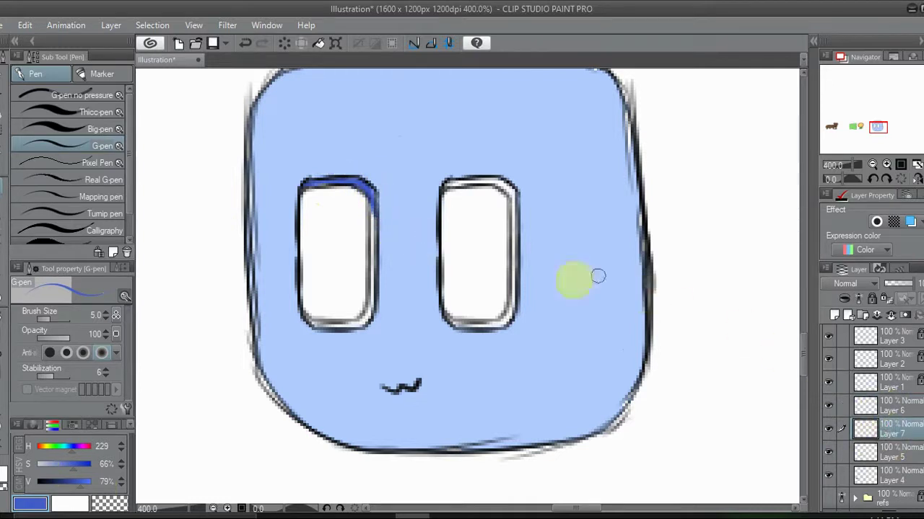
pyautogui.moveTo(373, 179); pyautogui.dragTo(373, 321)
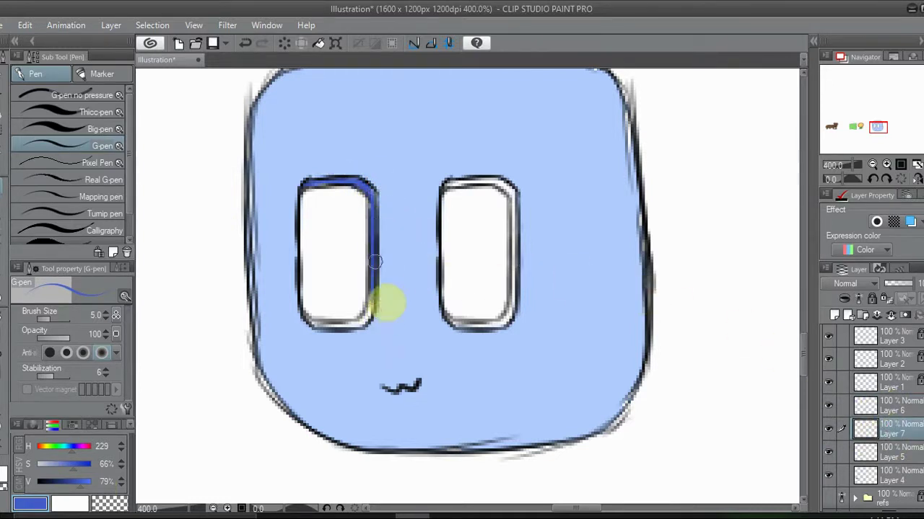
pyautogui.moveTo(375, 280)
pyautogui.mouseDown()
pyautogui.moveTo(362, 342)
pyautogui.moveTo(365, 330)
pyautogui.moveTo(306, 324)
pyautogui.moveTo(352, 330)
pyautogui.moveTo(320, 329)
pyautogui.moveTo(336, 331)
pyautogui.moveTo(374, 320)
pyautogui.moveTo(299, 325)
pyautogui.mouseUp()
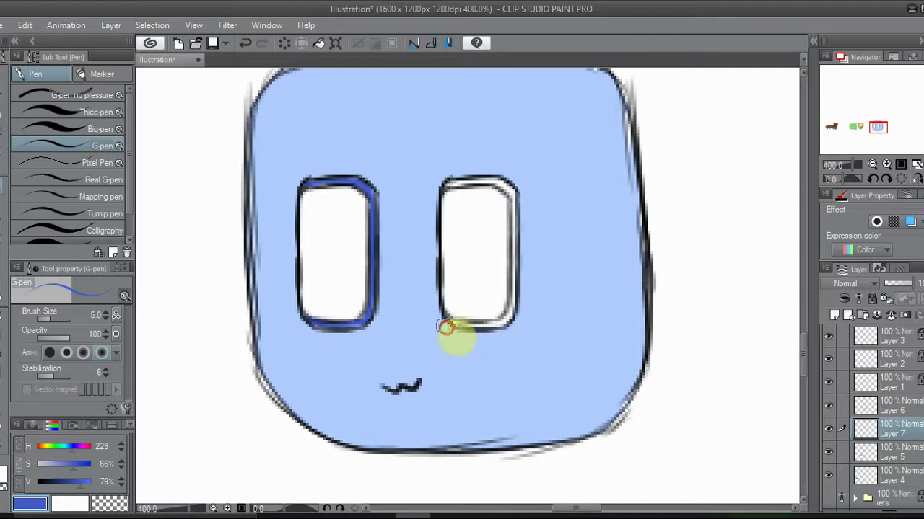
# Step: Paint the right eye's rim in the same blue and erase the overflow inside the eye with the transparent colour
pyautogui.moveTo(505, 326); pyautogui.dragTo(429, 318)
pyautogui.moveTo(497, 332)
pyautogui.mouseDown()
pyautogui.moveTo(453, 324)
pyautogui.moveTo(491, 327)
pyautogui.moveTo(531, 271)
pyautogui.moveTo(515, 318)
pyautogui.moveTo(500, 326)
pyautogui.moveTo(516, 306)
pyautogui.moveTo(519, 251)
pyautogui.moveTo(521, 276)
pyautogui.moveTo(512, 188)
pyautogui.moveTo(501, 192)
pyautogui.moveTo(518, 202)
pyautogui.moveTo(475, 174)
pyautogui.moveTo(494, 176)
pyautogui.moveTo(459, 177)
pyautogui.moveTo(478, 174)
pyautogui.moveTo(447, 184)
pyautogui.mouseUp()
pyautogui.click(109, 503)
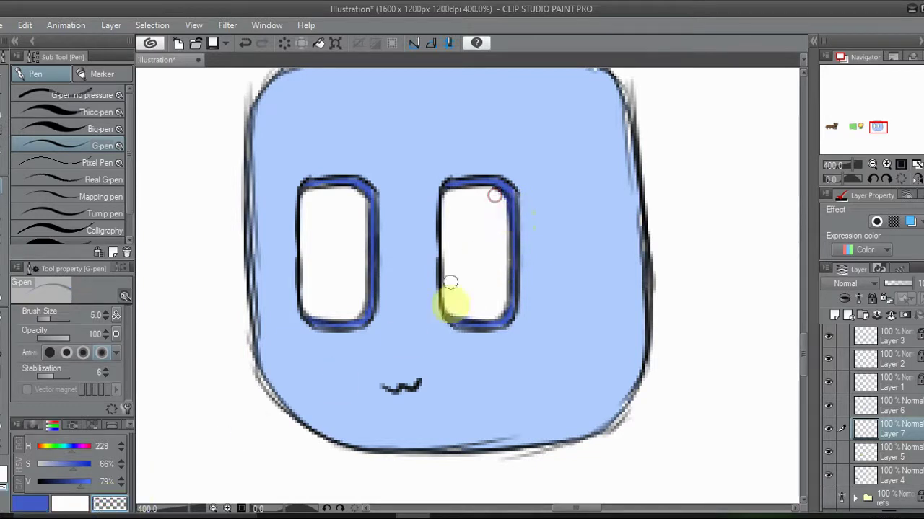
pyautogui.click(30, 504)
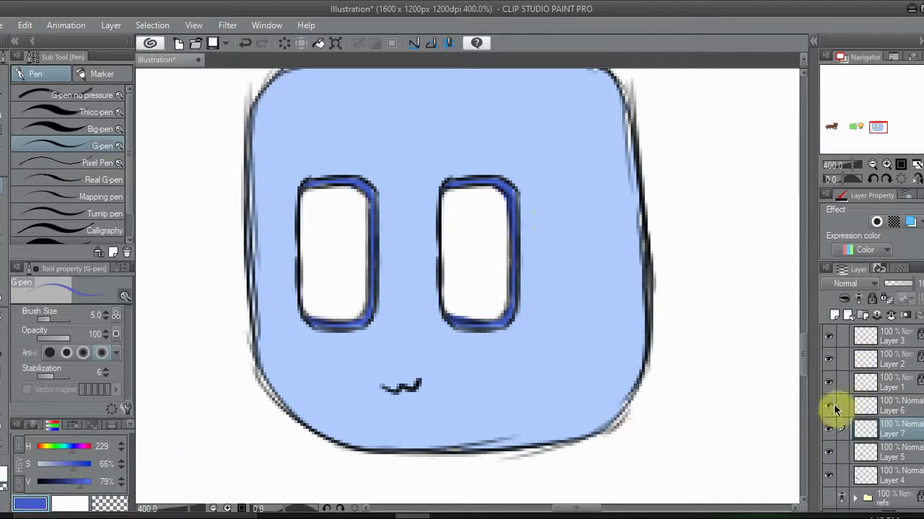
# Step: Try merging the eye-rim layer, Layer 7, into Layer 5 below it, and undo the merge
pyautogui.click(829, 430)
pyautogui.click(829, 430)
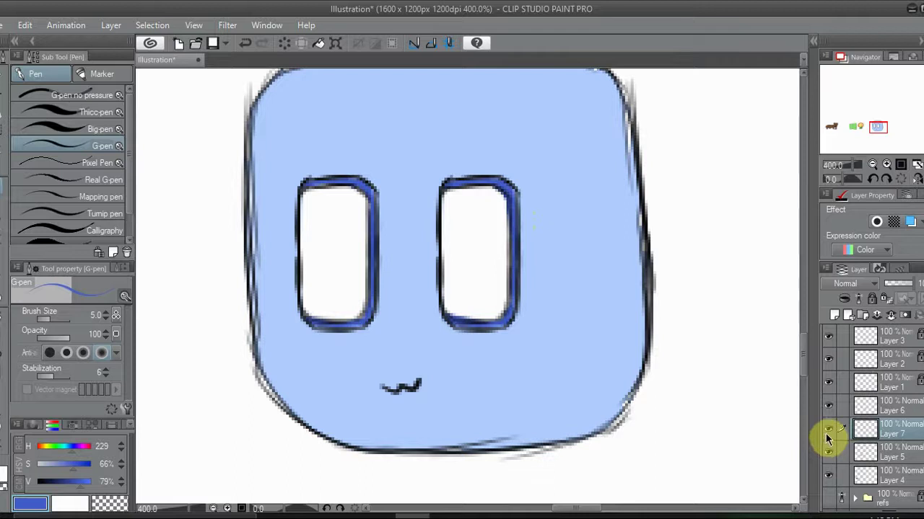
pyautogui.click(888, 322)
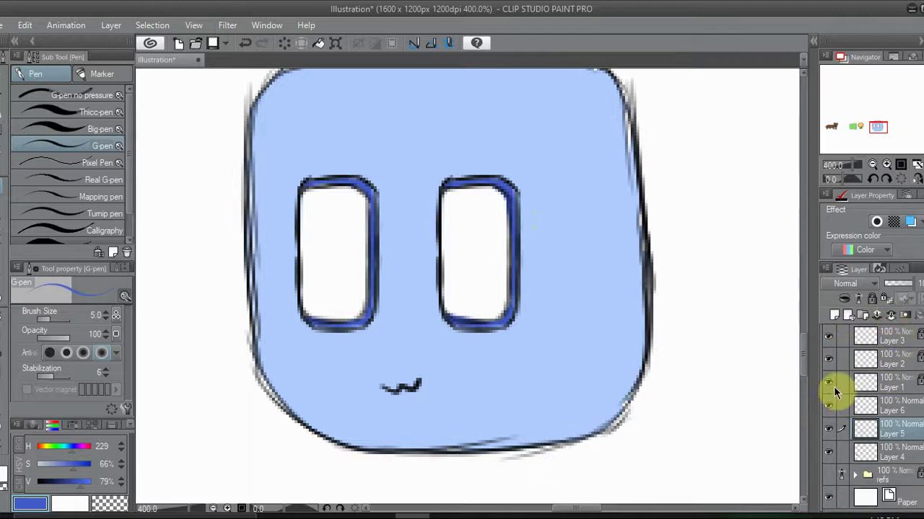
pyautogui.click(828, 430)
pyautogui.click(828, 430)
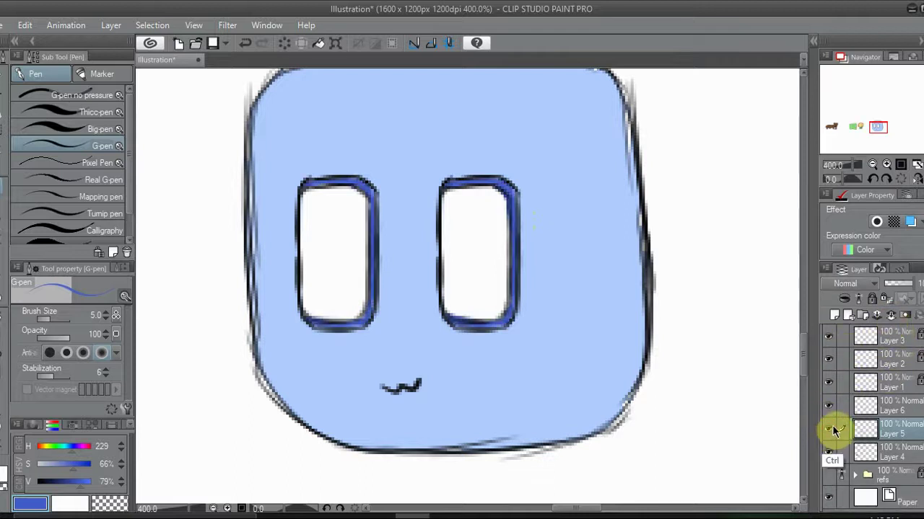
pyautogui.hotkey('ctrl', 'z')
# Step: Merge the light blue head layer, Layer 6, down into the eye-rim layer, Layer 7
pyautogui.click(829, 407)
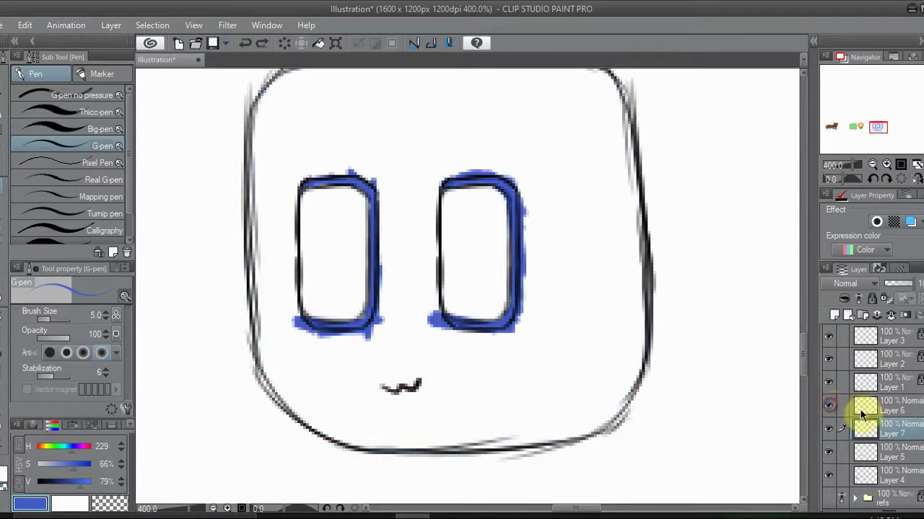
pyautogui.click(866, 410)
pyautogui.click(890, 316)
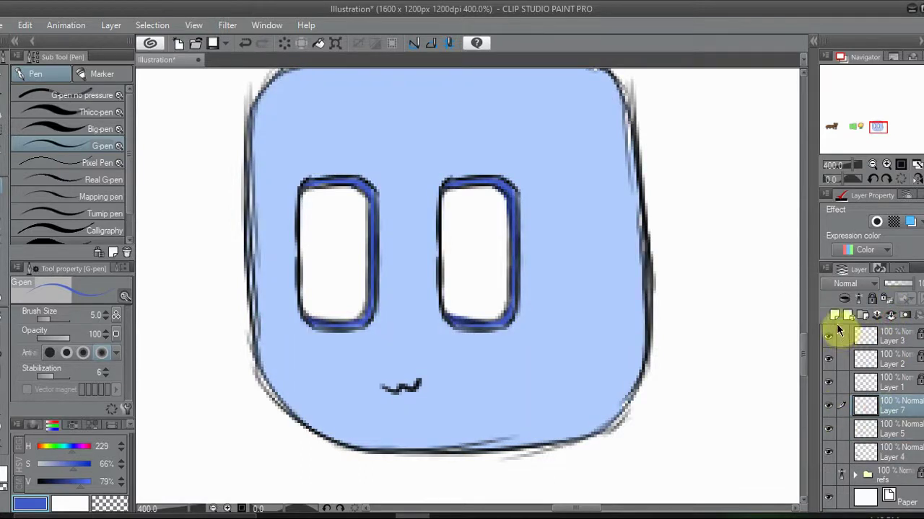
# Step: Fill both eyes of the square head with pale cyan (H 187, S 8%, V 100%), referring to other layers
pyautogui.moveTo(879, 127); pyautogui.dragTo(878, 126)
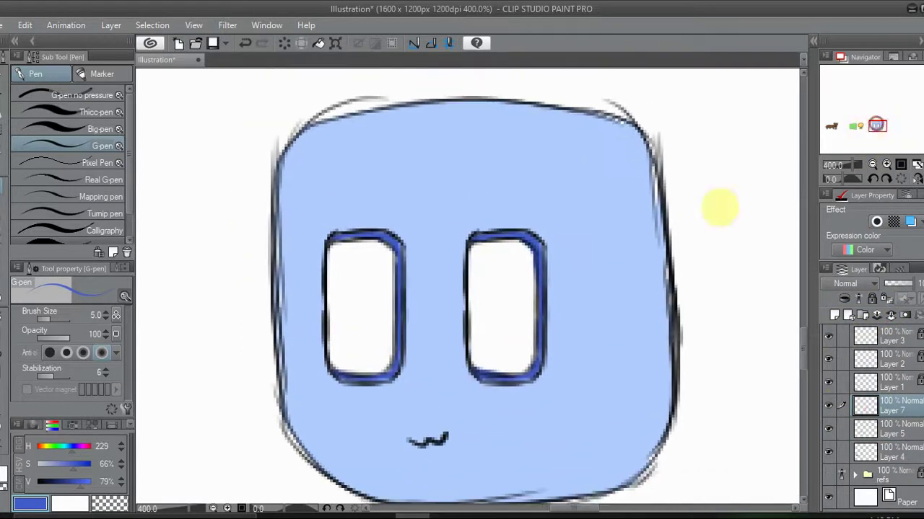
pyautogui.click(2, 317)
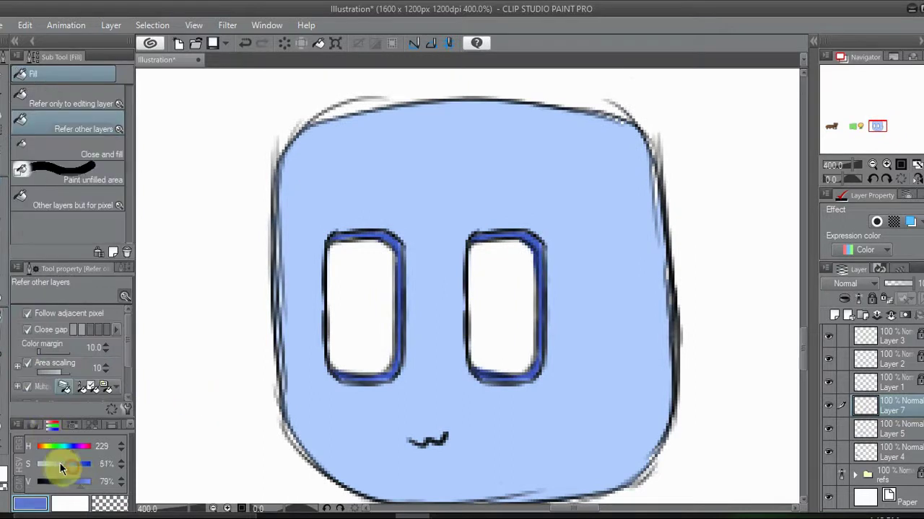
pyautogui.click(43, 464)
pyautogui.moveTo(71, 449); pyautogui.dragTo(66, 450)
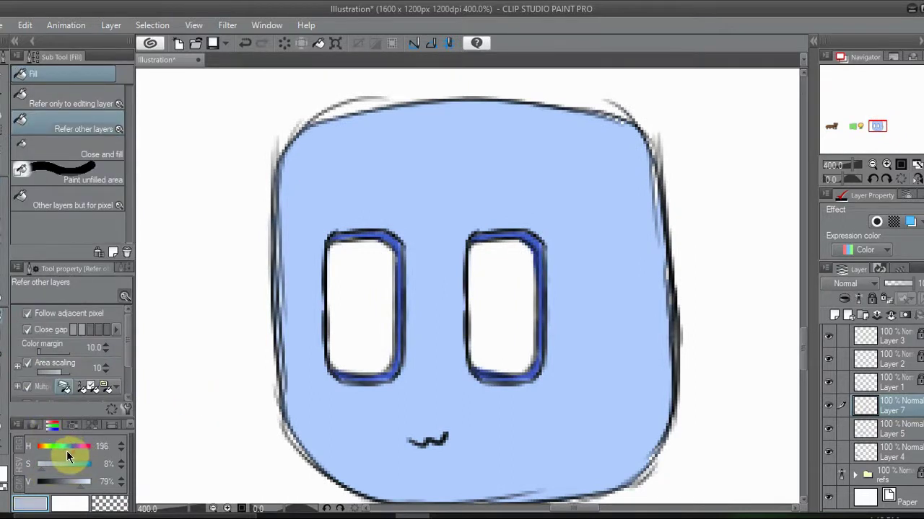
pyautogui.moveTo(78, 481); pyautogui.dragTo(91, 481)
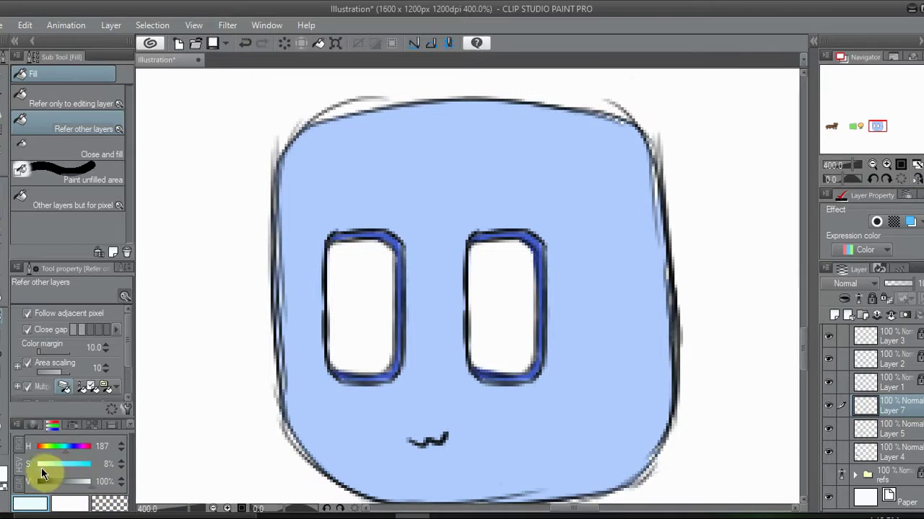
pyautogui.click(370, 347)
pyautogui.click(470, 324)
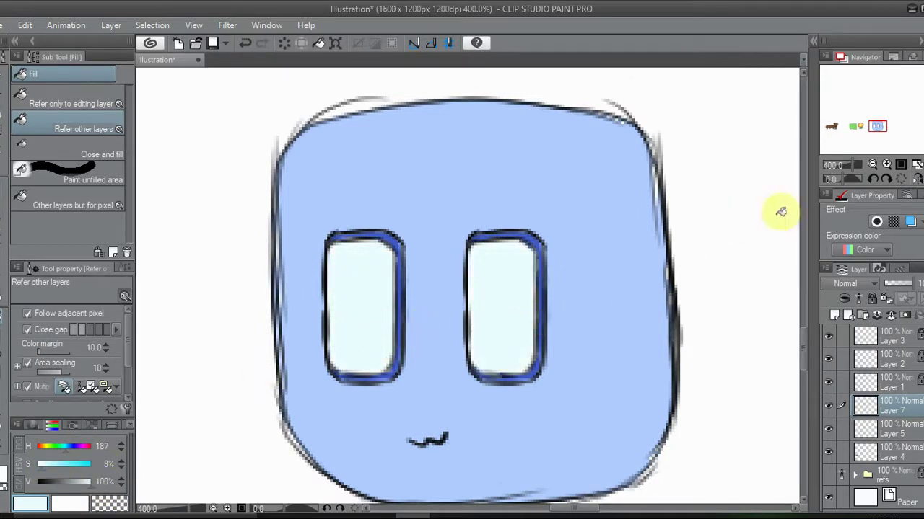
# Step: Switch back to the G-pen and merge the colour layers Layer 7 and Layer 5 down into Layer 4
pyautogui.click(917, 165)
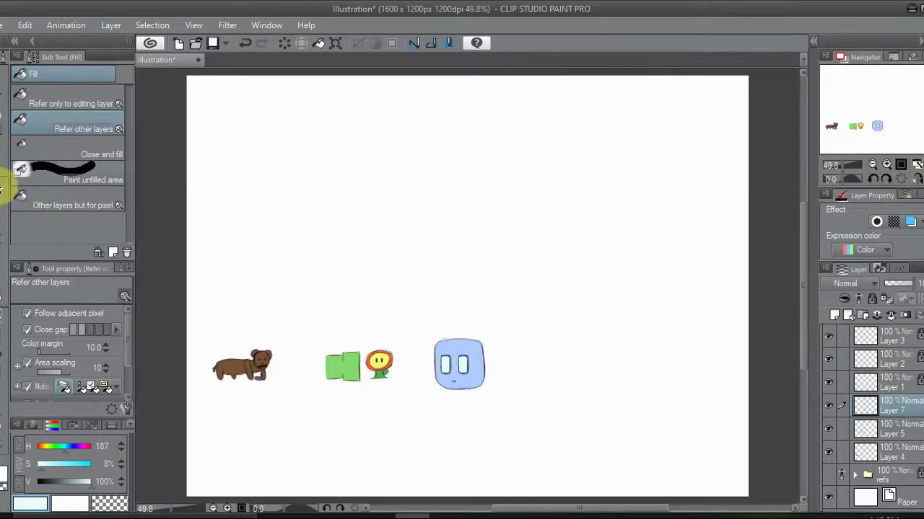
pyautogui.click(1, 205)
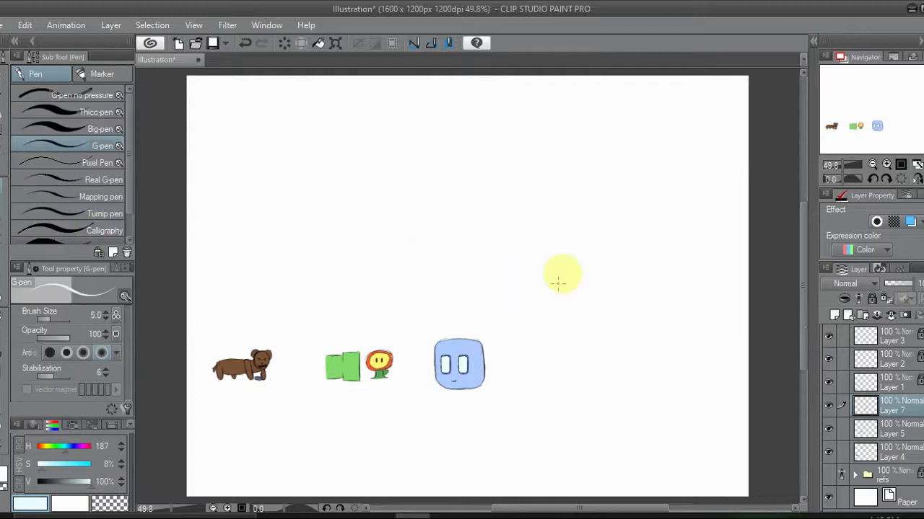
pyautogui.click(891, 316)
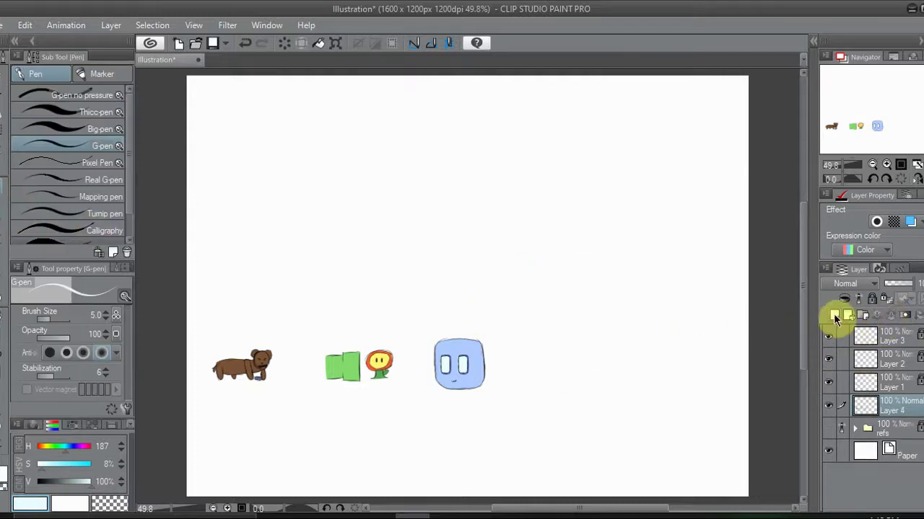
# Step: Add a new layer clipped to colour Layer 4 and set the drawing colour to black
pyautogui.click(887, 165)
pyautogui.click(887, 165)
pyautogui.moveTo(890, 118); pyautogui.dragTo(804, 169)
pyautogui.click(37, 509)
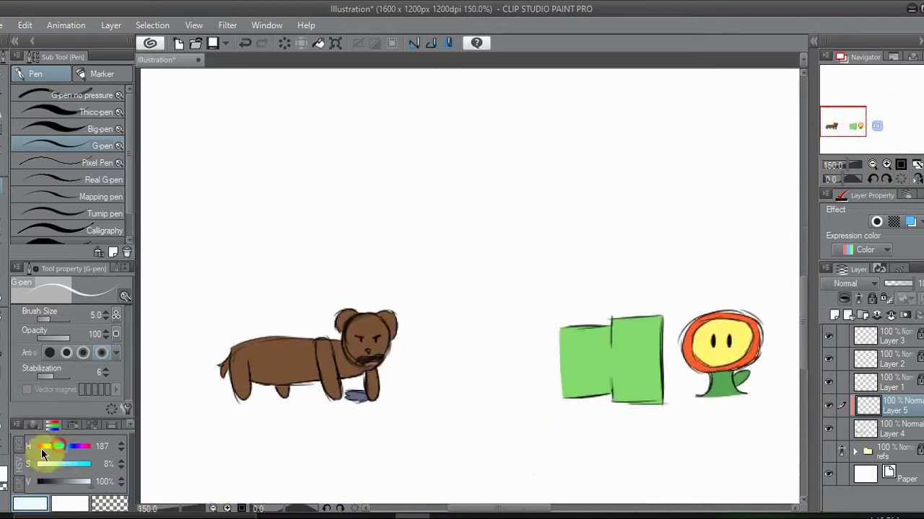
pyautogui.moveTo(80, 482); pyautogui.dragTo(1, 462)
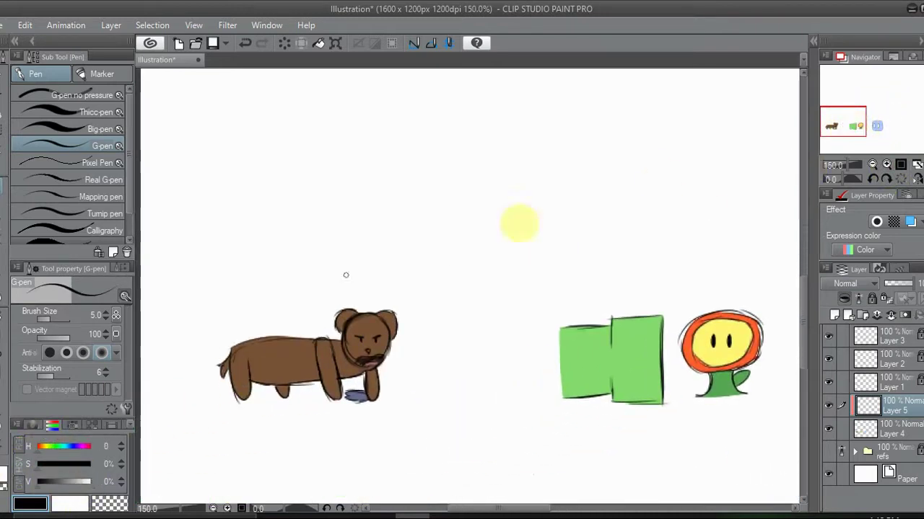
# Step: Set the clipped layer's opacity to 50% and shade the bear in black along its ear, neck and front leg
pyautogui.click(886, 164)
pyautogui.click(886, 165)
pyautogui.click(886, 164)
pyautogui.moveTo(843, 121); pyautogui.dragTo(834, 124)
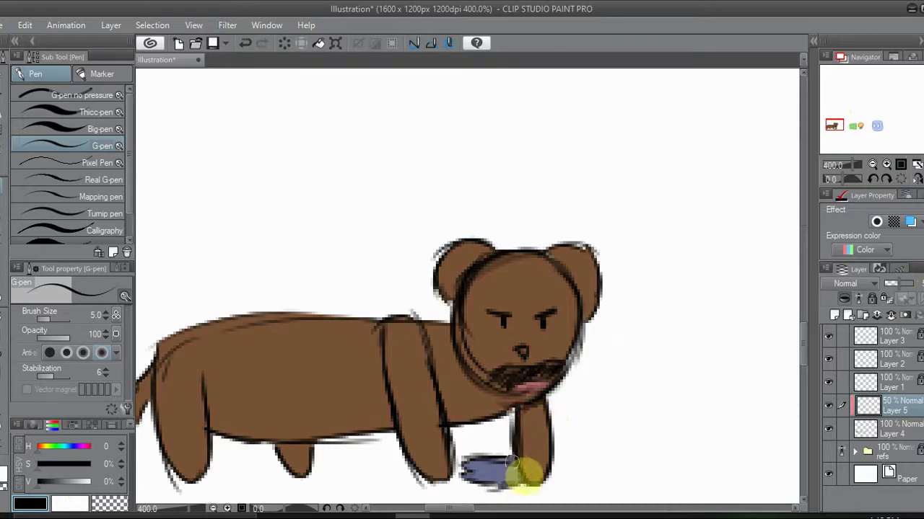
pyautogui.moveTo(497, 243); pyautogui.dragTo(460, 296)
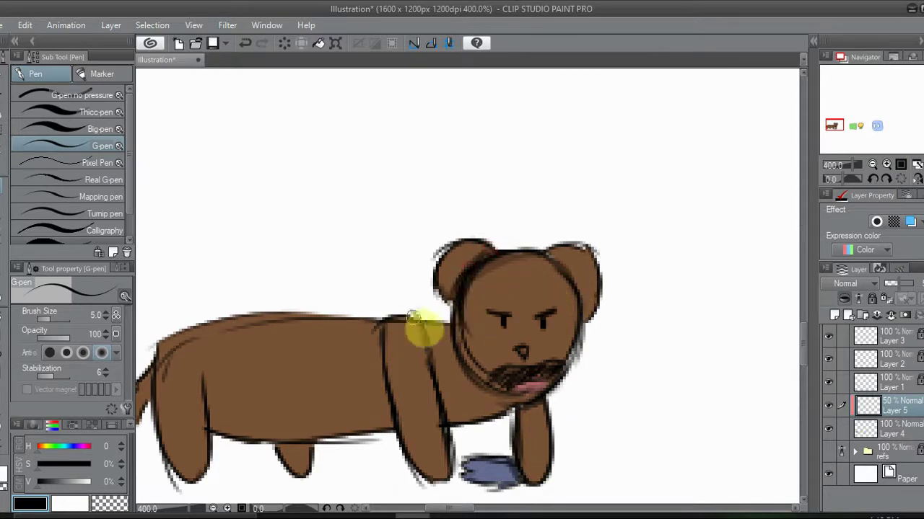
pyautogui.moveTo(378, 320); pyautogui.dragTo(390, 422)
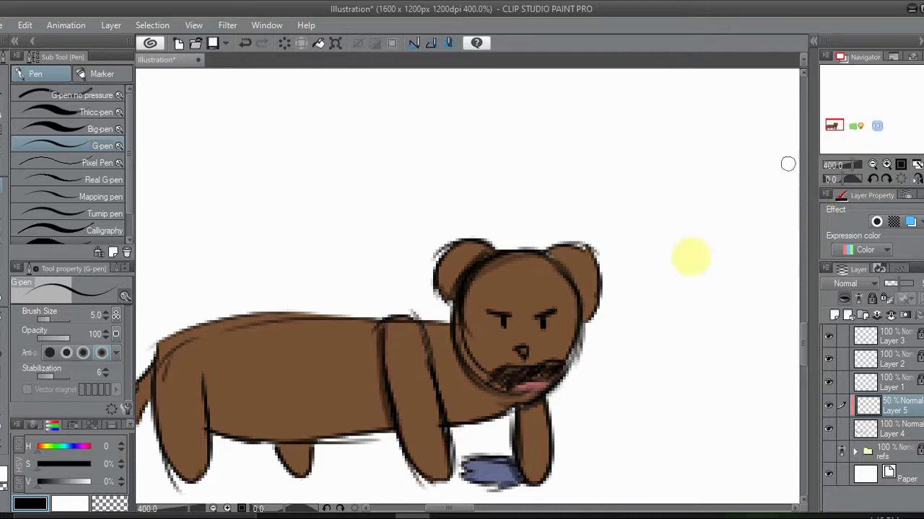
pyautogui.moveTo(447, 318); pyautogui.dragTo(454, 320)
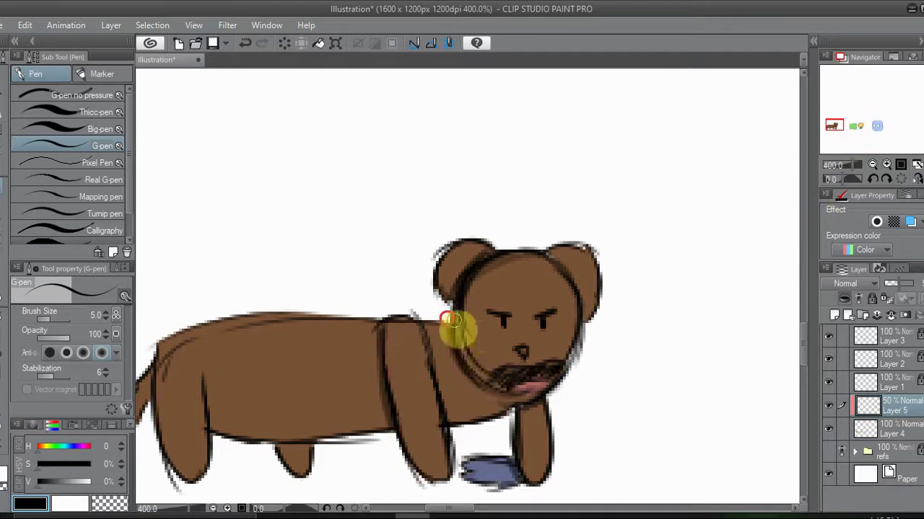
pyautogui.click(832, 126)
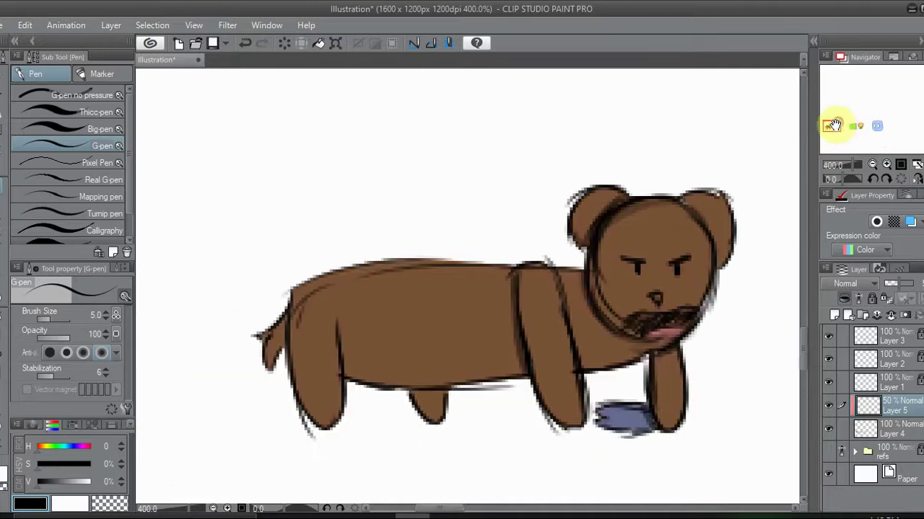
pyautogui.moveTo(835, 125); pyautogui.dragTo(834, 126)
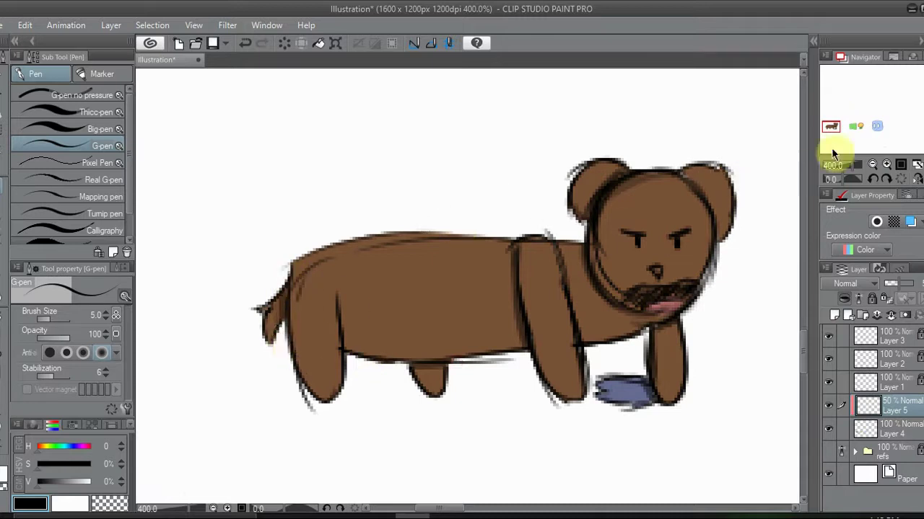
# Step: Shade the joint between the two green pipe sections on the 50% layer, redoing the stroke along the upper edge
pyautogui.moveTo(836, 124); pyautogui.dragTo(864, 126)
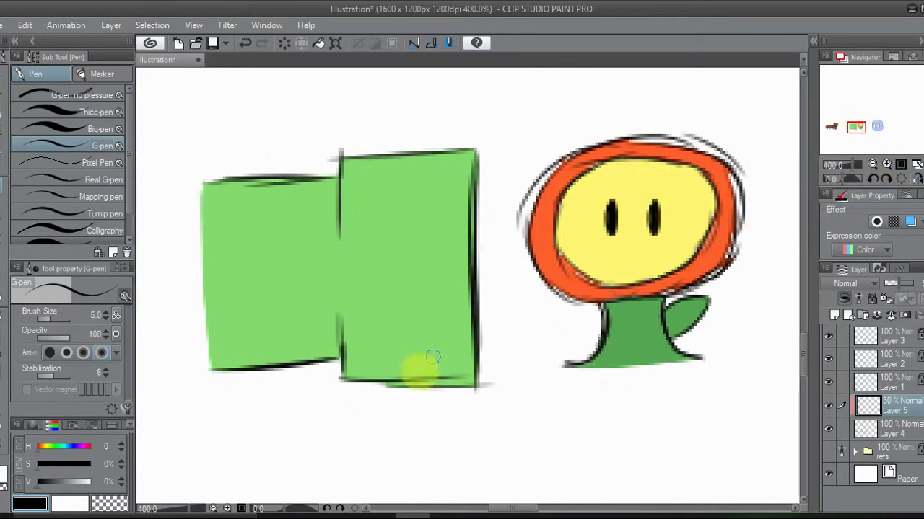
pyautogui.moveTo(339, 318); pyautogui.dragTo(340, 384)
pyautogui.moveTo(337, 163); pyautogui.dragTo(339, 224)
pyautogui.moveTo(336, 158)
pyautogui.mouseDown()
pyautogui.moveTo(348, 208)
pyautogui.moveTo(337, 237)
pyautogui.mouseUp()
pyautogui.click(332, 162)
pyautogui.moveTo(333, 167); pyautogui.dragTo(335, 228)
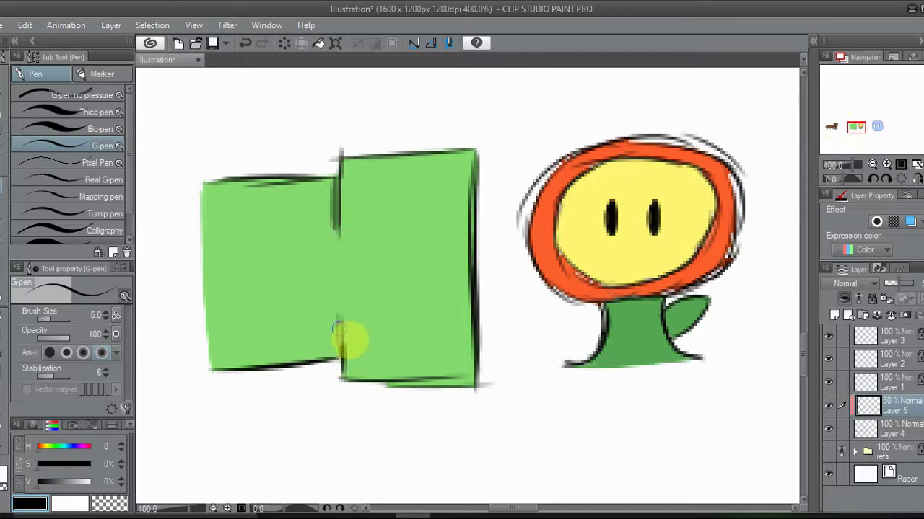
pyautogui.hotkey('ctrl', 'z')
pyautogui.moveTo(342, 150); pyautogui.dragTo(339, 238)
# Step: Shade the top of the flower's stem just beneath the orange petals
pyautogui.moveTo(860, 124); pyautogui.dragTo(860, 127)
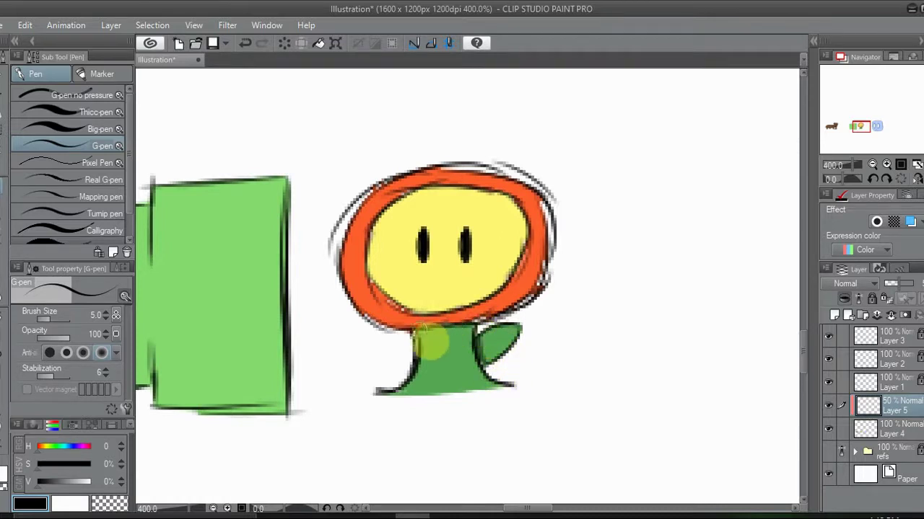
pyautogui.click(420, 332)
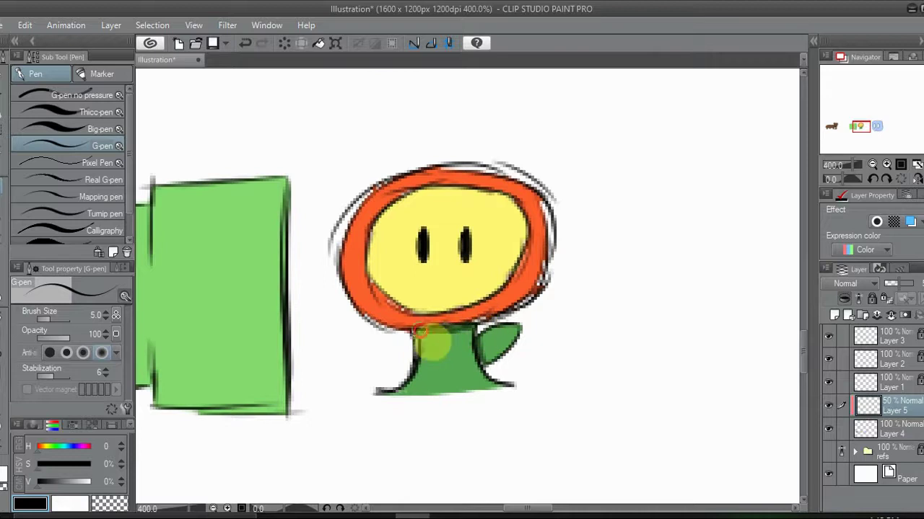
pyautogui.moveTo(863, 125); pyautogui.dragTo(872, 126)
pyautogui.click(917, 166)
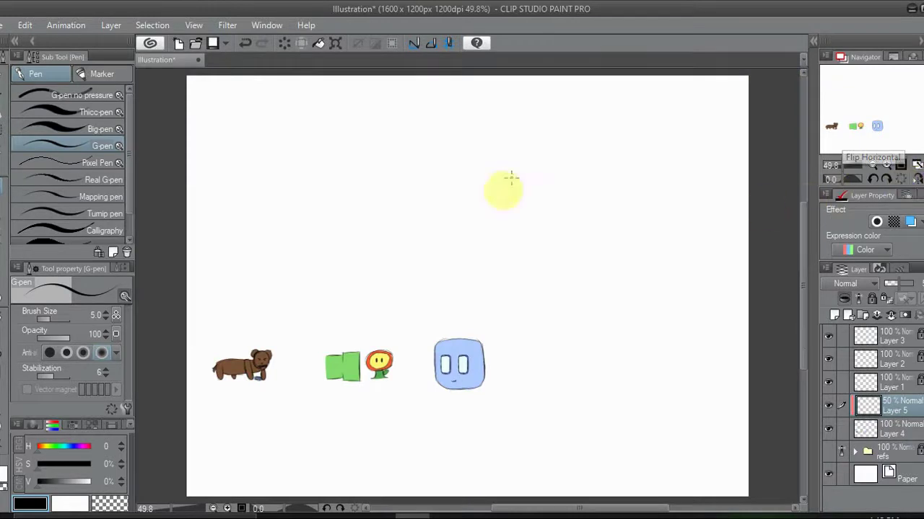
# Step: Merge the shading layer, Layer 5, down into colour Layer 4
pyautogui.click(886, 164)
pyautogui.click(886, 164)
pyautogui.moveTo(886, 119); pyautogui.dragTo(868, 138)
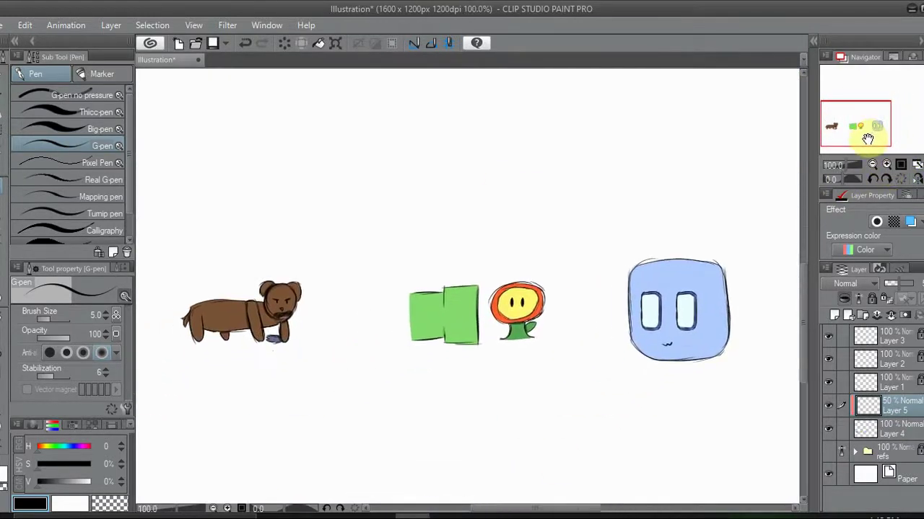
pyautogui.click(894, 316)
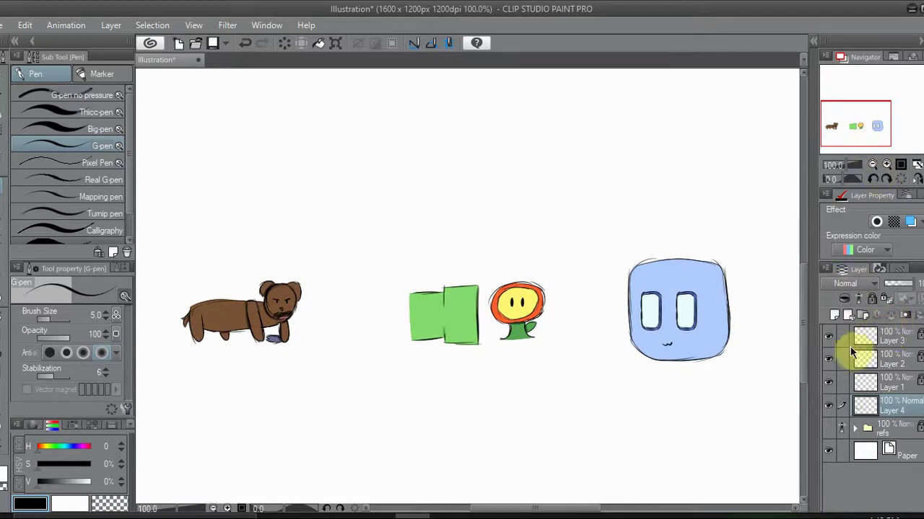
# Step: Unlock the line-art Layers 3, 2 and 1, merge them into colour Layer 4, and lock the merged layer
pyautogui.click(881, 339)
pyautogui.click(841, 359)
pyautogui.click(840, 382)
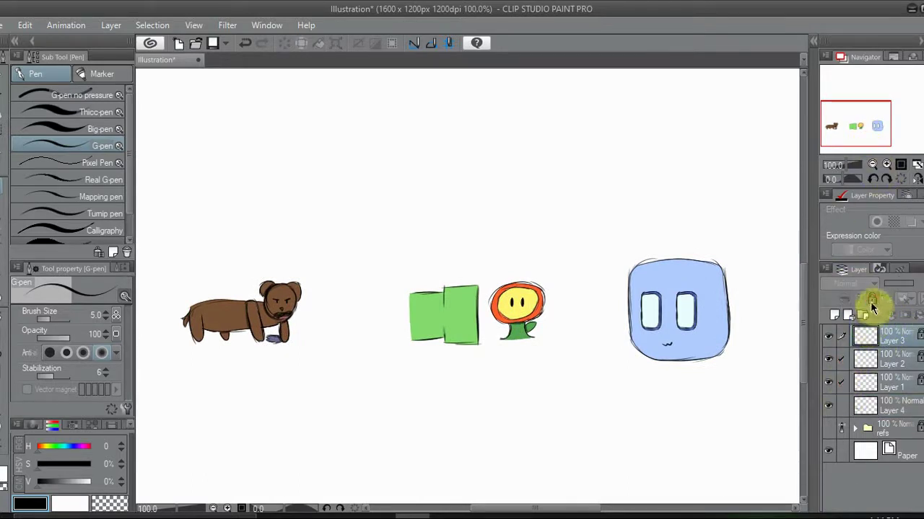
pyautogui.click(890, 315)
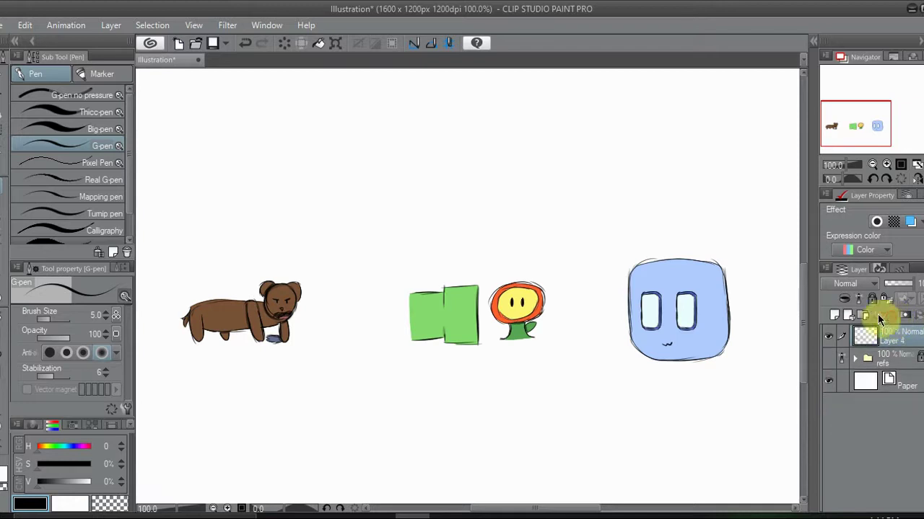
pyautogui.click(872, 300)
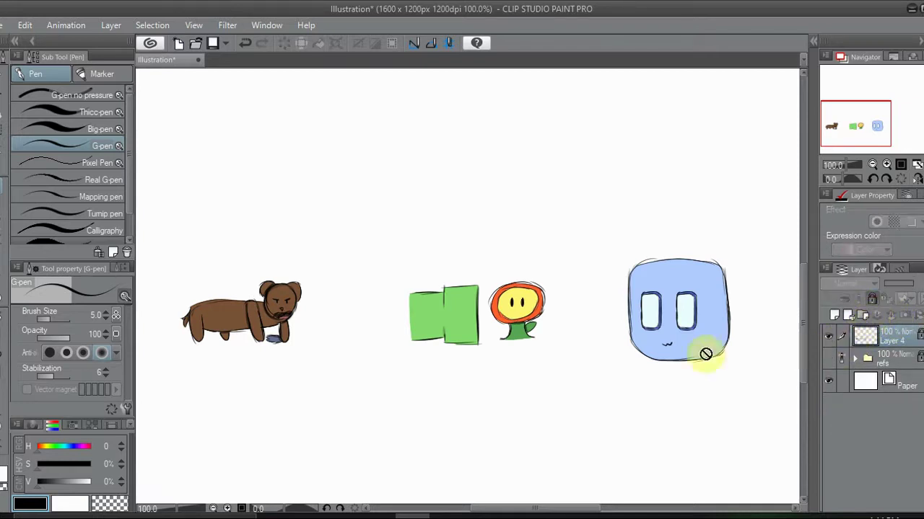
# Step: Add a new layer and handwrite the time 11:49 in black above the bear with the G-pen
pyautogui.click(834, 315)
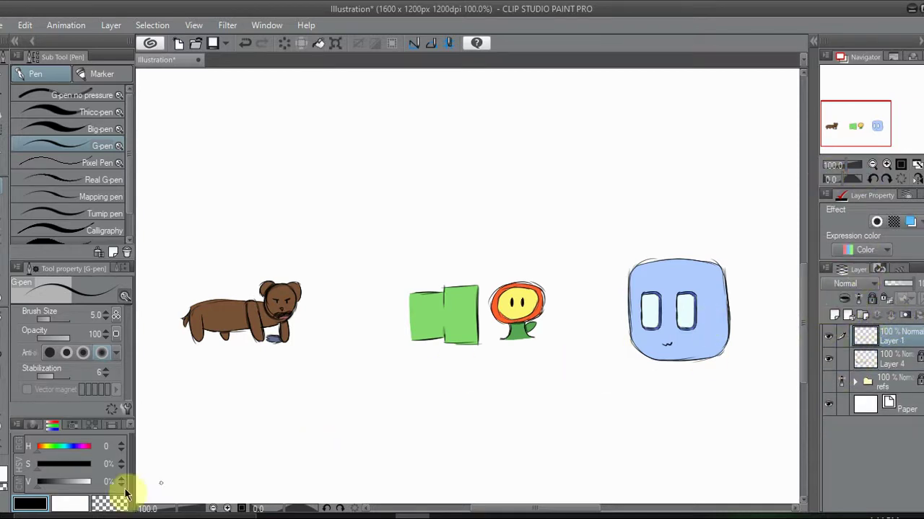
pyautogui.click(887, 165)
pyautogui.moveTo(856, 124); pyautogui.dragTo(839, 119)
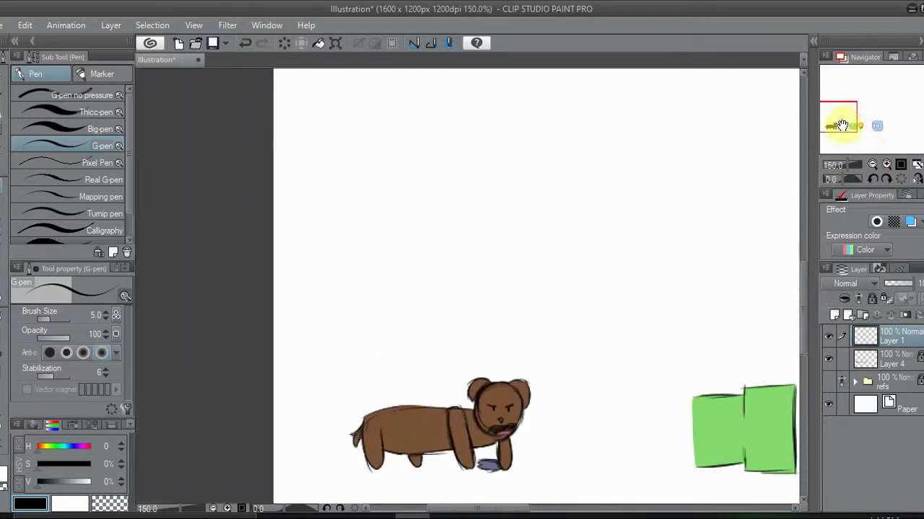
pyautogui.moveTo(374, 300)
pyautogui.mouseDown()
pyautogui.moveTo(374, 333)
pyautogui.moveTo(384, 330)
pyautogui.mouseUp()
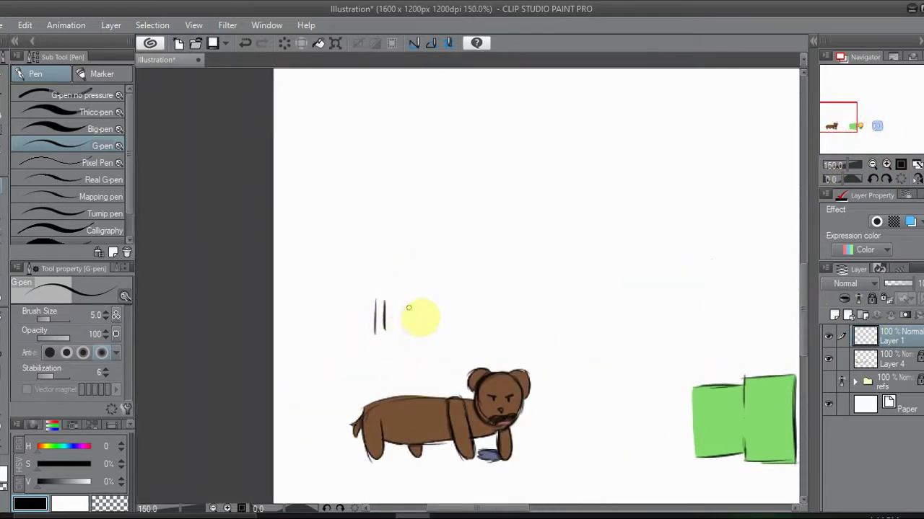
pyautogui.click(408, 323)
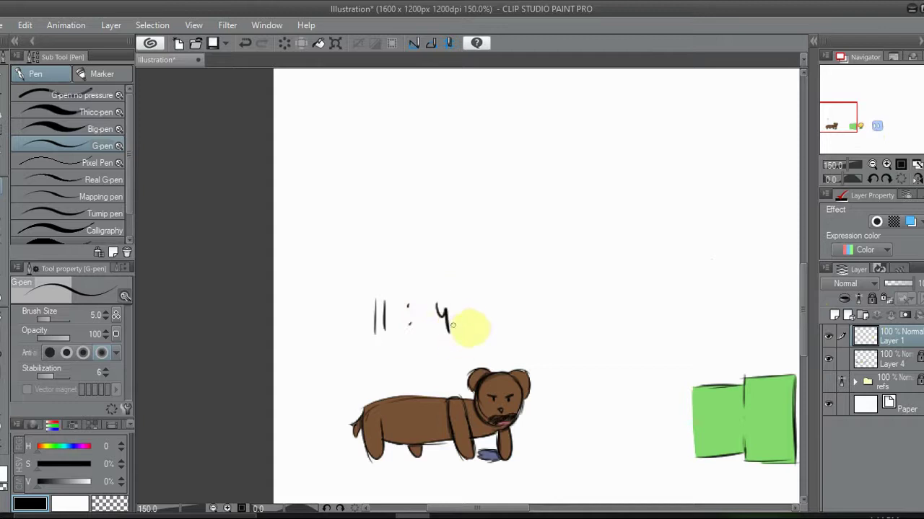
pyautogui.moveTo(462, 311); pyautogui.dragTo(463, 332)
# Step: Handwrite the time 01:52 above the green pipe and flower
pyautogui.moveTo(845, 120); pyautogui.dragTo(875, 122)
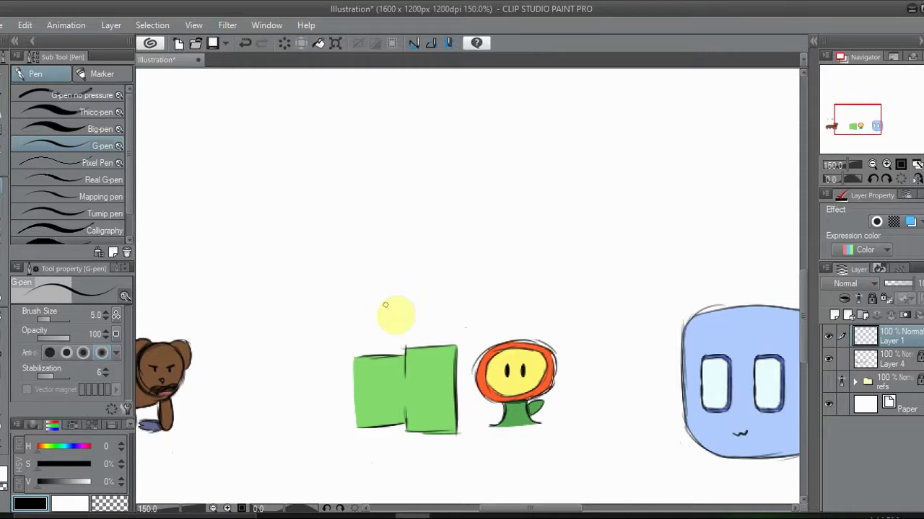
pyautogui.moveTo(866, 115); pyautogui.dragTo(864, 117)
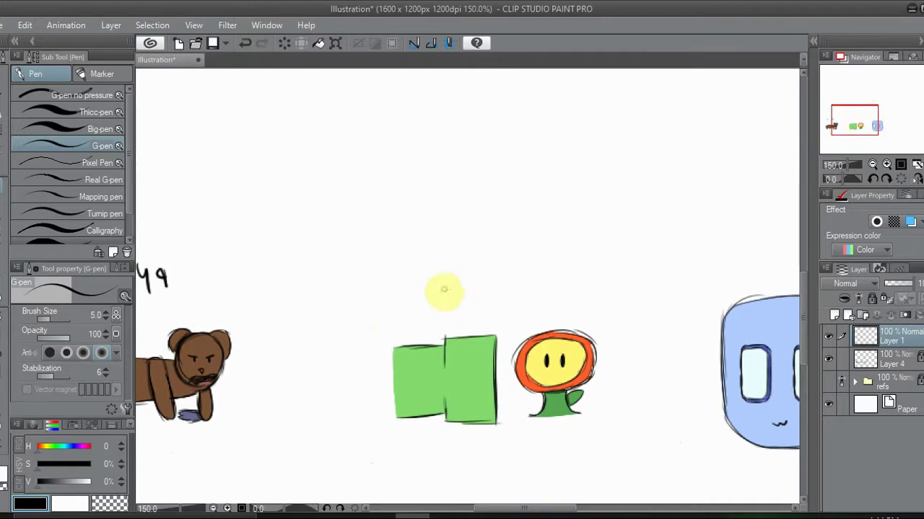
pyautogui.moveTo(414, 268)
pyautogui.mouseDown()
pyautogui.moveTo(419, 295)
pyautogui.moveTo(418, 265)
pyautogui.moveTo(447, 296)
pyautogui.moveTo(478, 278)
pyautogui.mouseUp()
pyautogui.click(479, 289)
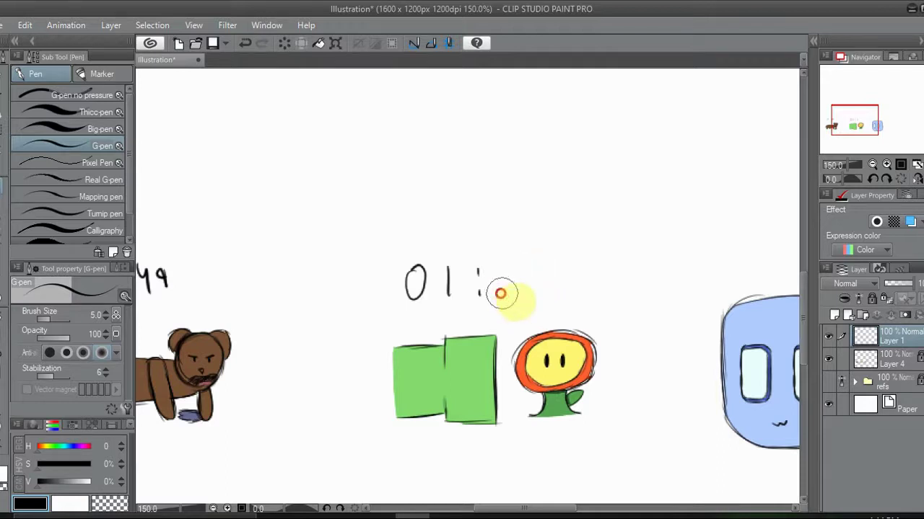
pyautogui.moveTo(513, 266)
pyautogui.mouseDown()
pyautogui.moveTo(502, 267)
pyautogui.moveTo(500, 295)
pyautogui.moveTo(551, 274)
pyautogui.moveTo(555, 294)
pyautogui.mouseUp()
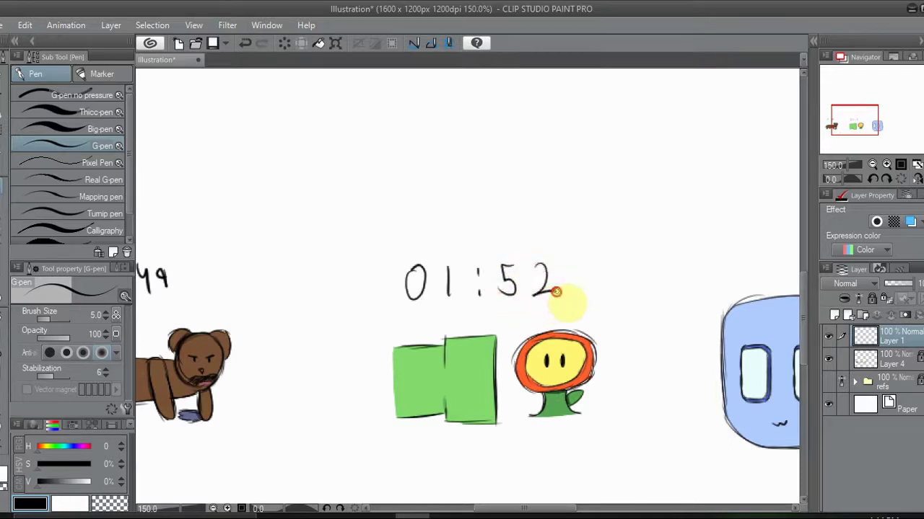
# Step: Handwrite the time 10:01 above the blue square head and fit the whole canvas in view
pyautogui.click(874, 124)
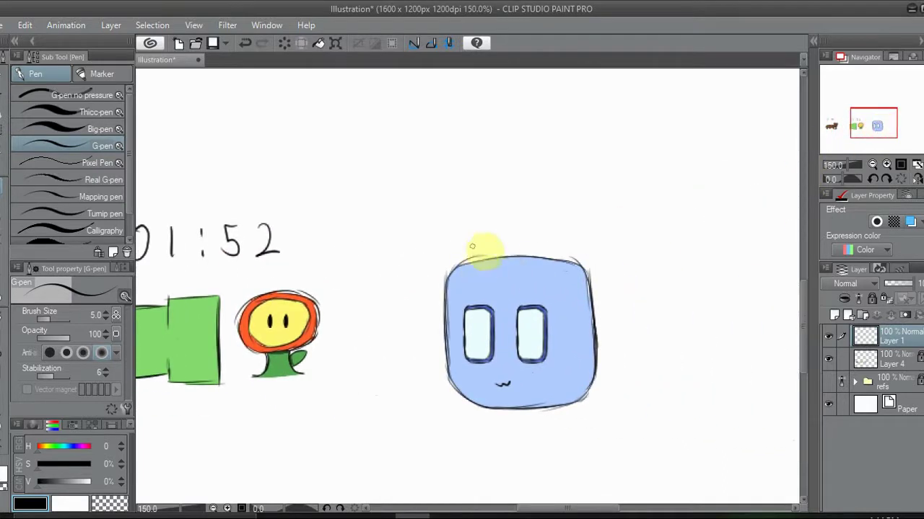
pyautogui.moveTo(457, 205)
pyautogui.mouseDown()
pyautogui.moveTo(457, 230)
pyautogui.moveTo(474, 207)
pyautogui.moveTo(509, 225)
pyautogui.moveTo(516, 210)
pyautogui.moveTo(535, 231)
pyautogui.mouseUp()
pyautogui.click(495, 215)
pyautogui.click(495, 229)
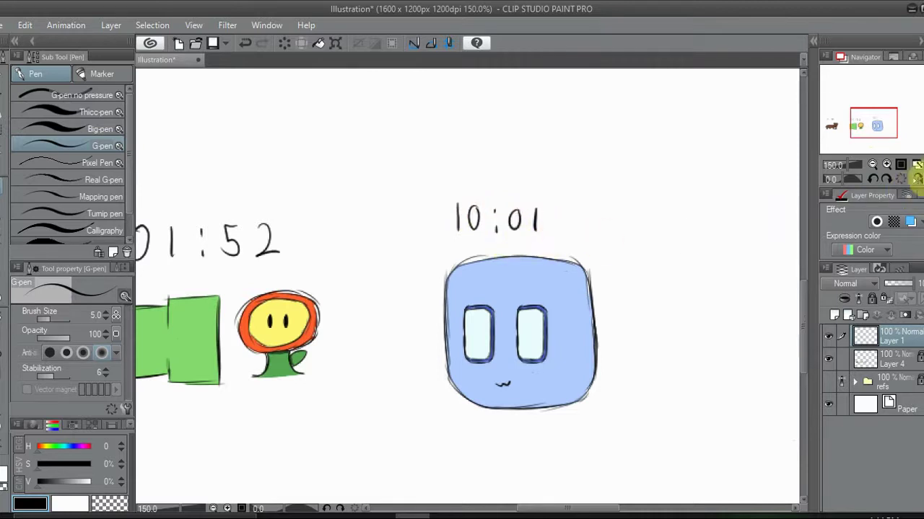
pyautogui.click(916, 166)
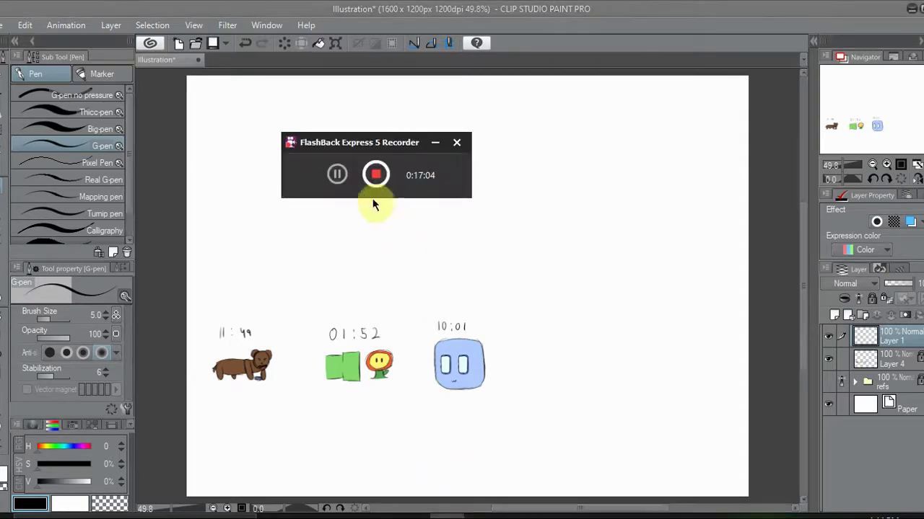
pyautogui.click(375, 173)
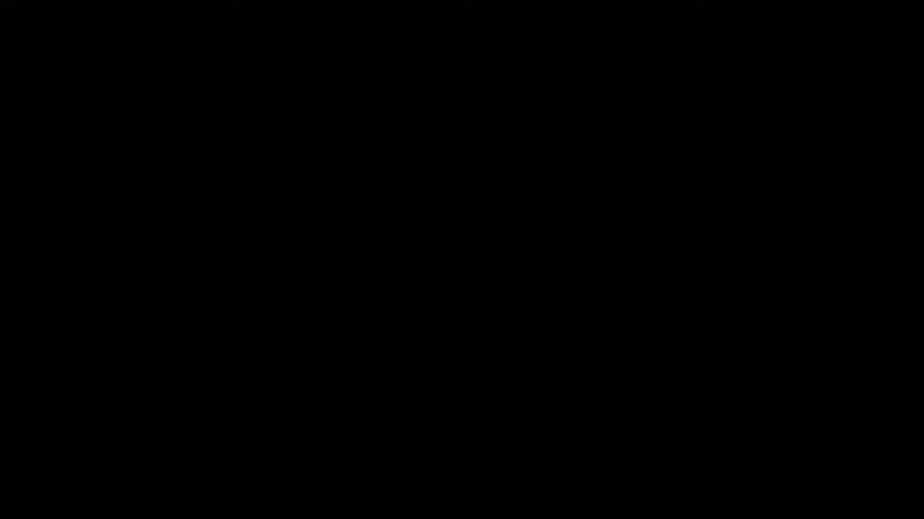